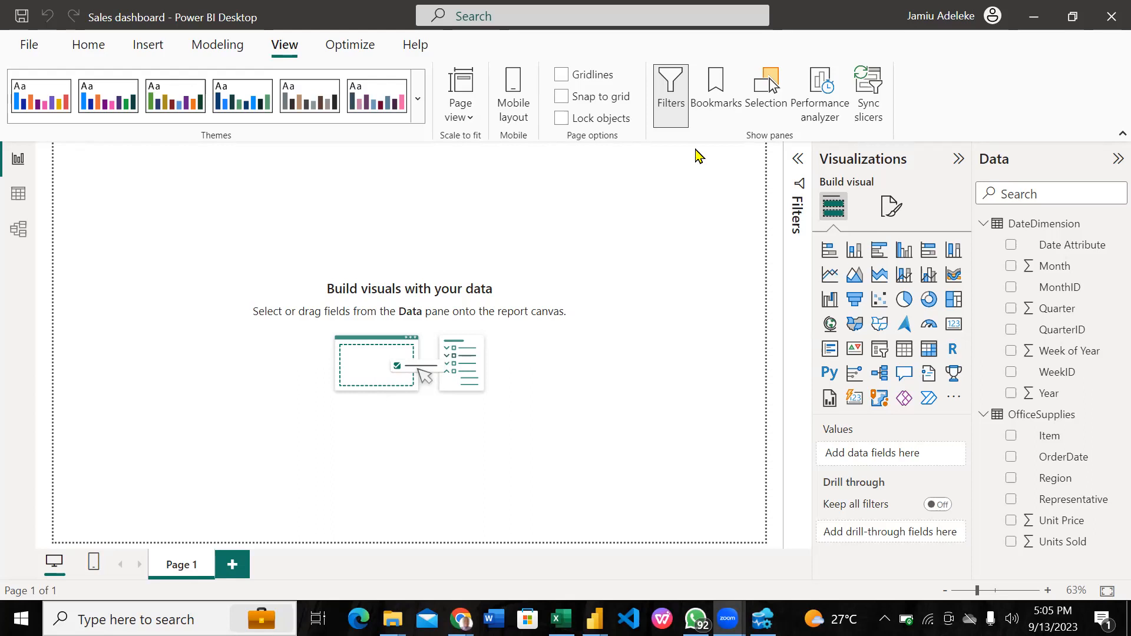
Open the OfficeSupplies Excel workbook from the StudentFiles folder as a data source for the Sales dashboard report
left_click(99, 39)
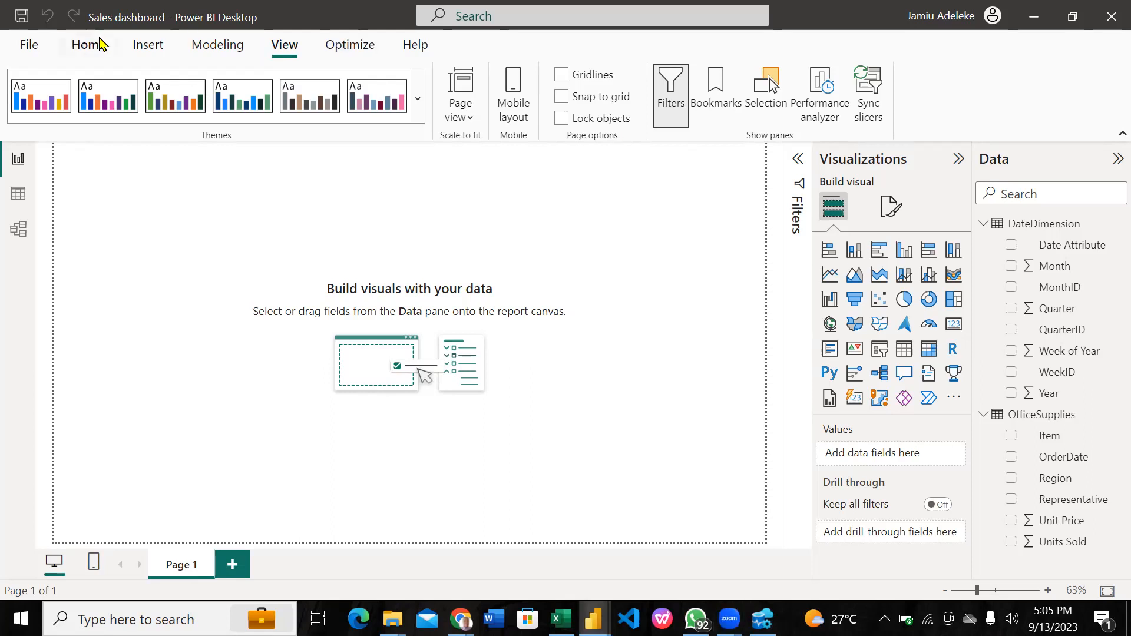
left_click(99, 42)
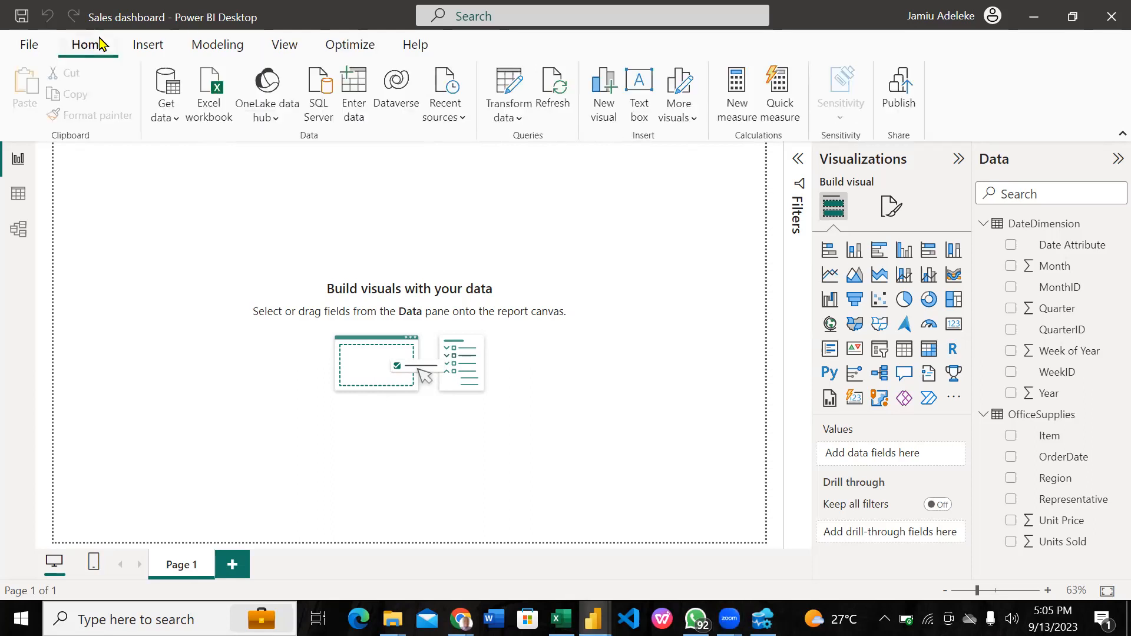
left_click(174, 120)
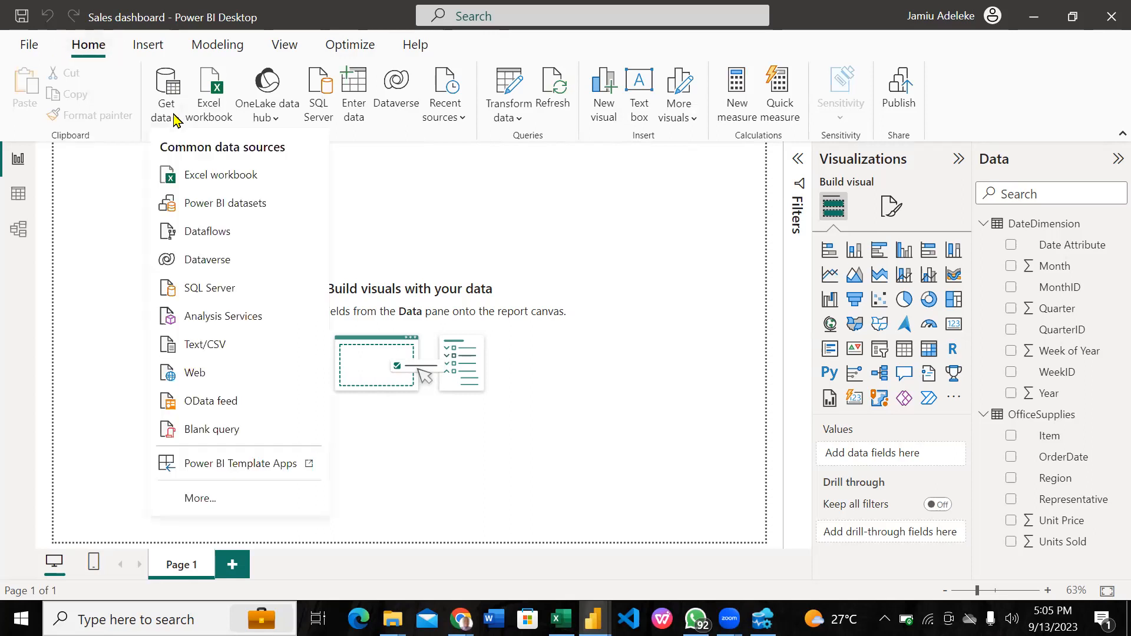
left_click(205, 177)
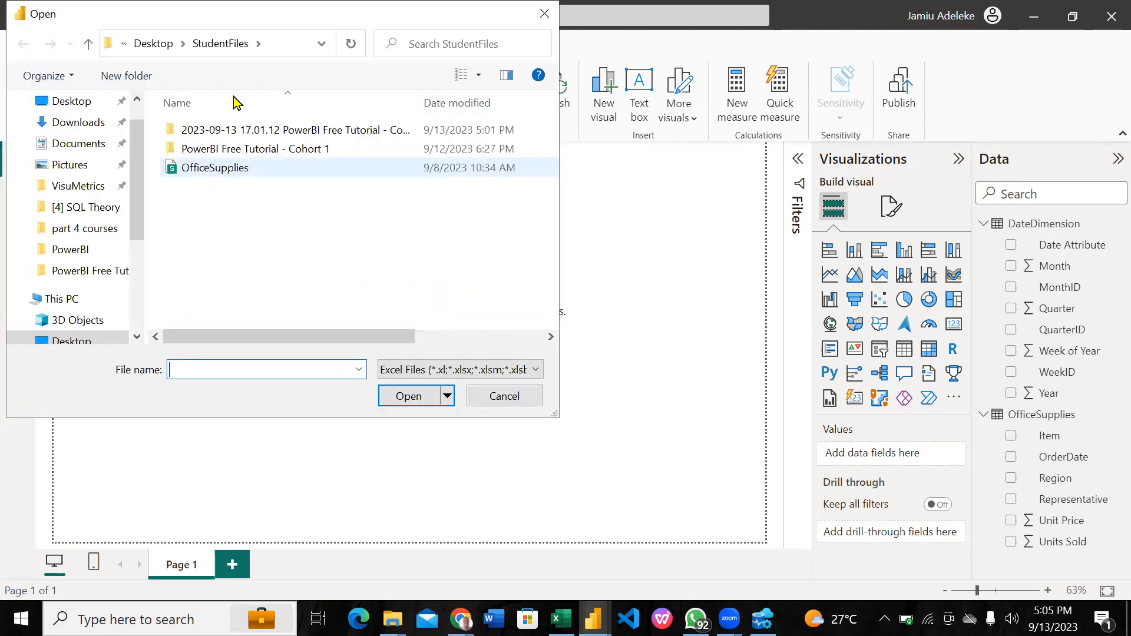
double_click(265, 170)
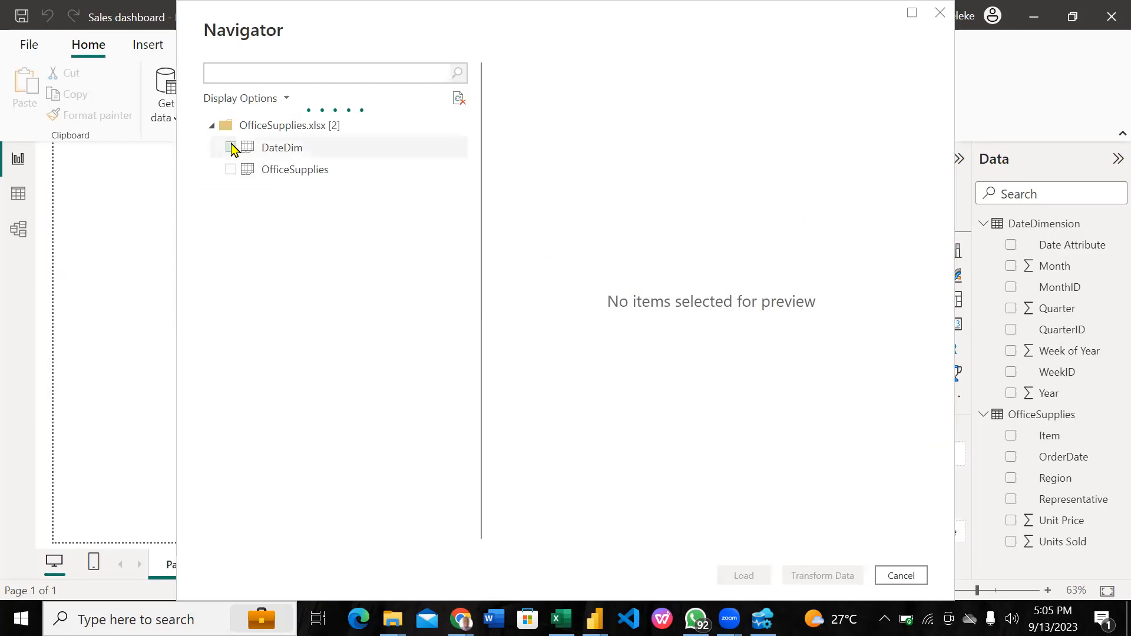
Select the DateDim and OfficeSupplies sheets, bring them into Power Query for transformation, and refresh the data preview
left_click(231, 148)
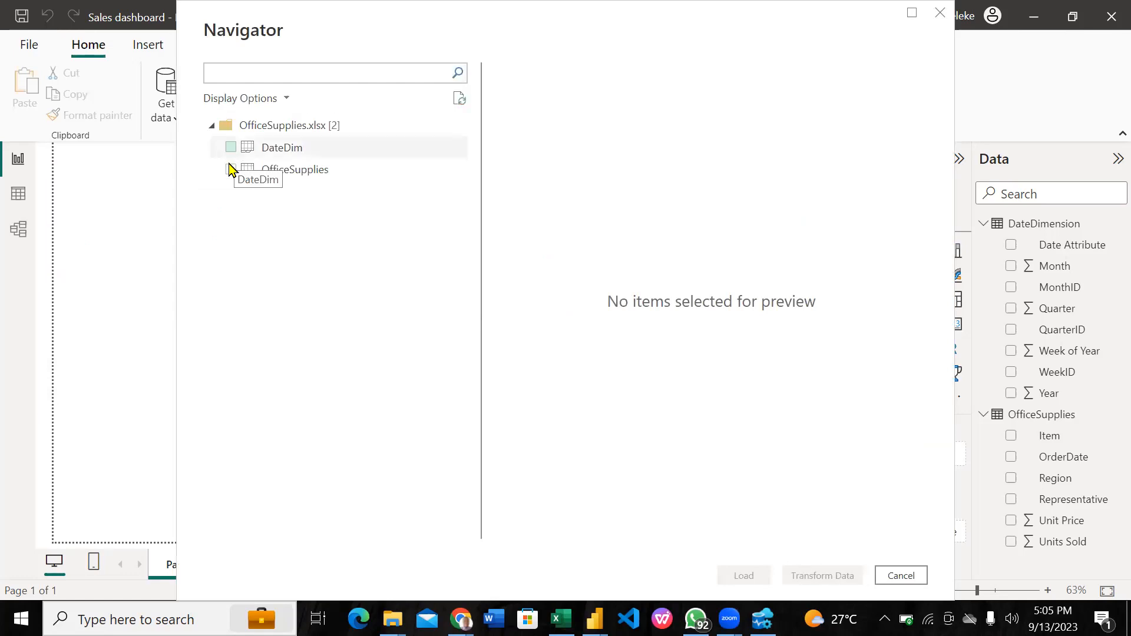
left_click(253, 172)
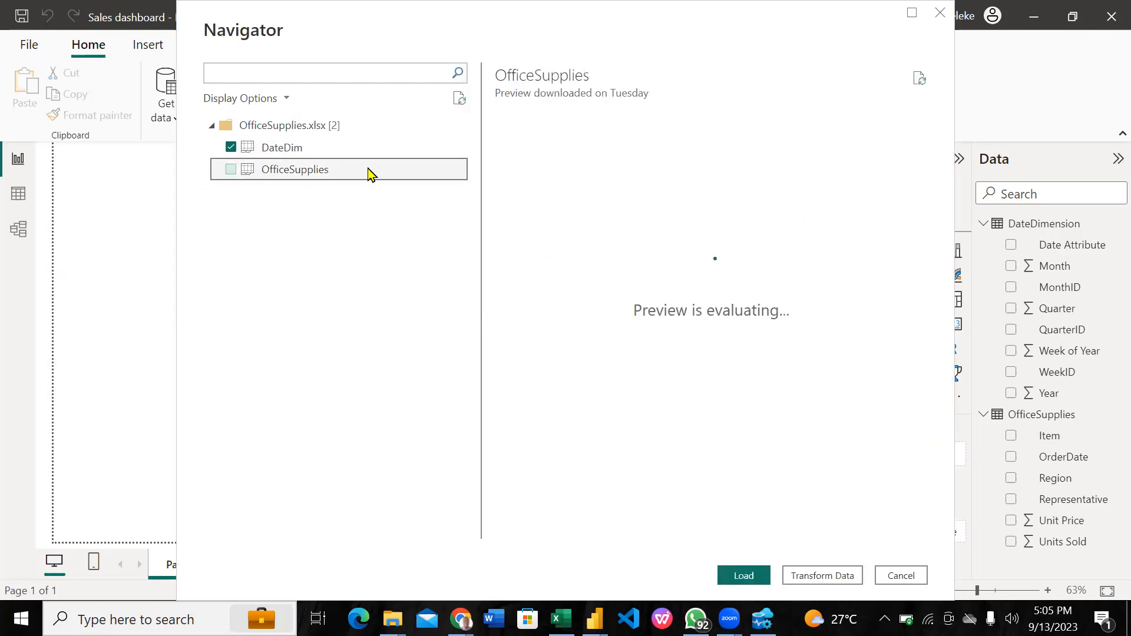
left_click(231, 169)
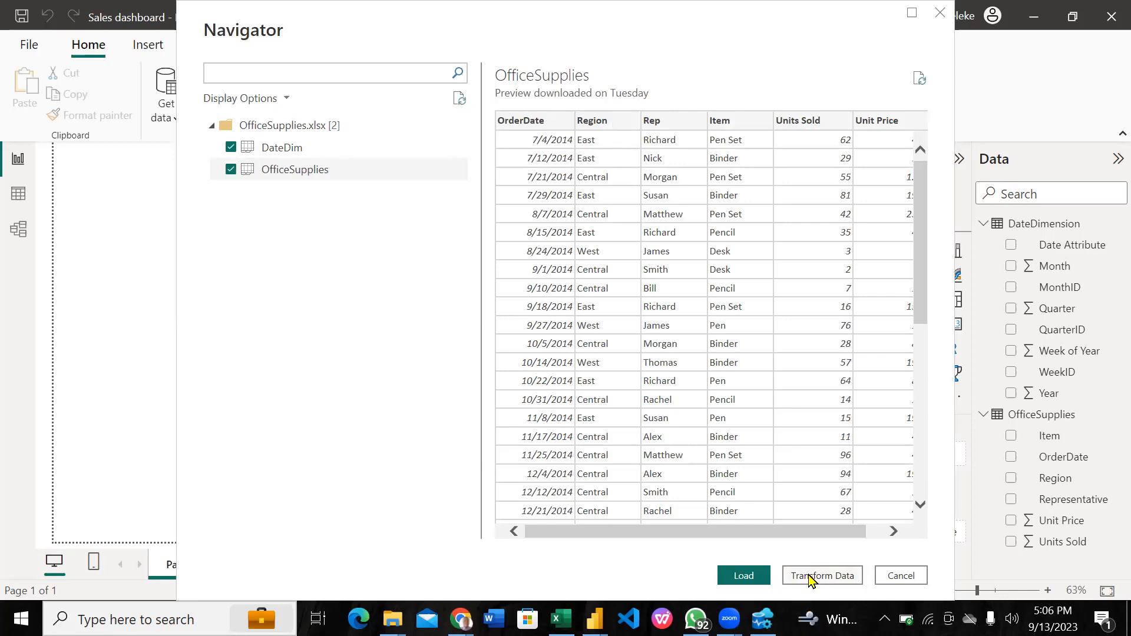
left_click(810, 577)
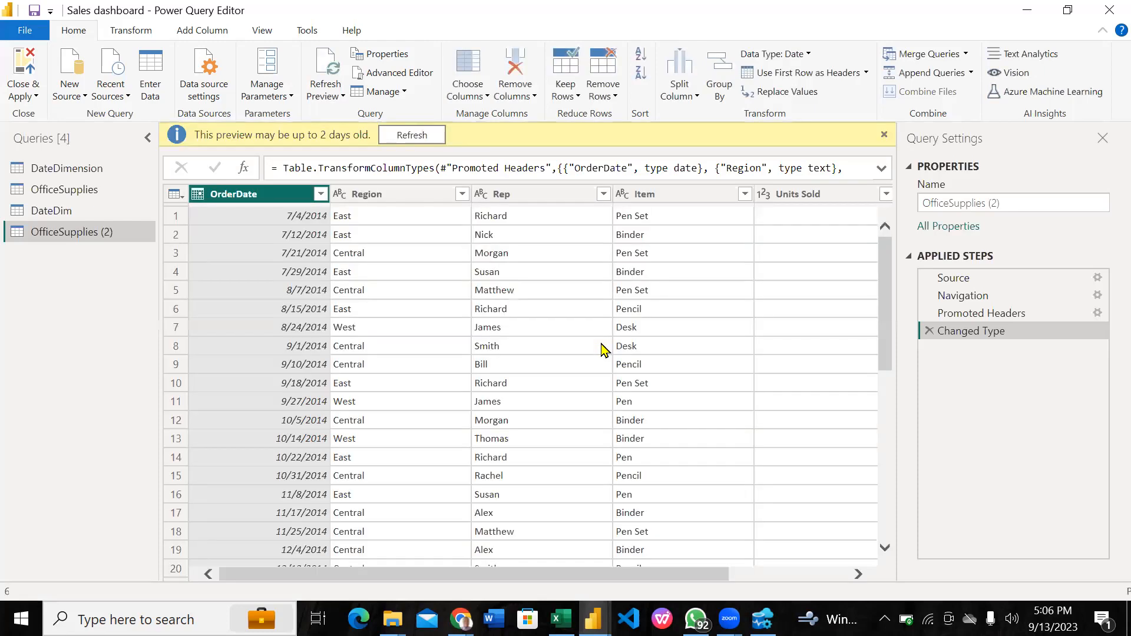
left_click(413, 135)
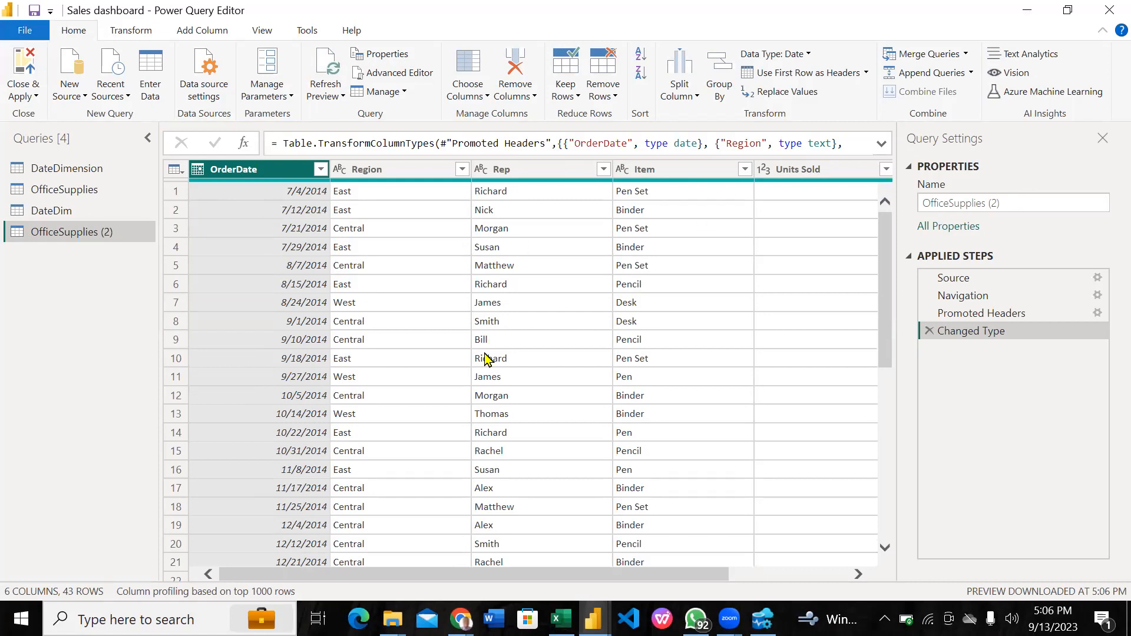
Close the Power Query Editor without applying the query changes and dismiss the pending-changes notice
left_click(39, 98)
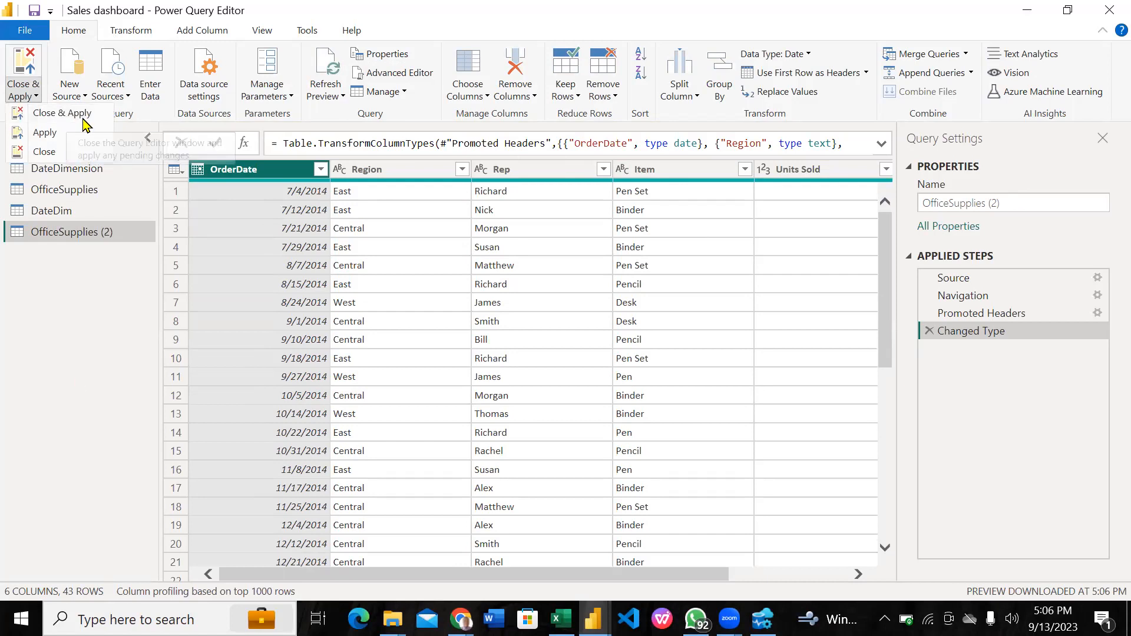
left_click(1108, 12)
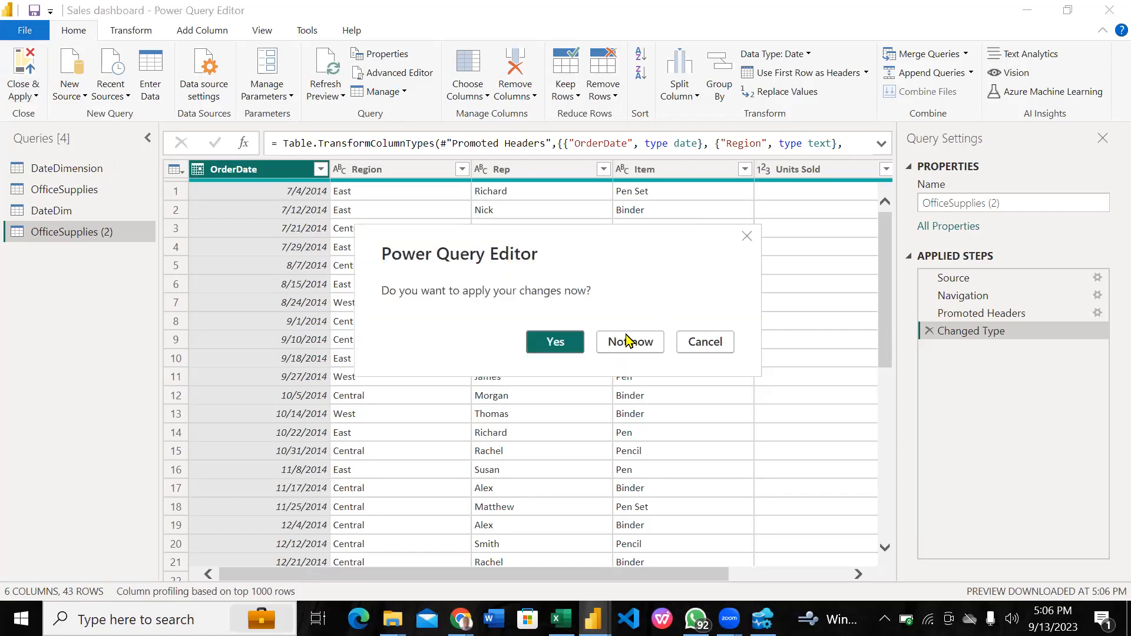
left_click(626, 340)
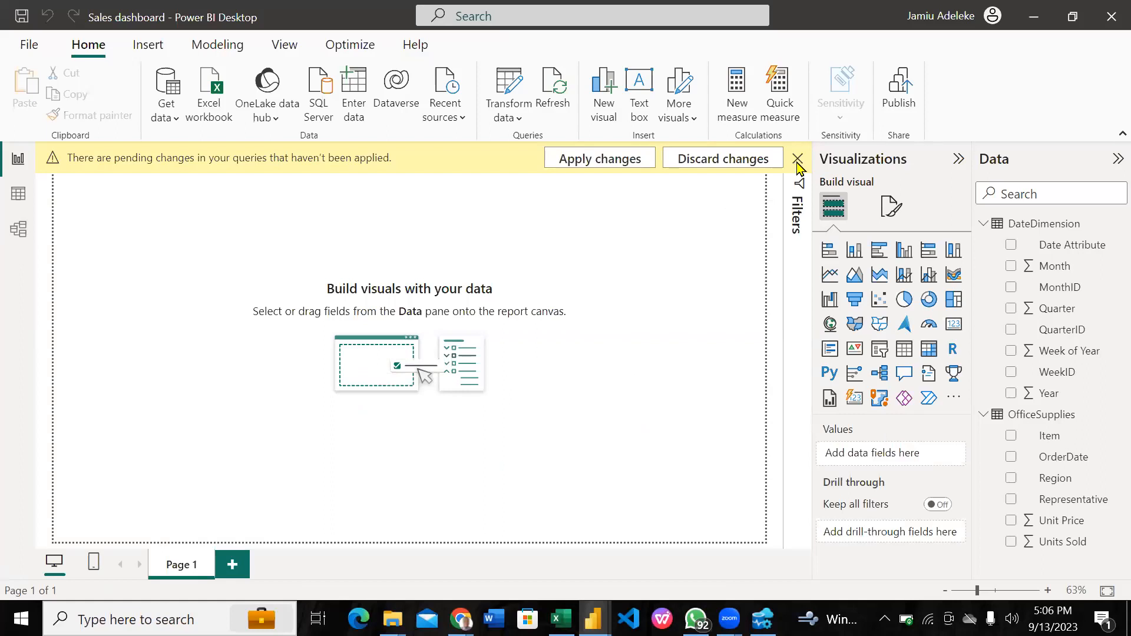
left_click(797, 160)
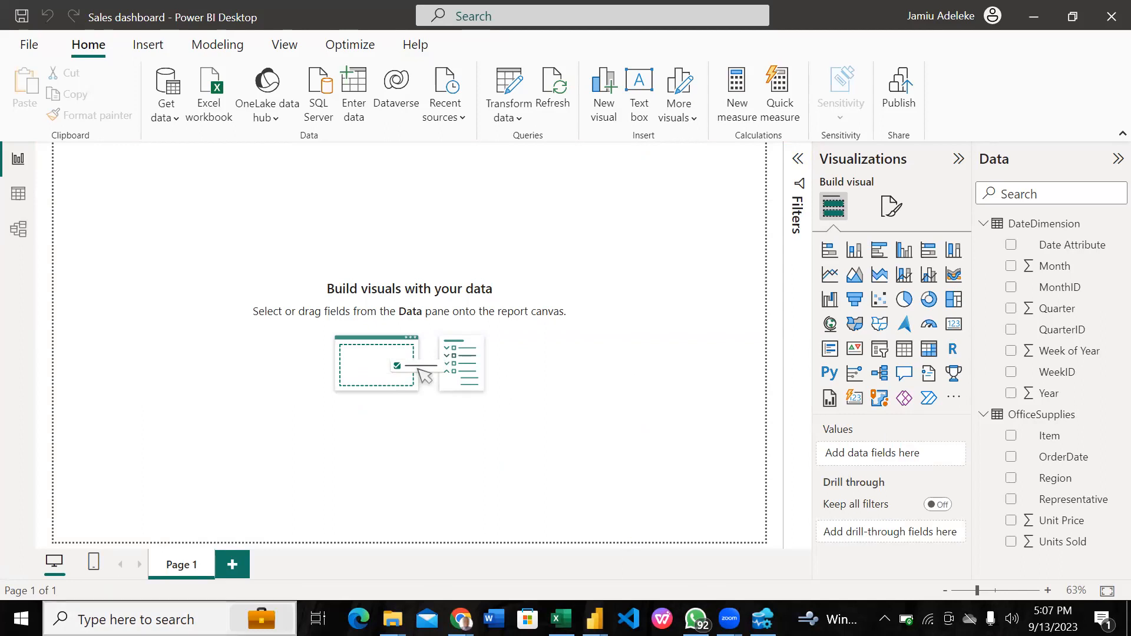
Switch to PowerPoint, open the recent Course Slides - PowerBI Fundamentals presentation, and close the Macabacus trial notice
left_click(136, 619)
type("power")
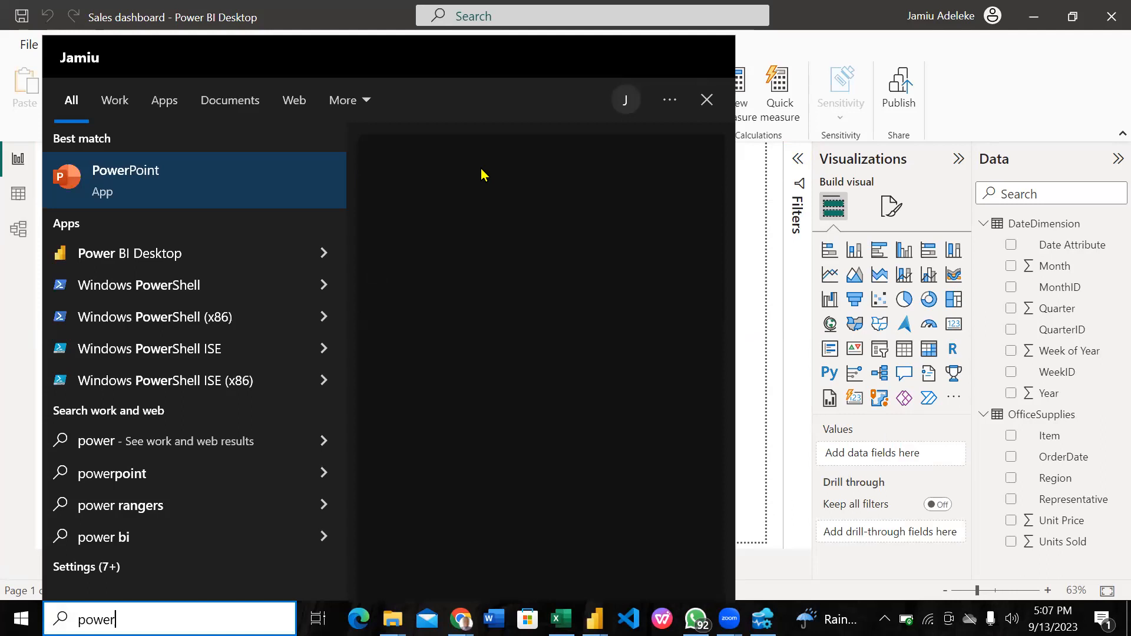
key("Escape")
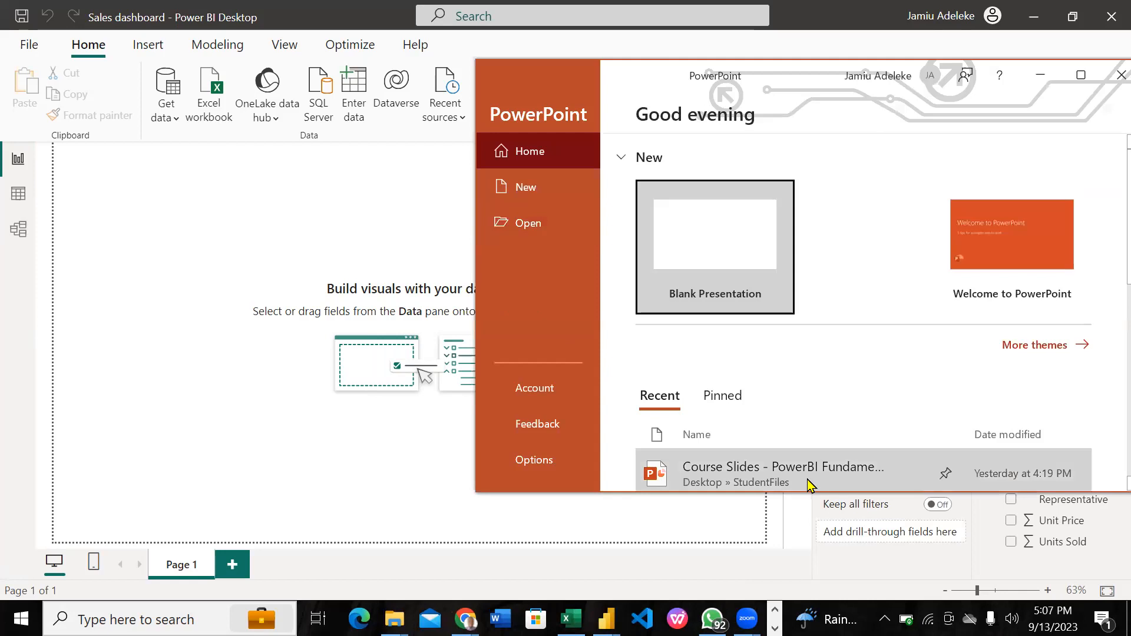
left_click(808, 484)
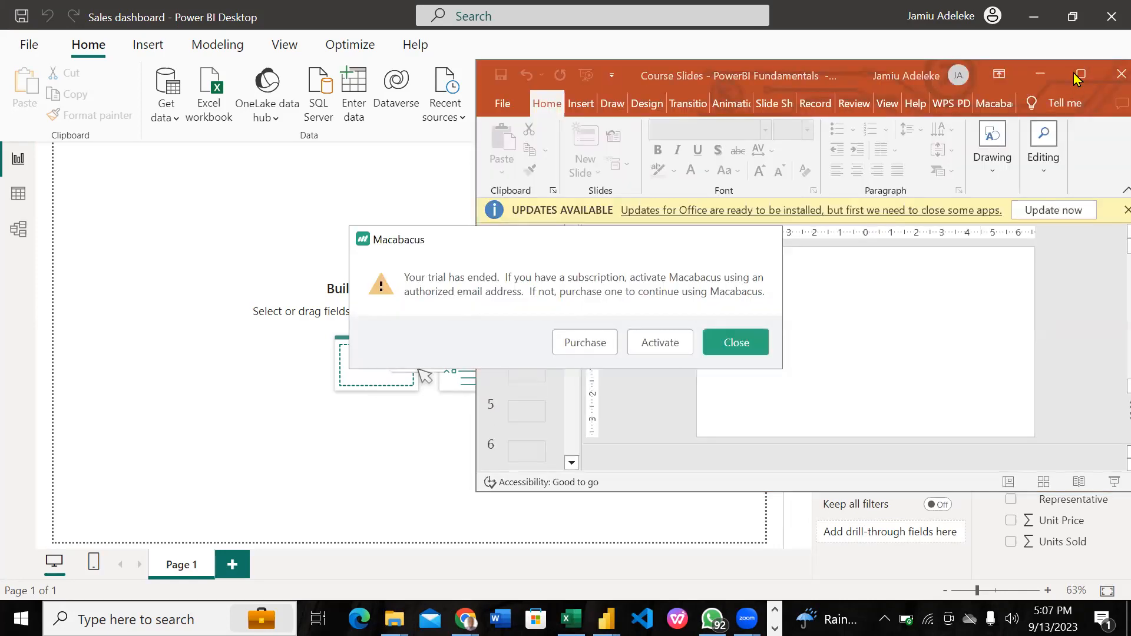
left_click(737, 342)
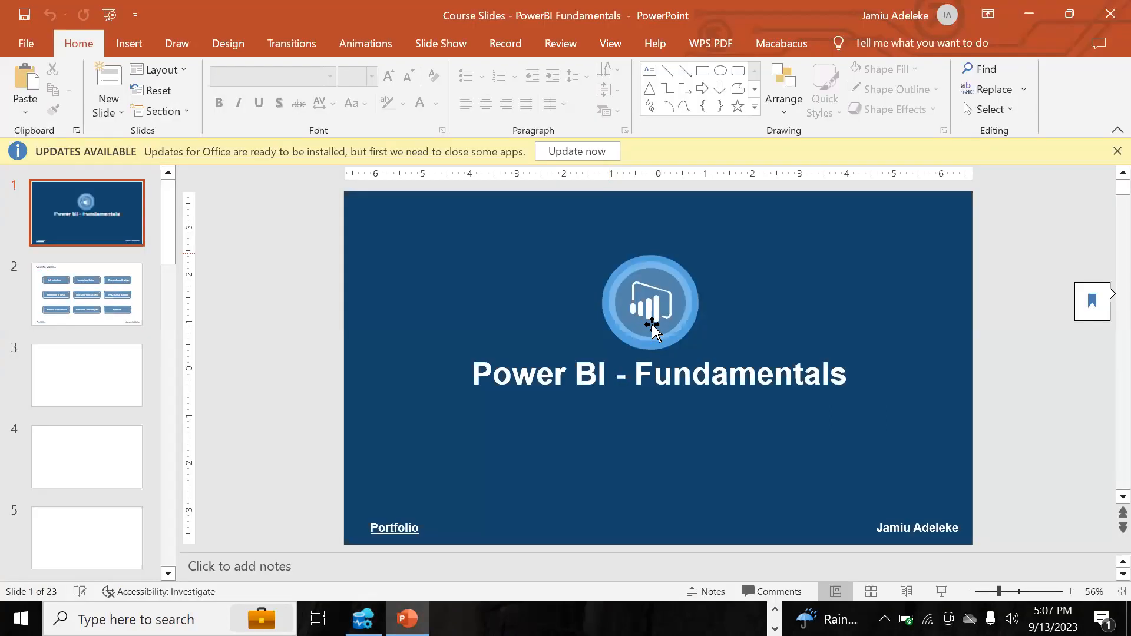
Display the Steps Required slide on slide 9 in reading view and review its table relationship diagram
mouse_move(1090, 305)
left_click(1032, 326)
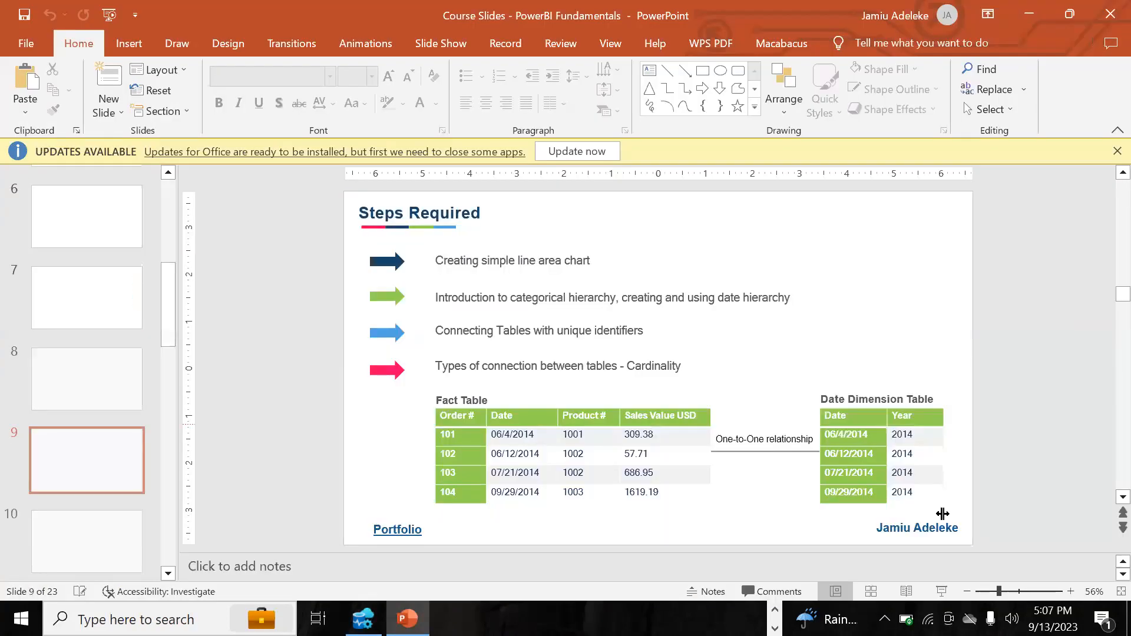
left_click(909, 589)
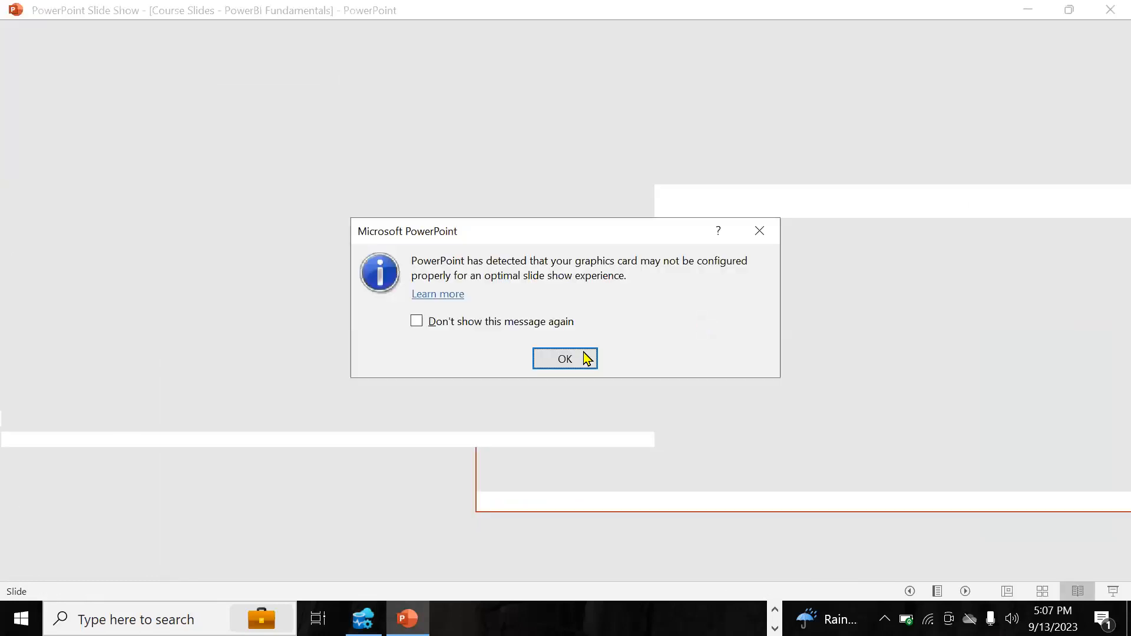
left_click(587, 359)
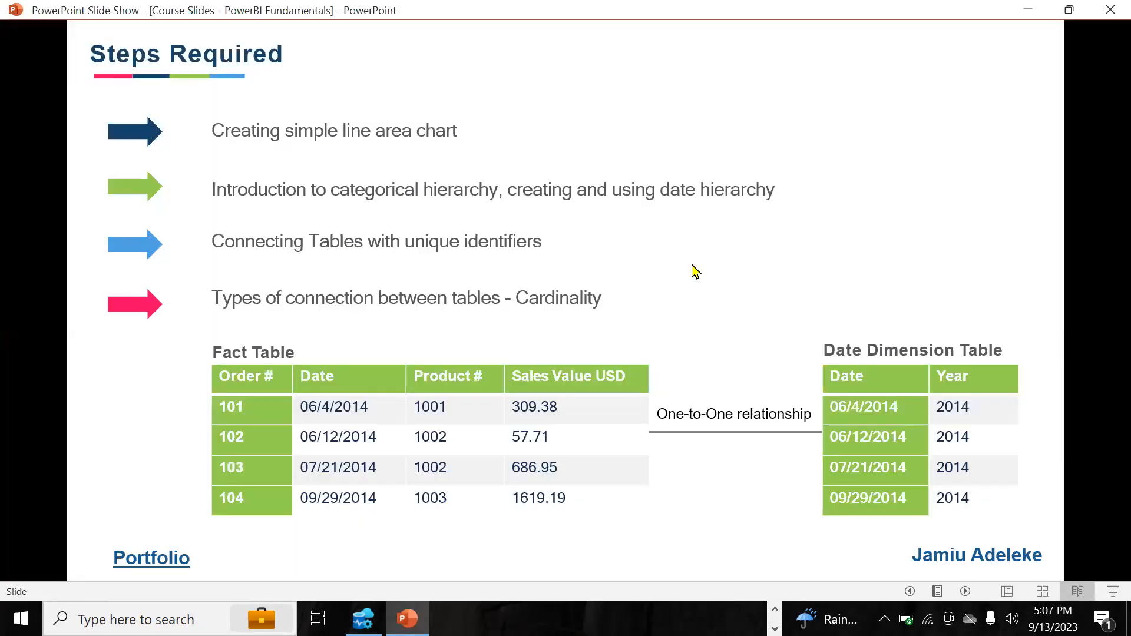
scroll(692, 265, "down", 3)
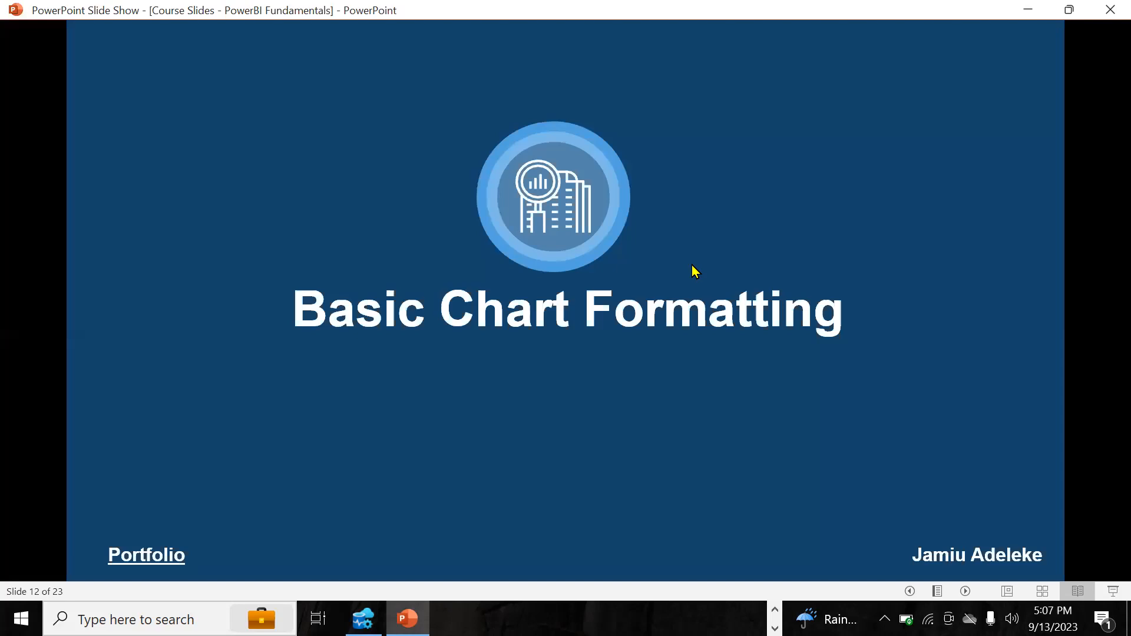
scroll(691, 265, "up", 2)
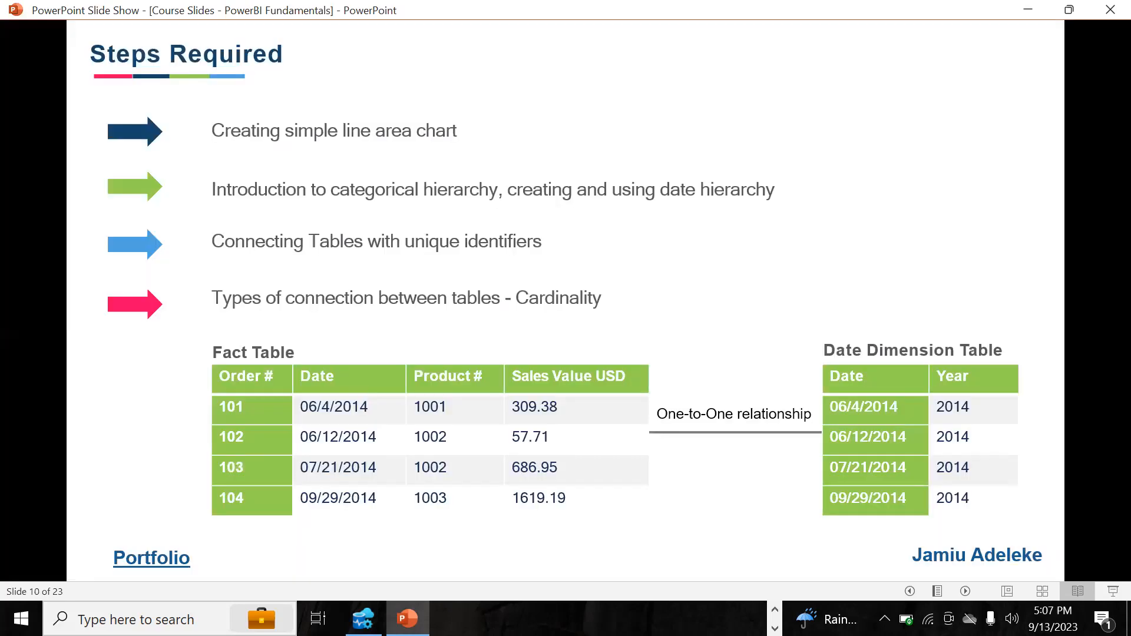
scroll(691, 265, "up", 2)
scroll(131, 68, "down", 1)
Return to the Sales dashboard report in Power BI Desktop and discard the pending DateDim and OfficeSupplies (2) query changes
left_click(773, 610)
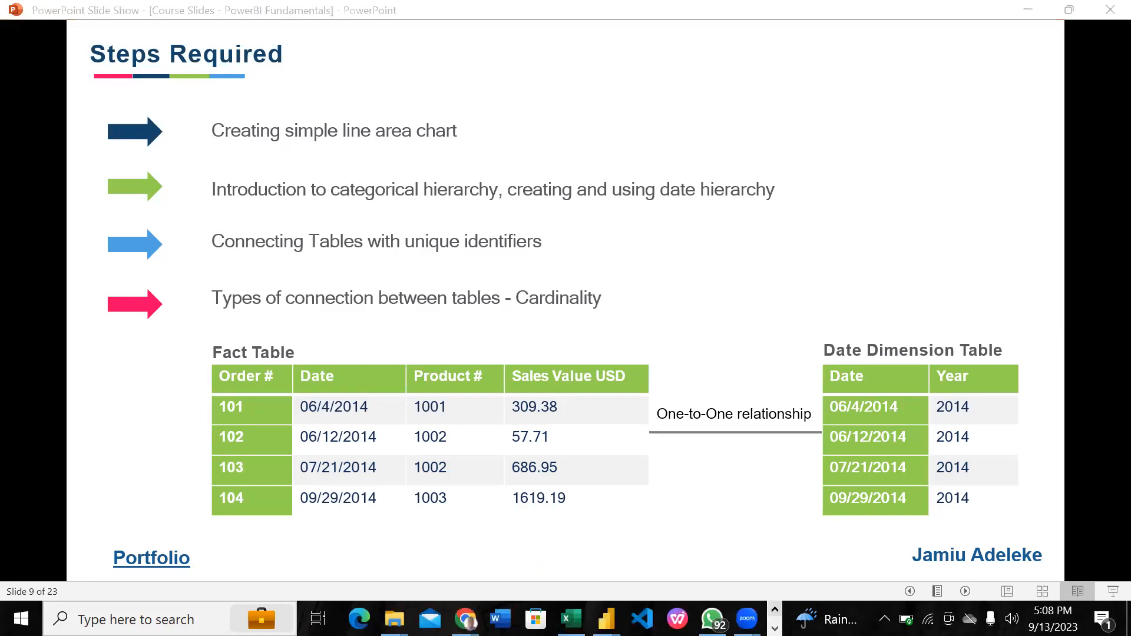
left_click(606, 618)
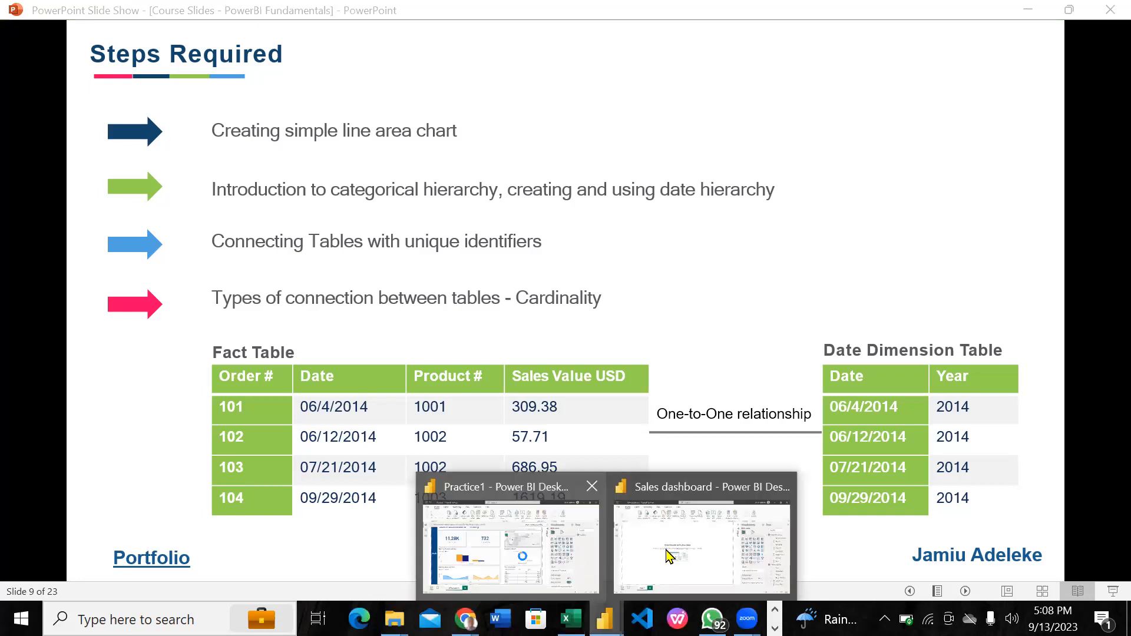
left_click(663, 558)
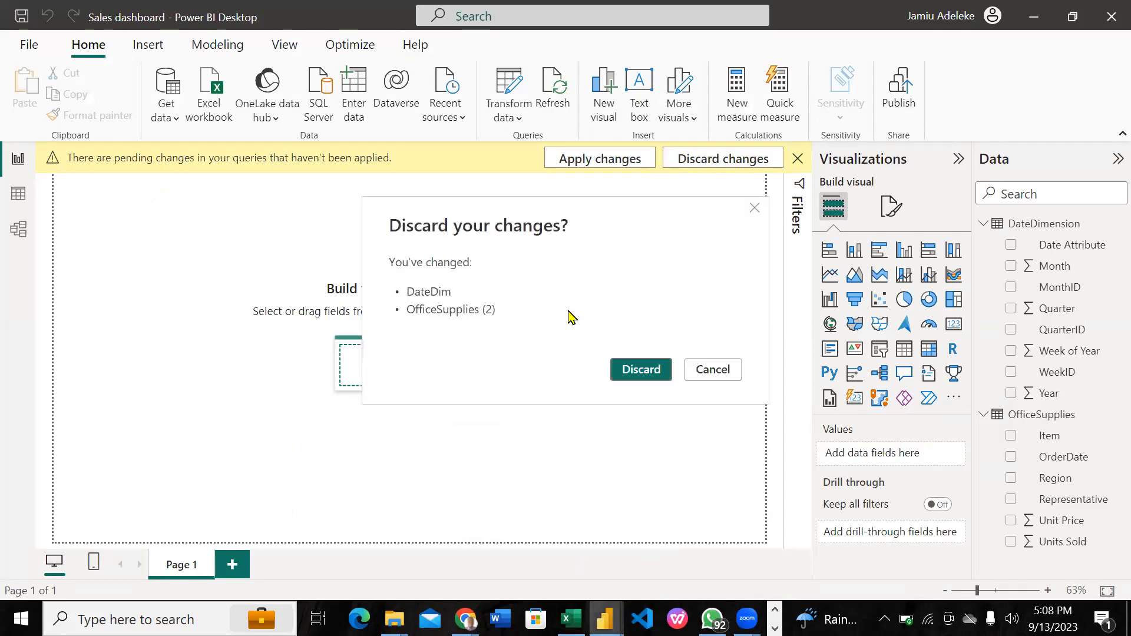
left_click(641, 369)
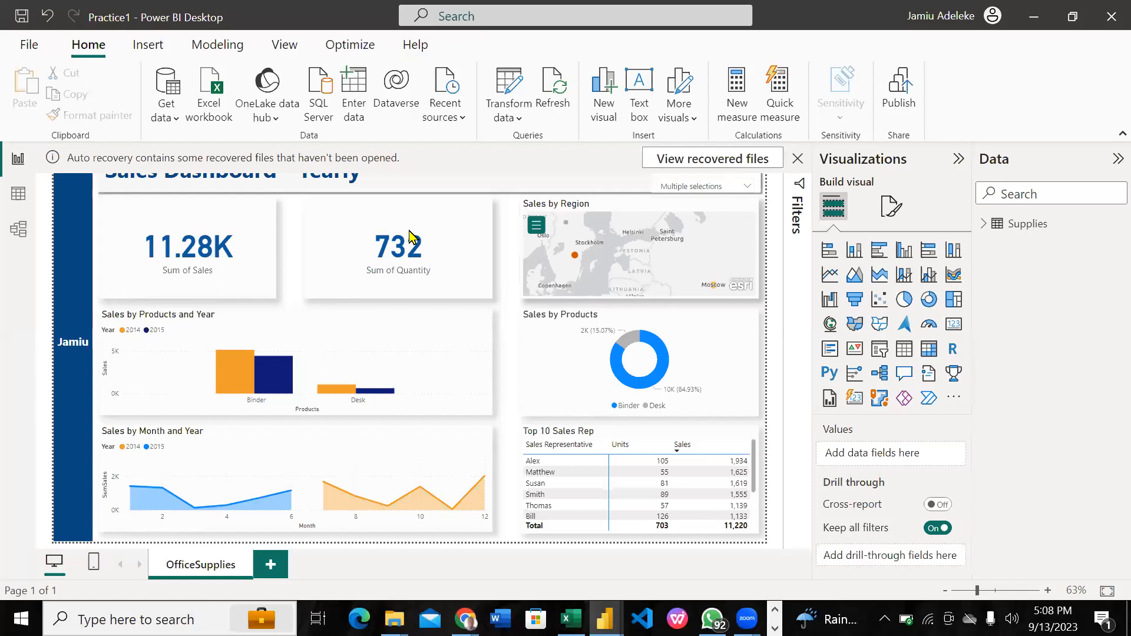
Dismiss the auto-recovery notice in the Practice1 report, review its yearly sales dashboard, and return to the Sales dashboard report
left_click(796, 156)
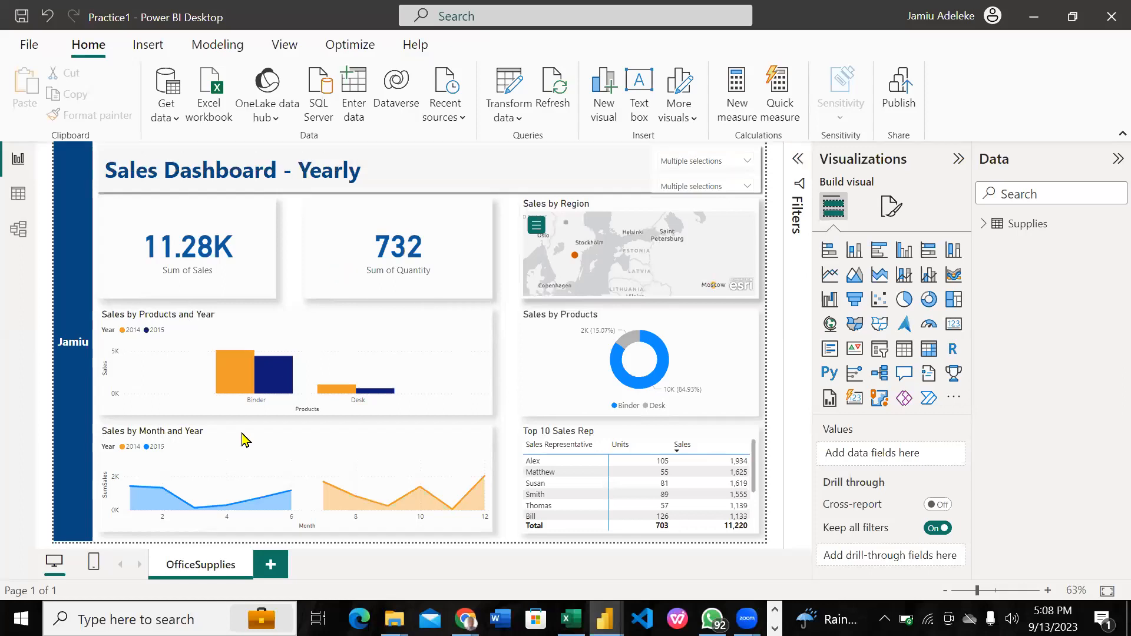
left_click(430, 310)
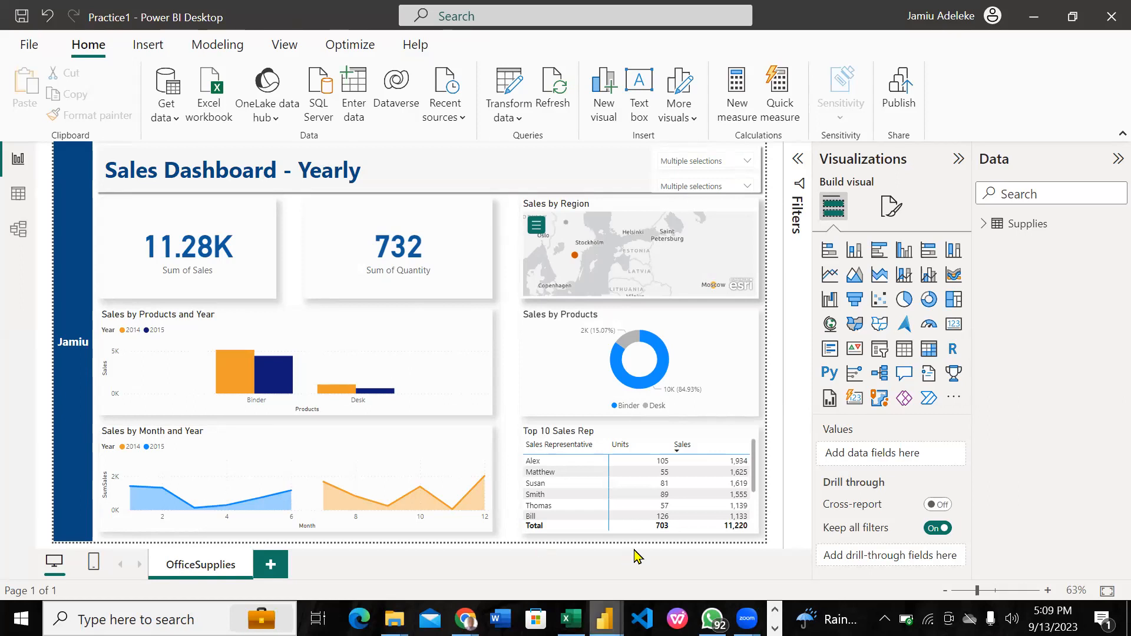
left_click(605, 618)
left_click(636, 555)
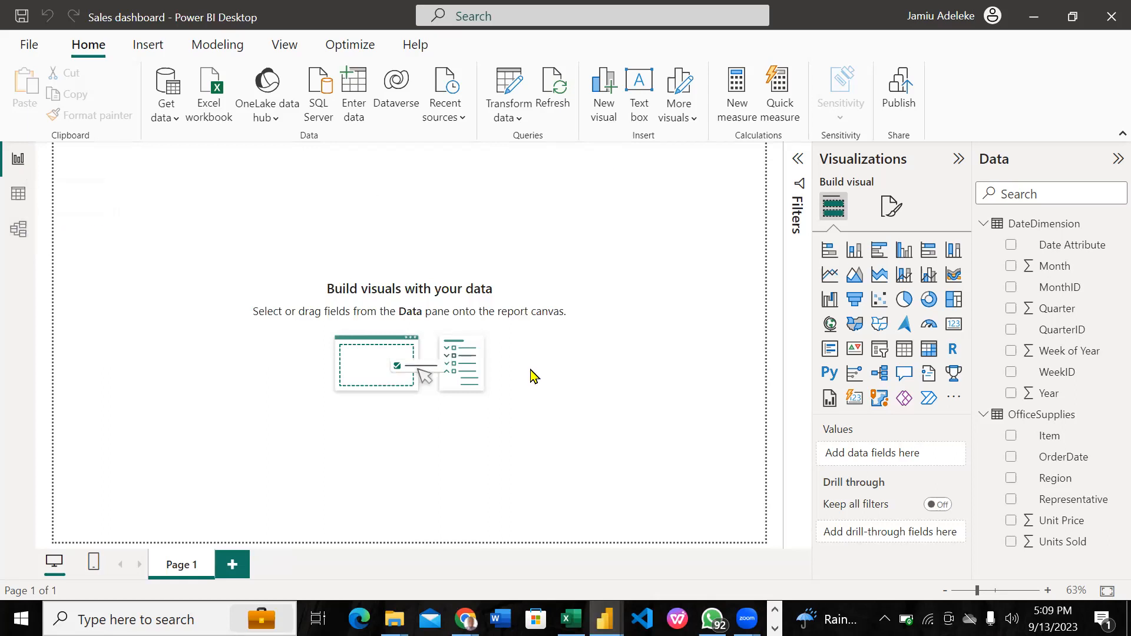
Examine the rows and columns of the OfficeSupplies and DateDimension tables in the table view
left_click(19, 196)
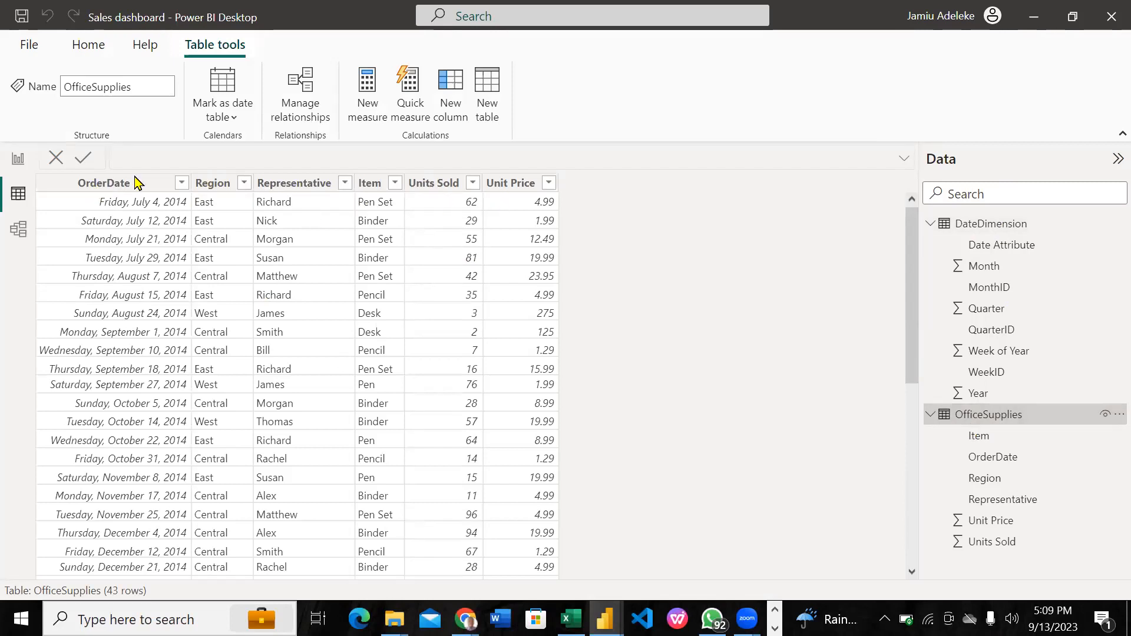
left_click(967, 231)
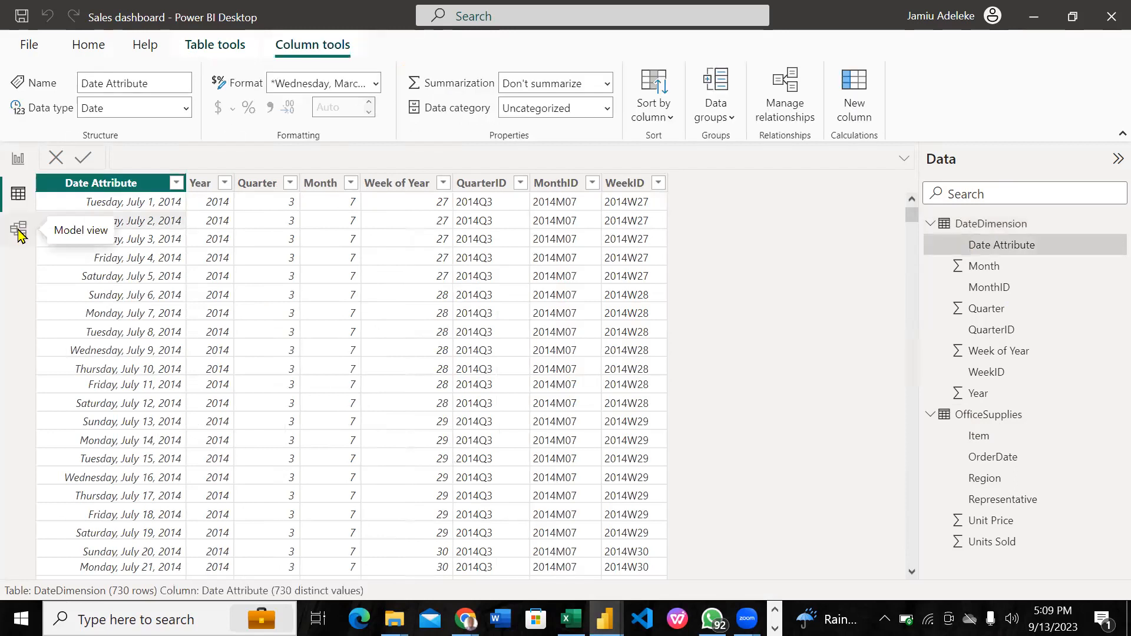
In the model view, make the DateDimension and OfficeSupplies table cards slightly taller
left_click(18, 231)
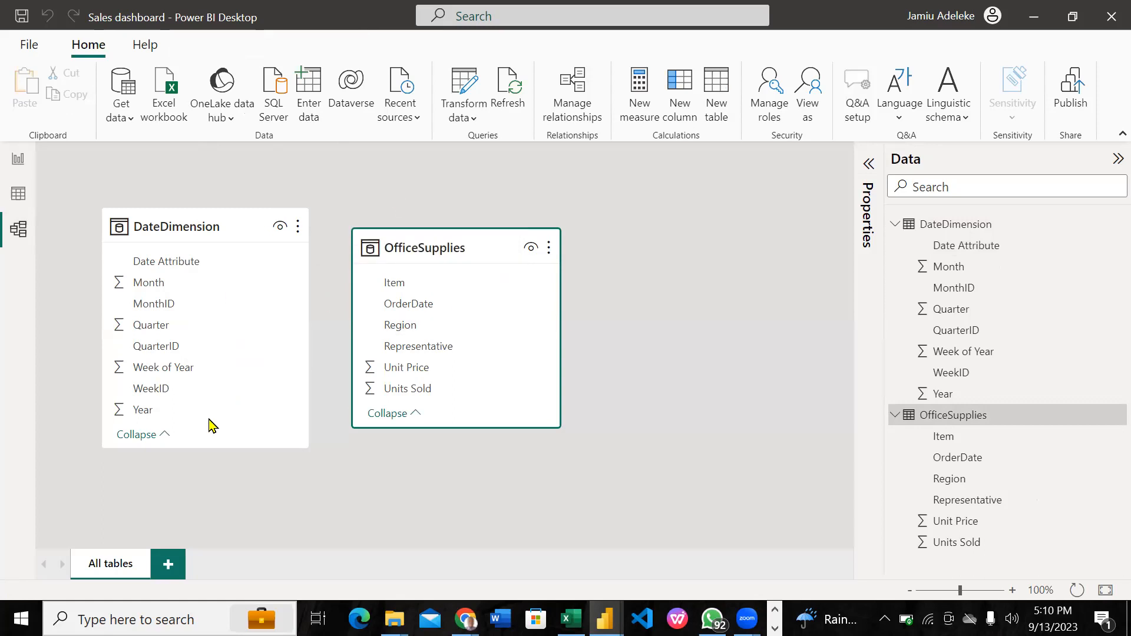
left_click_drag(220, 445, 214, 473)
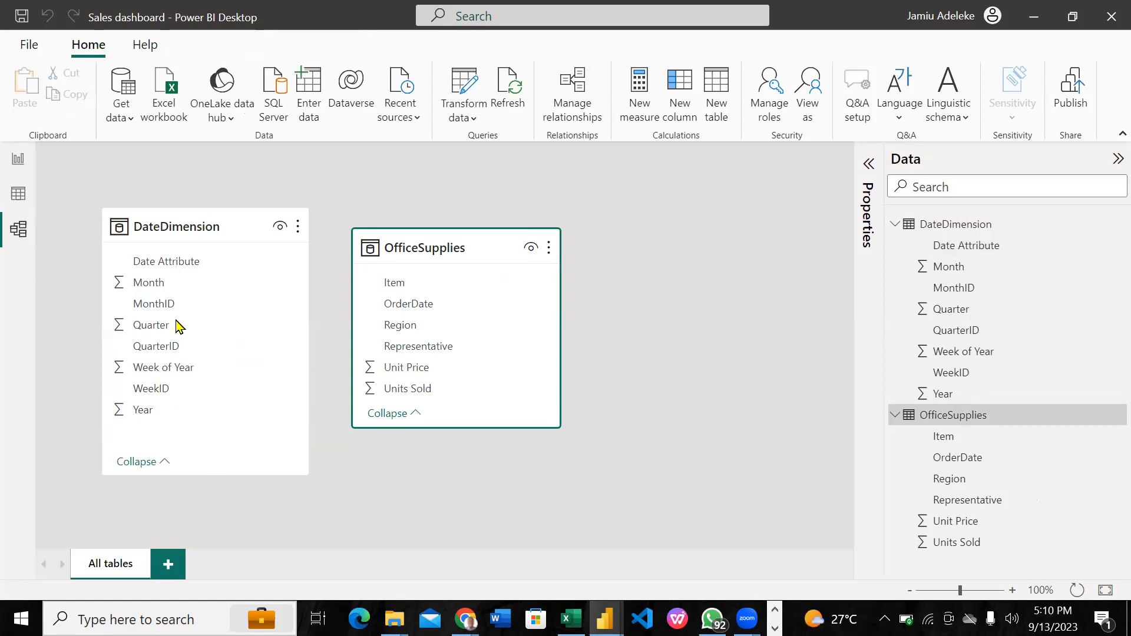
left_click_drag(477, 429, 480, 457)
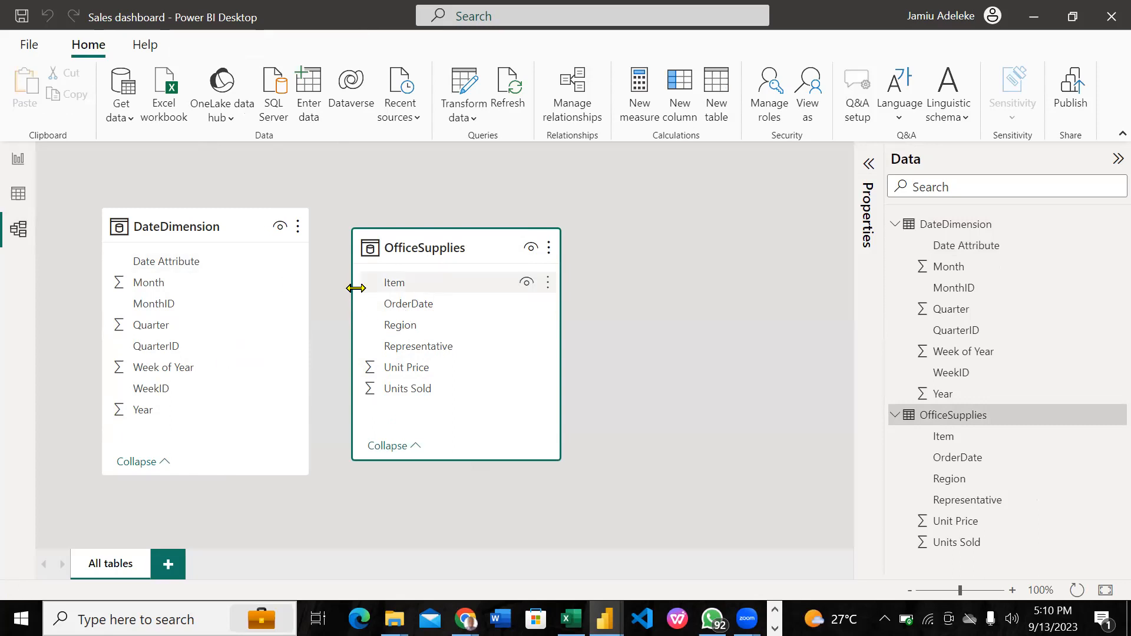
Examine the fields of the OfficeSupplies and DateDimension tables in the model, check the table data, and return to the report view
left_click(382, 285)
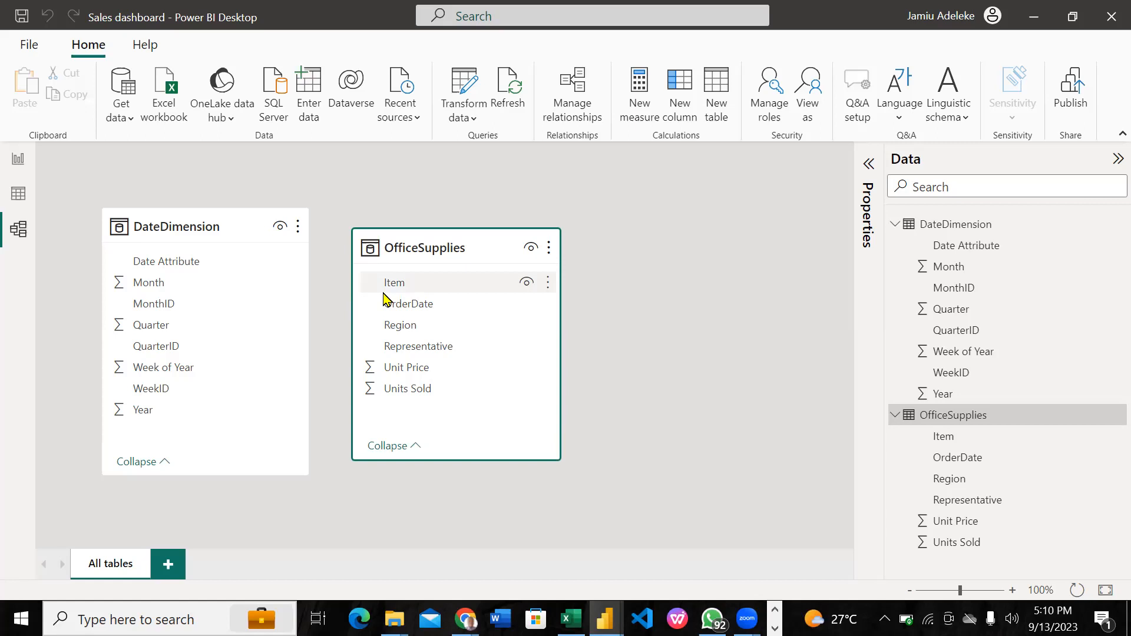
left_click(184, 266)
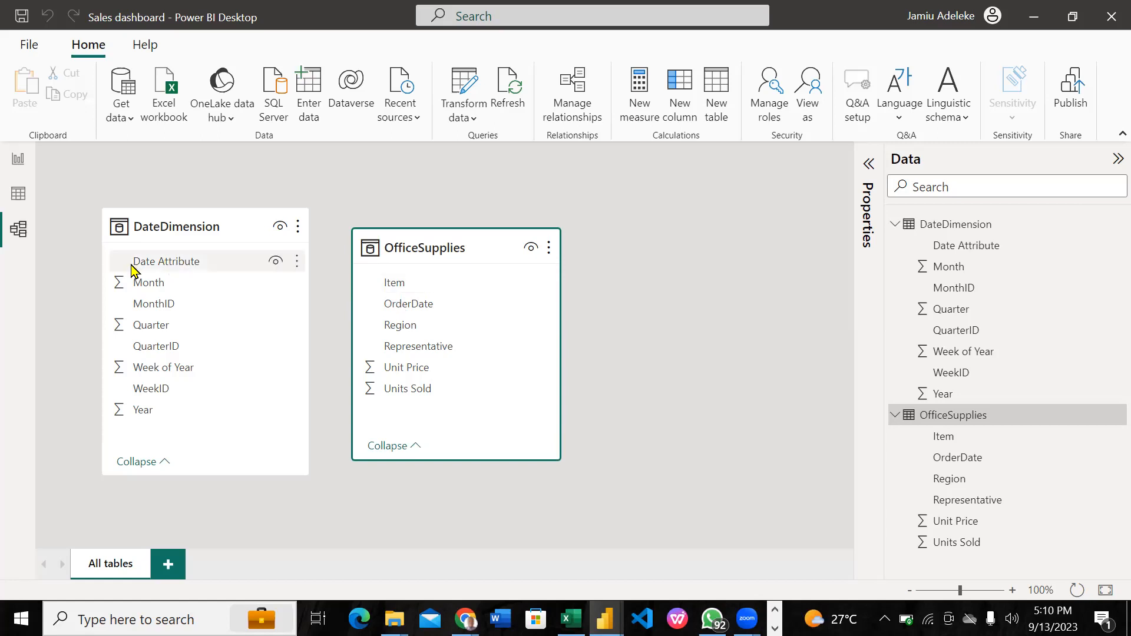
left_click(129, 285)
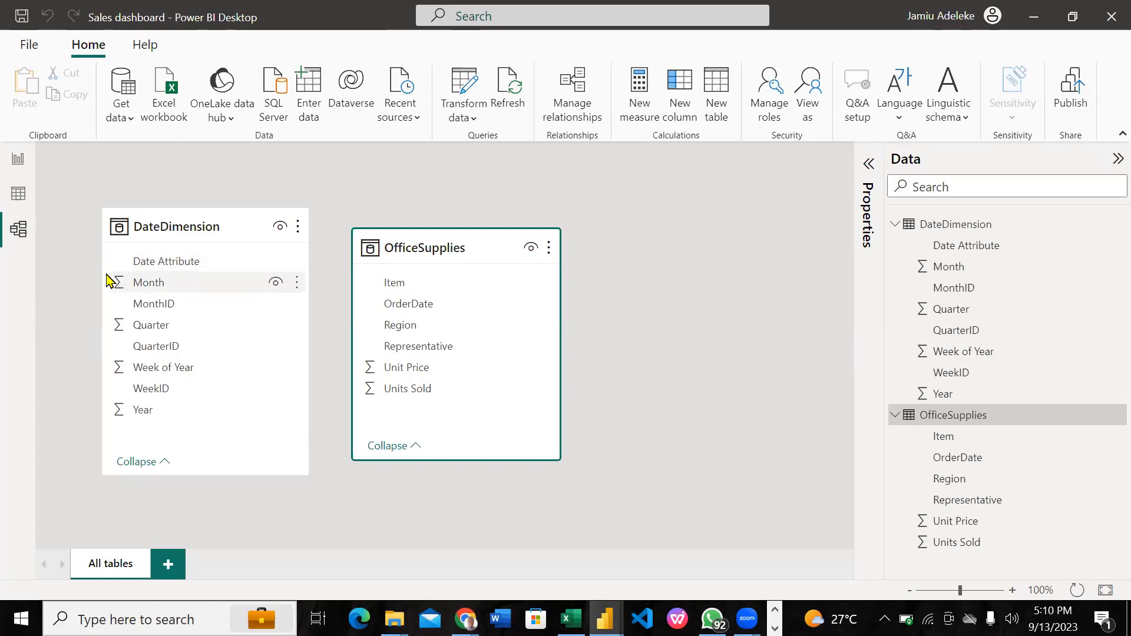
left_click(118, 304)
left_click(150, 345)
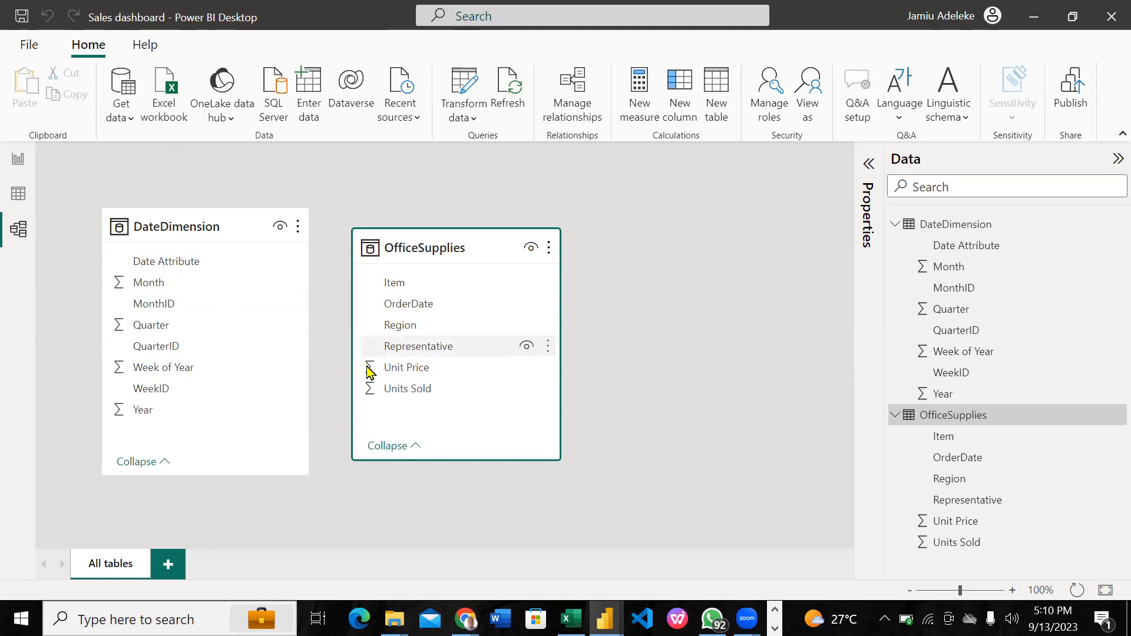
left_click(19, 196)
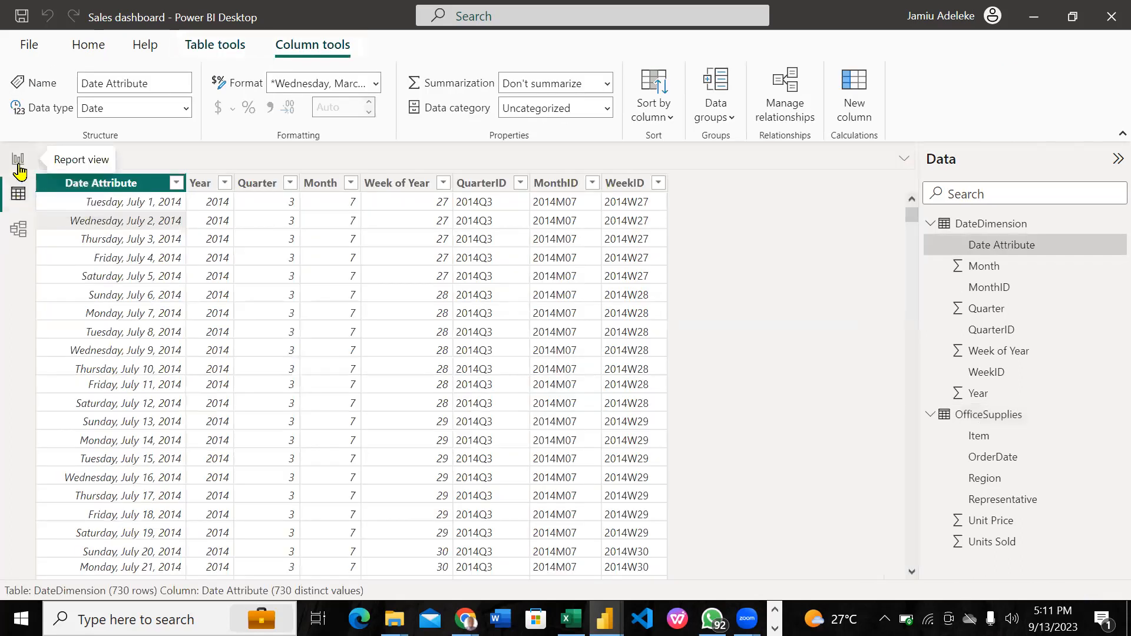
left_click(18, 161)
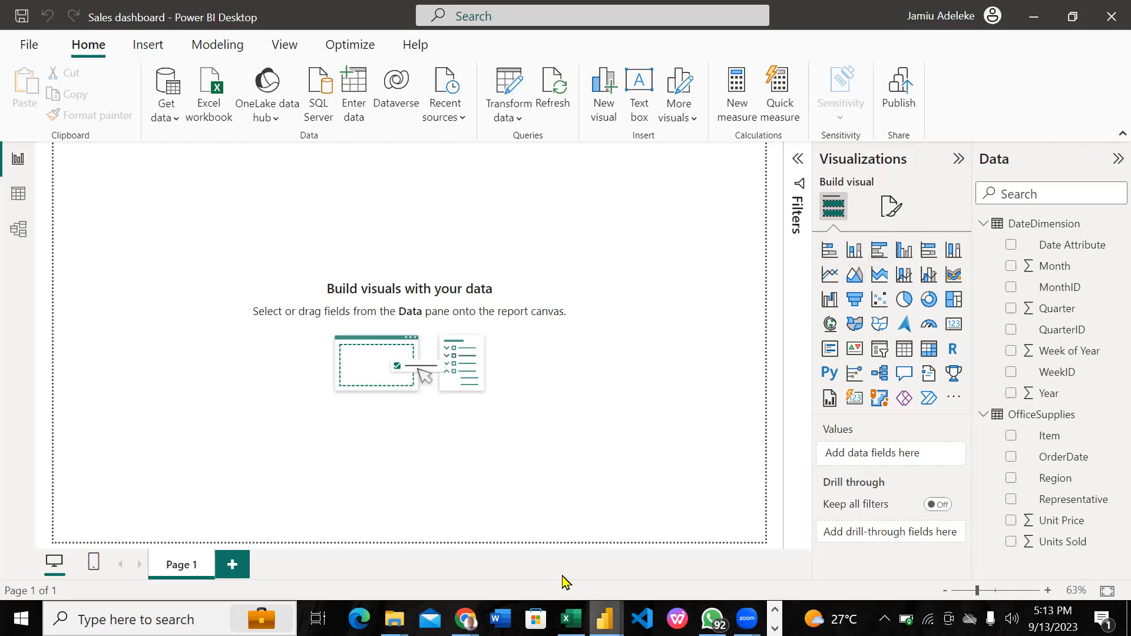
Check the yearly sales dashboard in the Practice1 report, then switch to PowerPoint and review the steps and tasks slides of the PowerBI Fundamentals course
mouse_move(605, 618)
left_click(497, 550)
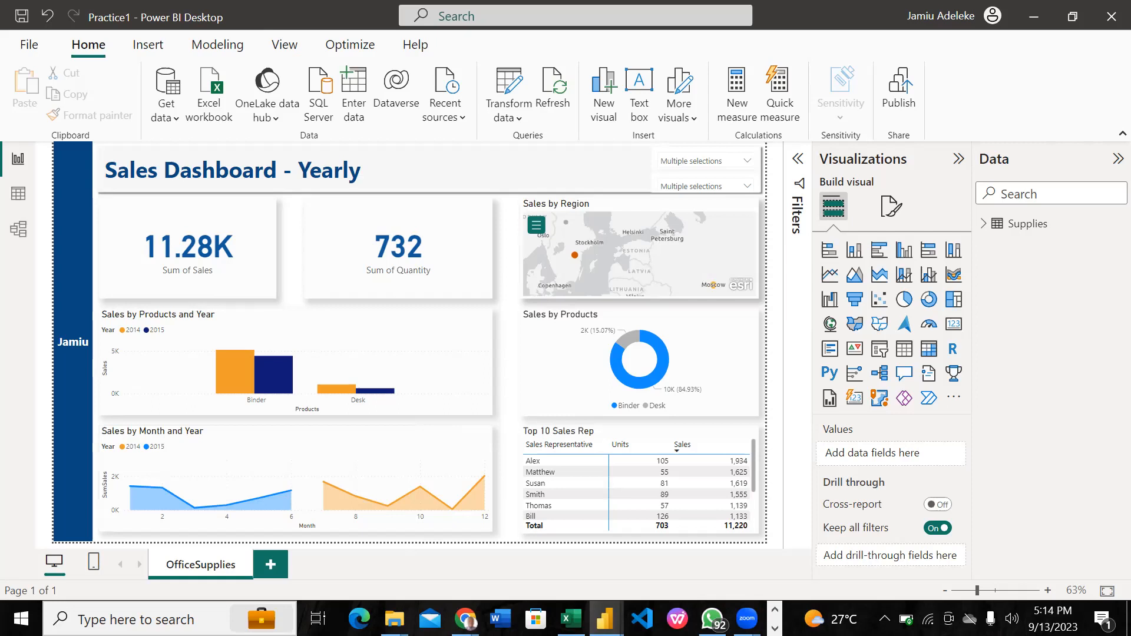
left_click(775, 629)
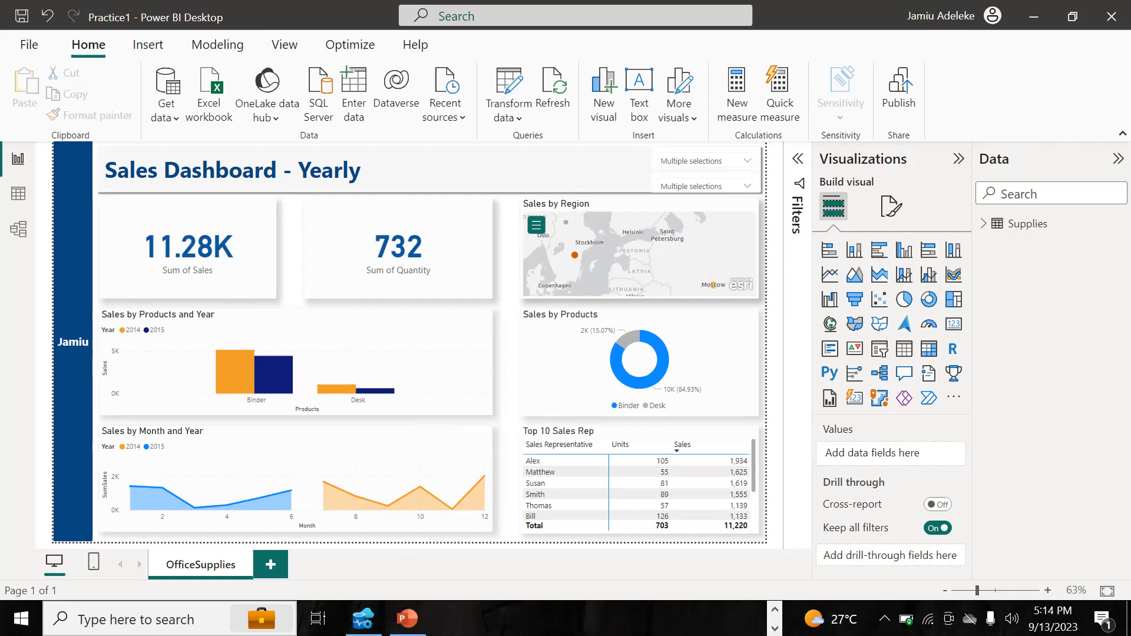
left_click(406, 619)
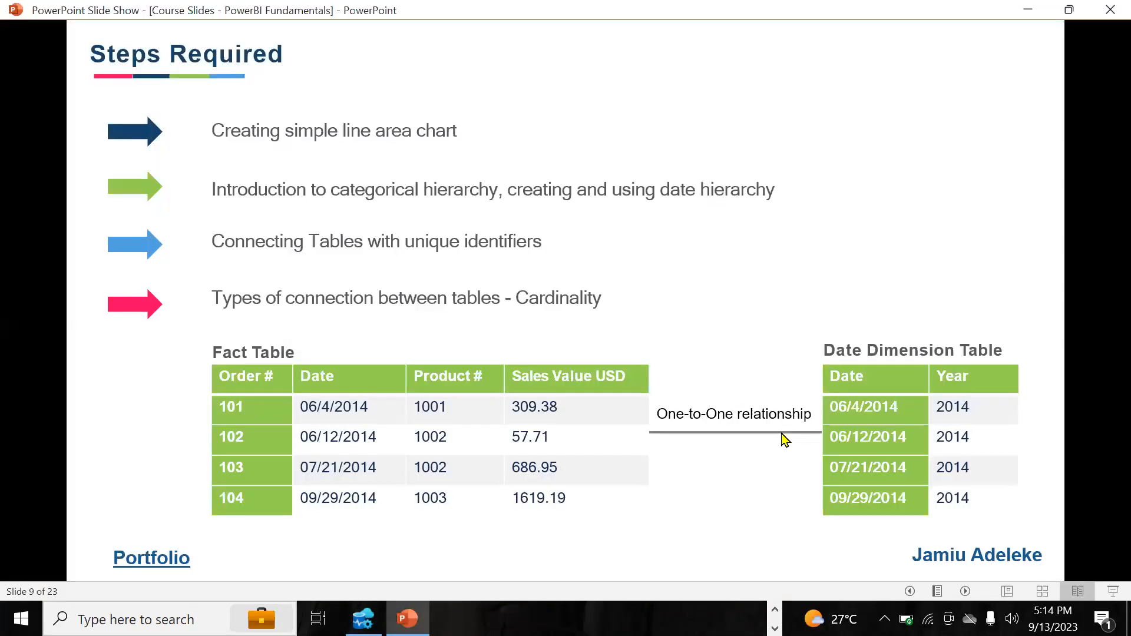
left_click(783, 439)
left_click(782, 434)
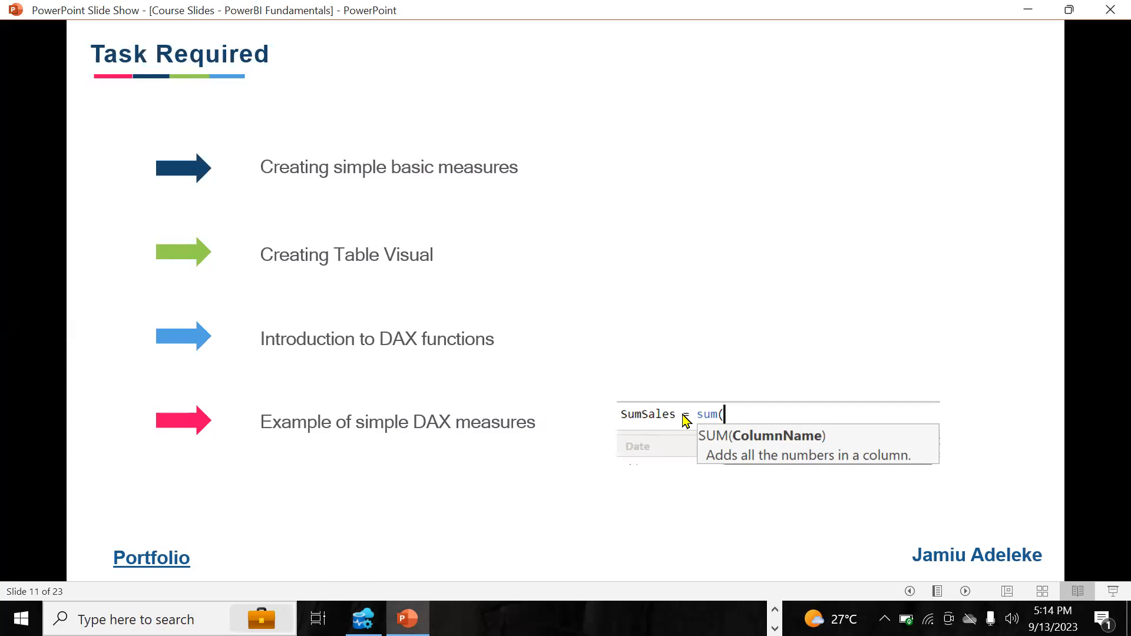
key("Left")
key("Left")
Return to the Sales dashboard report in Power BI Desktop, collapse the DateDimension fields, and leave only the OfficeSupplies fields expanded
left_click(777, 609)
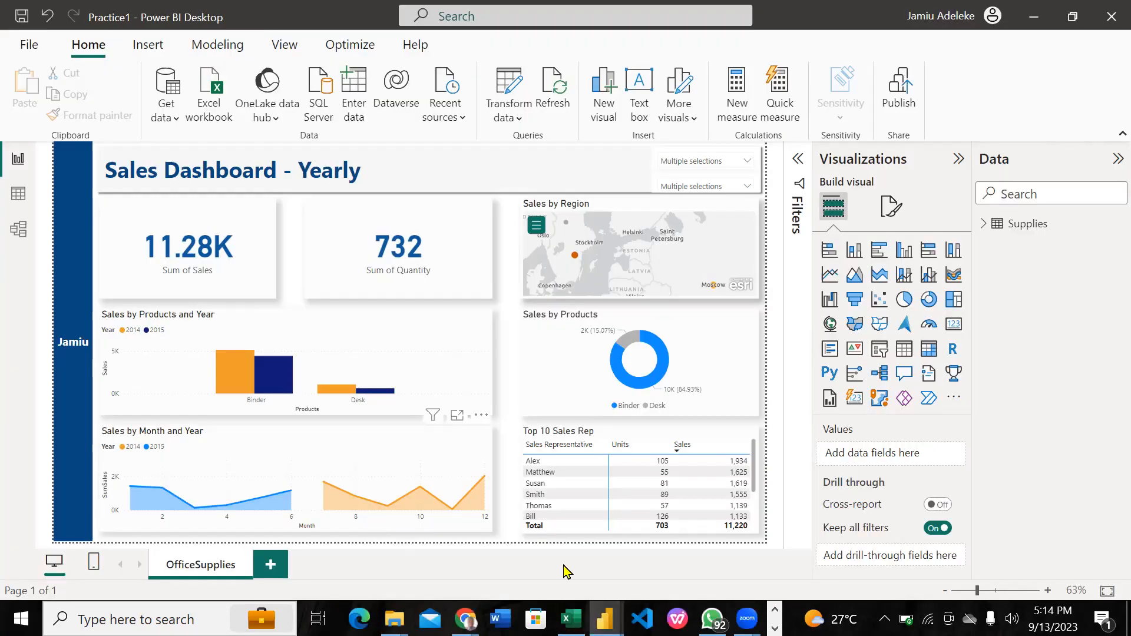
mouse_move(605, 618)
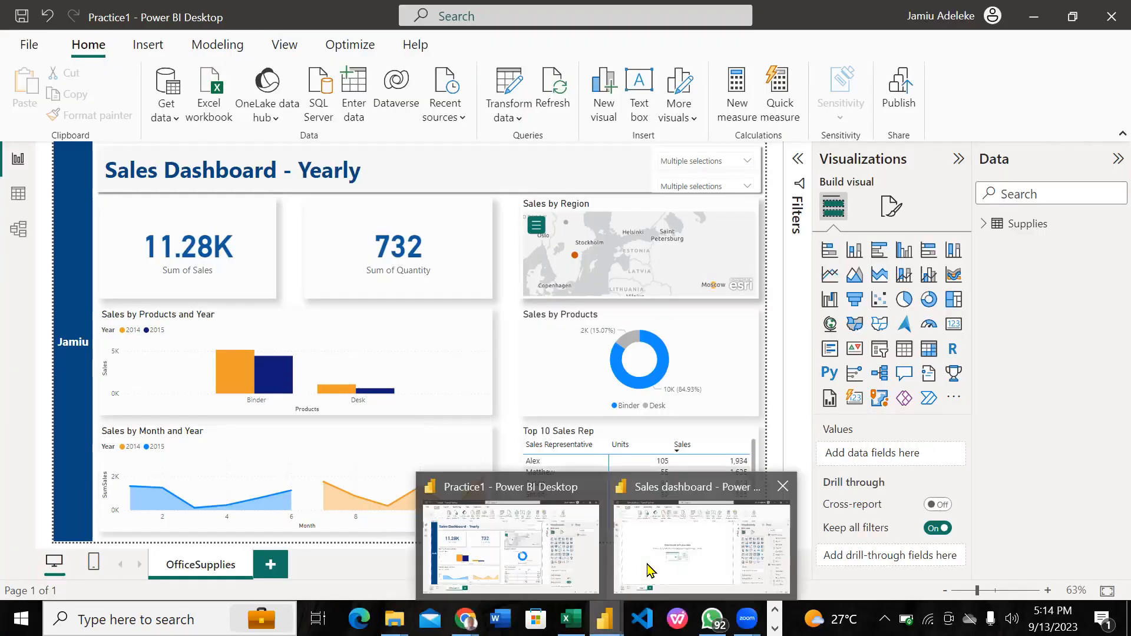
left_click(632, 477)
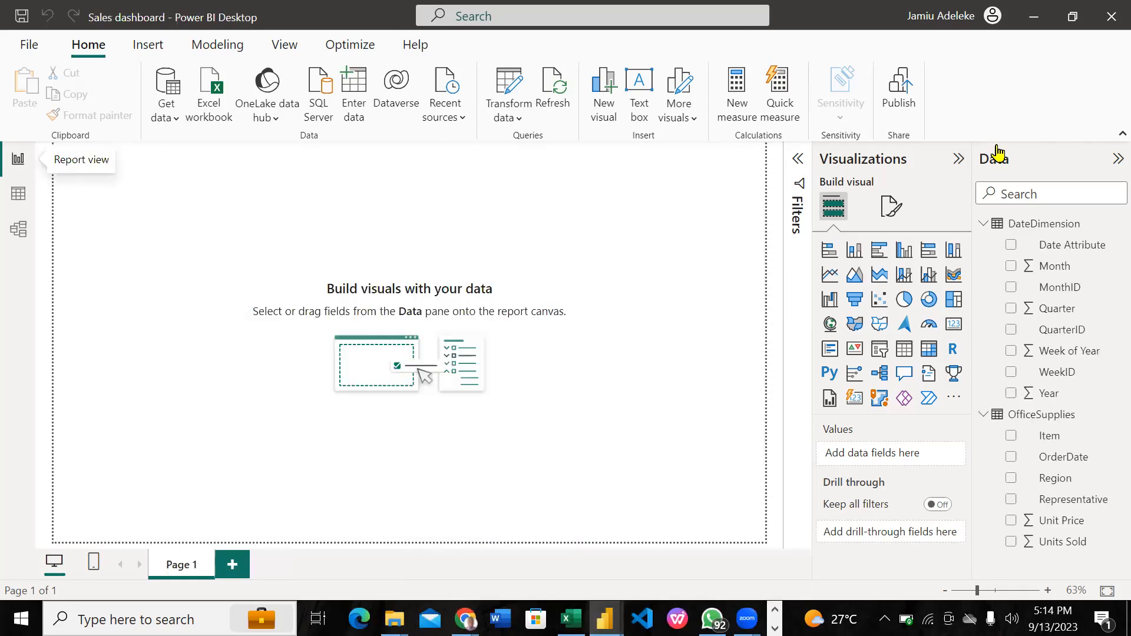
left_click(982, 224)
left_click(982, 244)
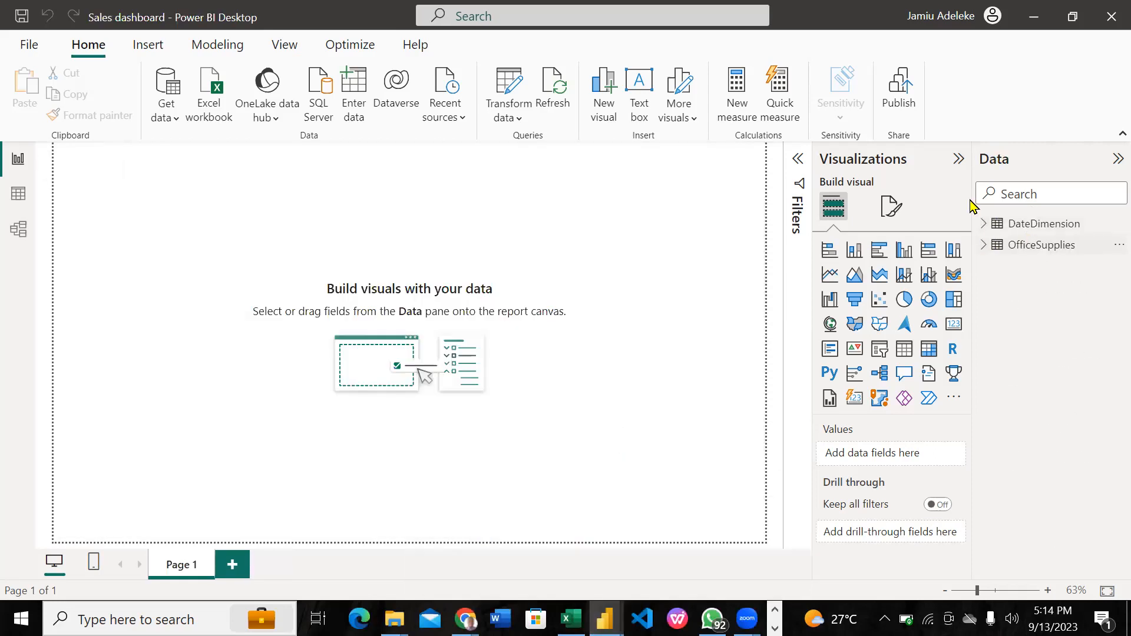
left_click(983, 246)
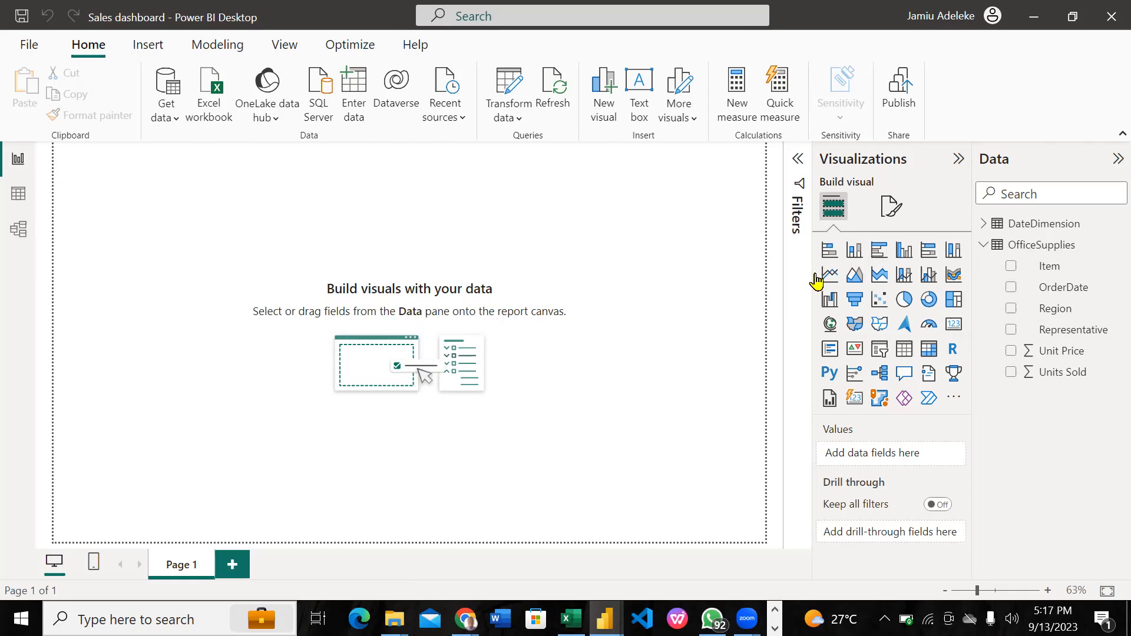
Add an empty area chart to Page 1 and enlarge it to more than half the page width and about half its height
left_click(860, 282)
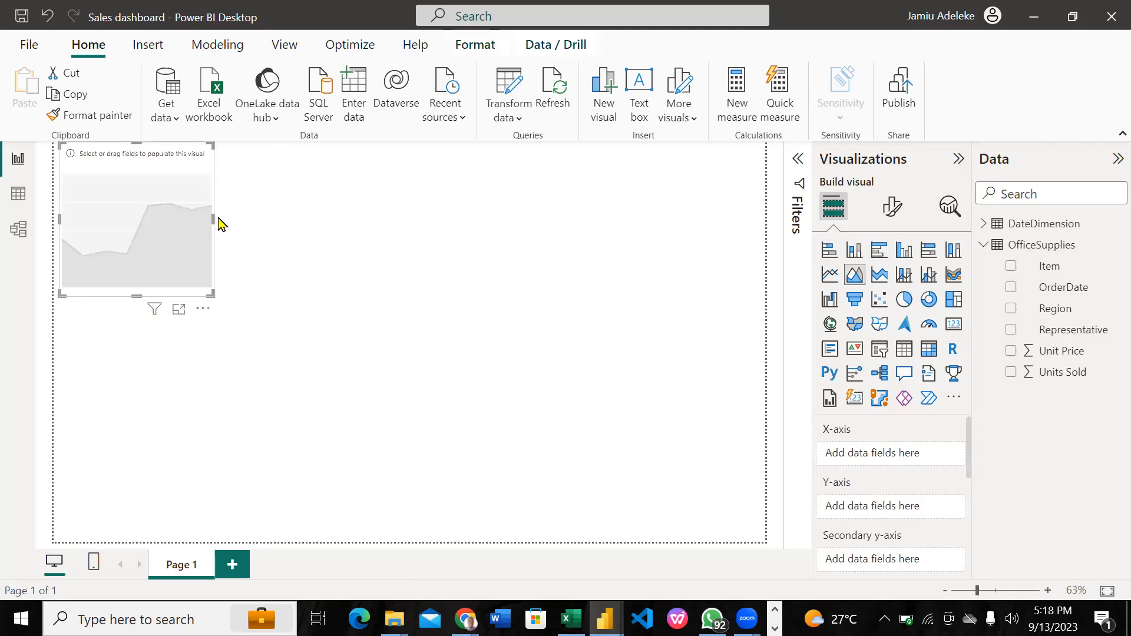
left_click_drag(462, 235, 471, 240)
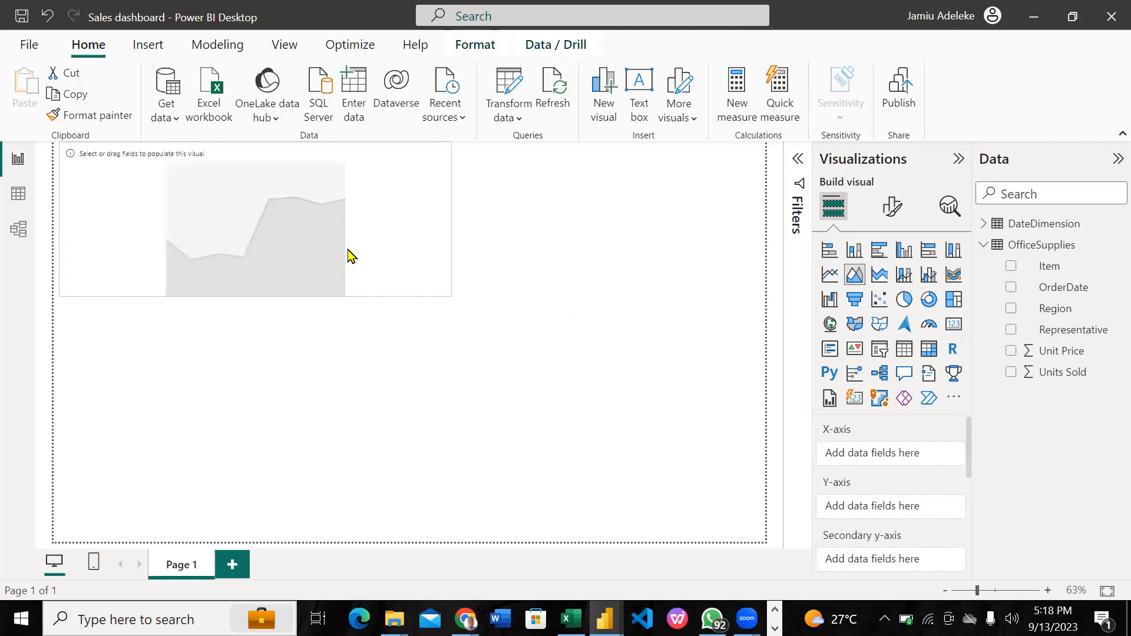
left_click_drag(266, 295, 267, 323)
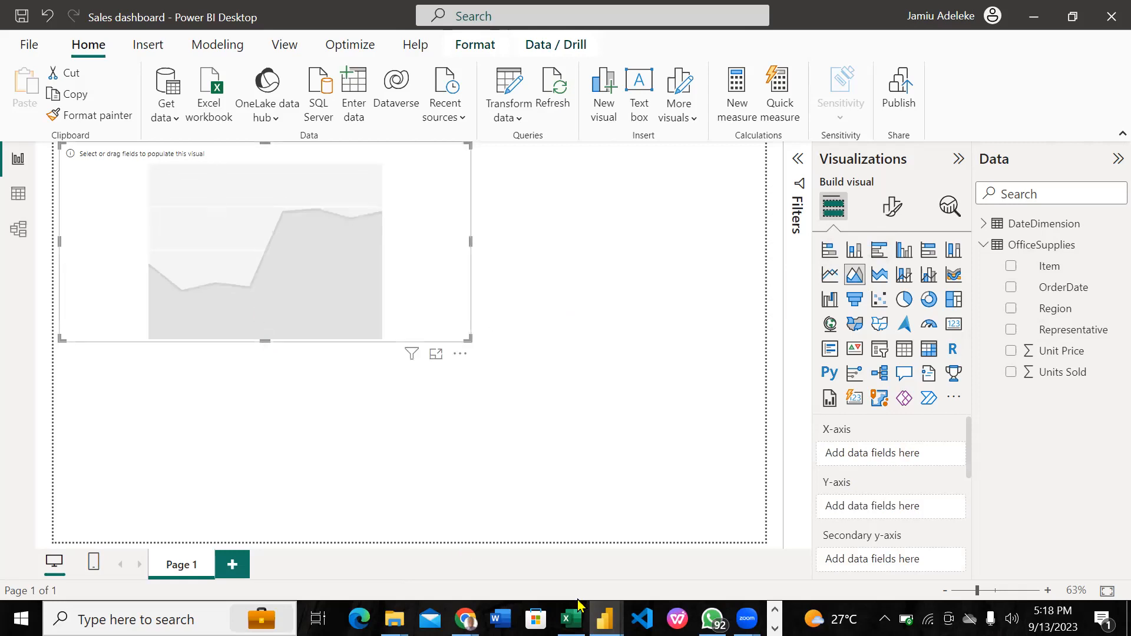
Check the chart layout in the Practice1 report, then move the area chart to the lower-left corner of Page 1 in the Sales dashboard report
mouse_move(604, 619)
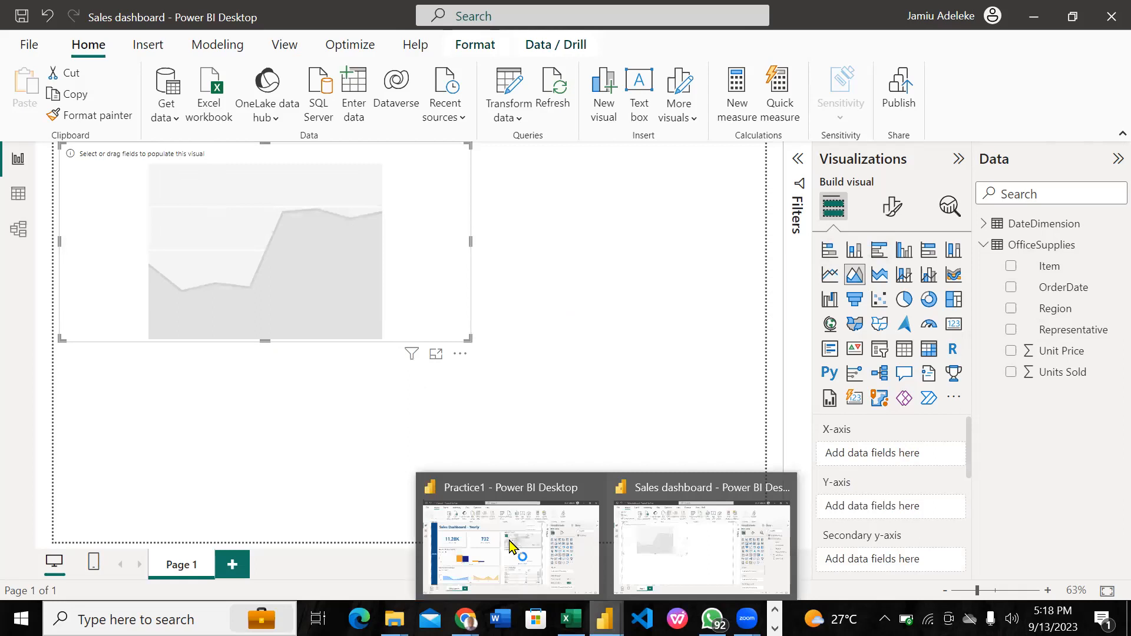
left_click(511, 547)
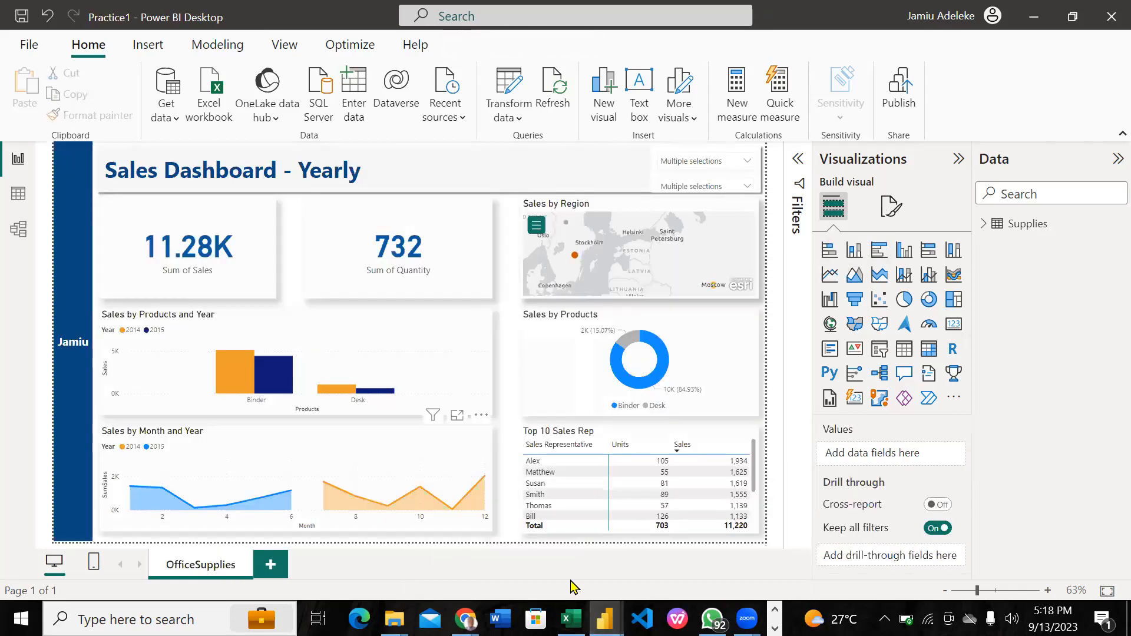
mouse_move(606, 619)
left_click(632, 574)
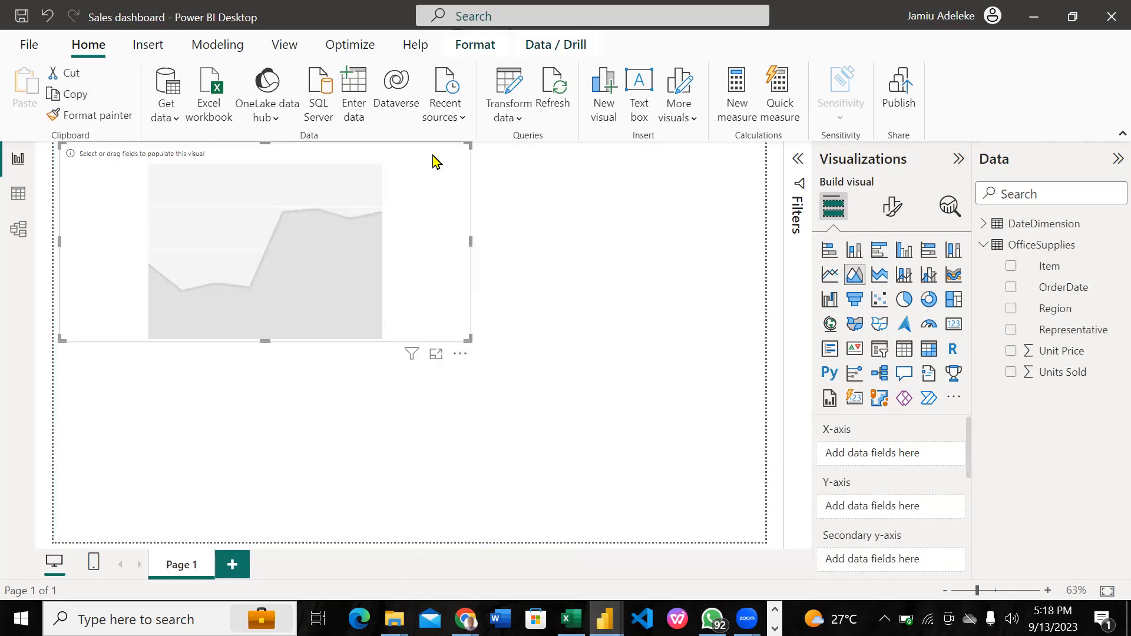
left_click_drag(433, 160, 429, 356)
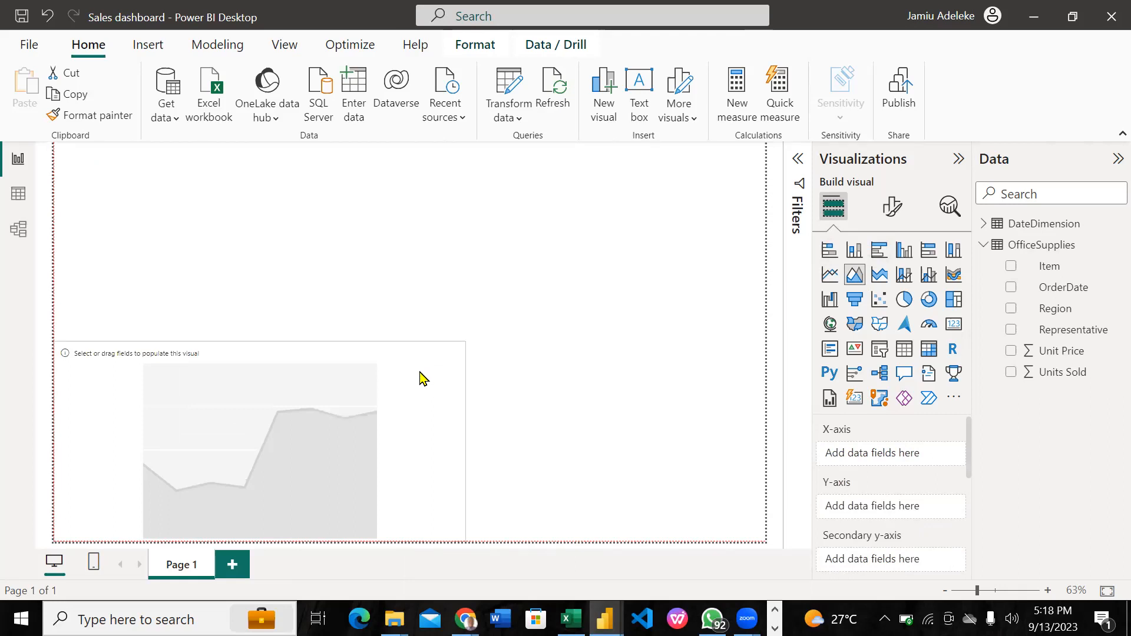
left_click(333, 403)
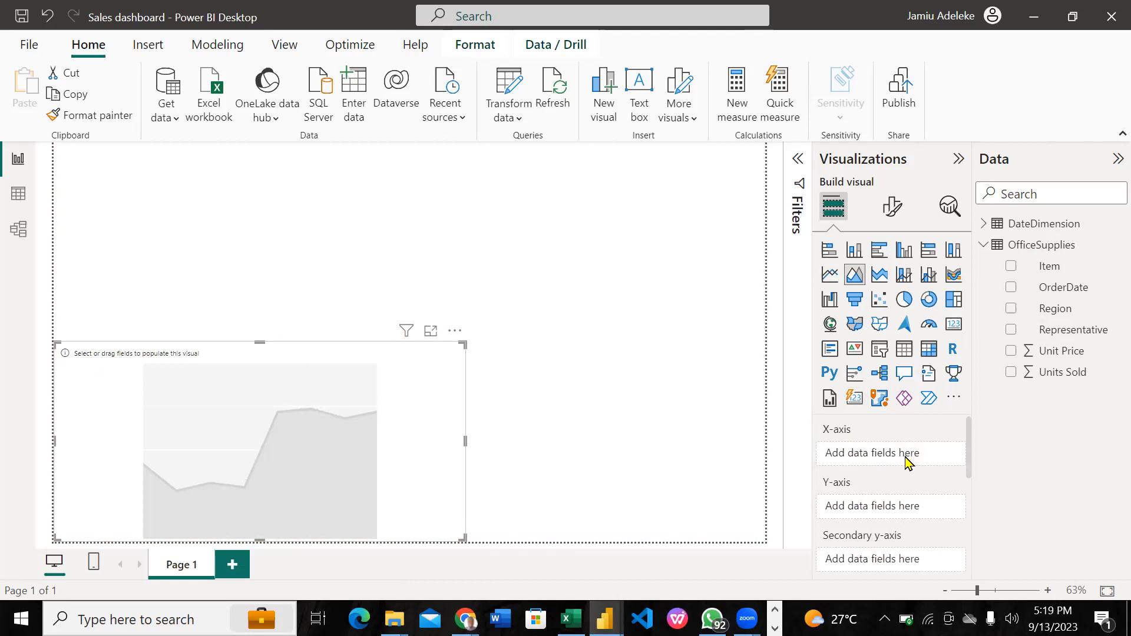
Examine the data field options available for the area chart, from X-axis and Y-axis through Legend, Small multiples, Tooltips and Drill through
scroll(906, 458, "down", 1)
scroll(814, 415, "up", 1)
scroll(870, 498, "down", 1)
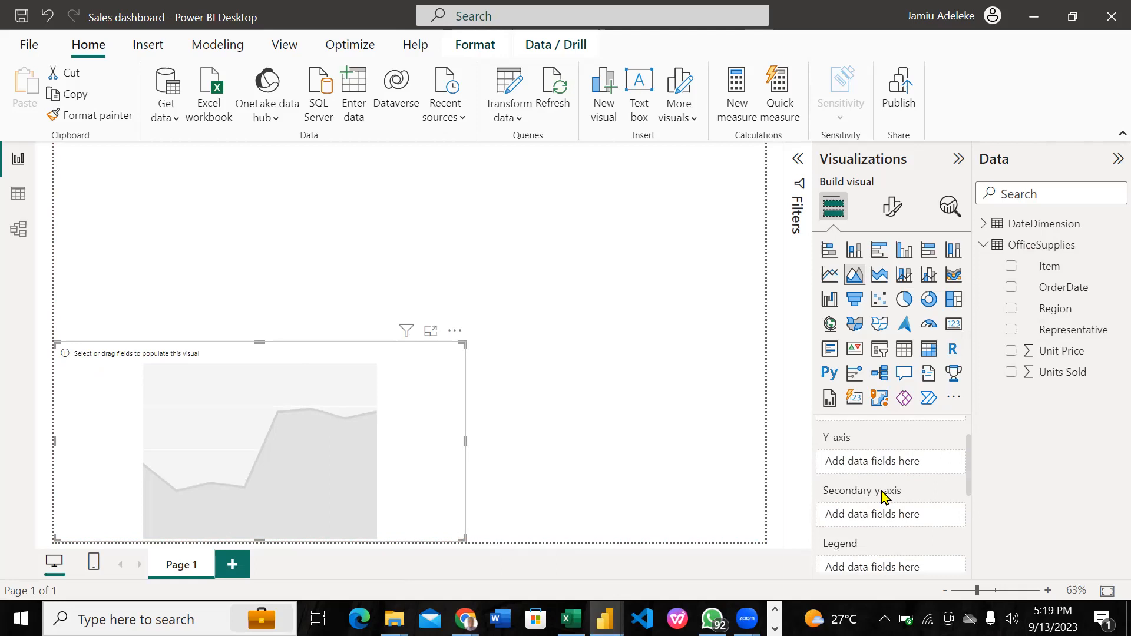
scroll(880, 497, "down", 2)
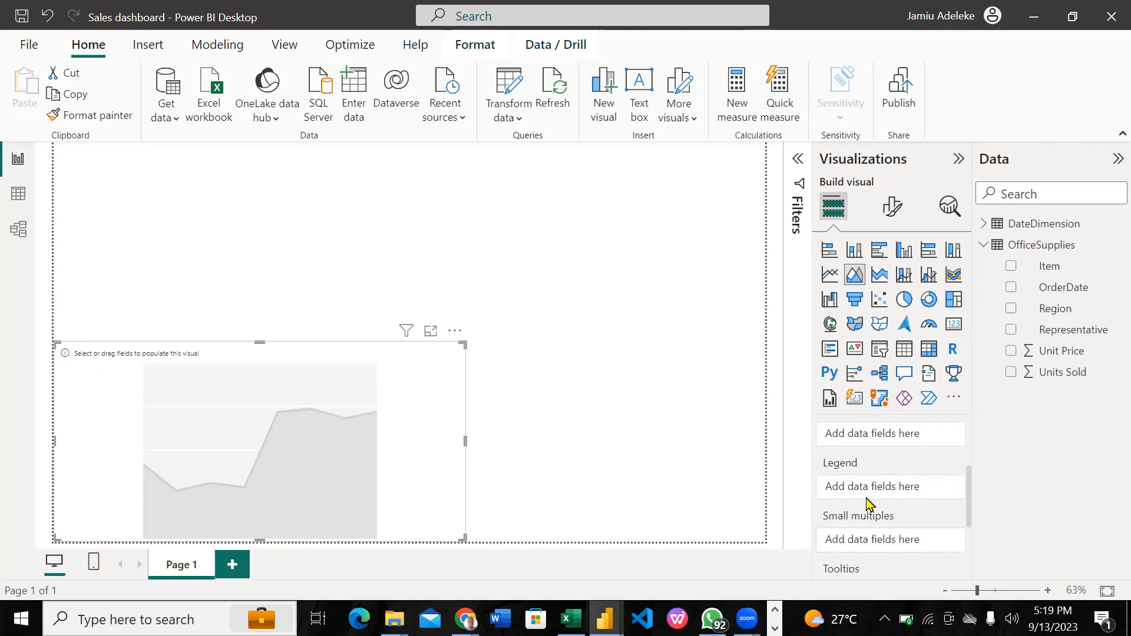
scroll(866, 502, "down", 1)
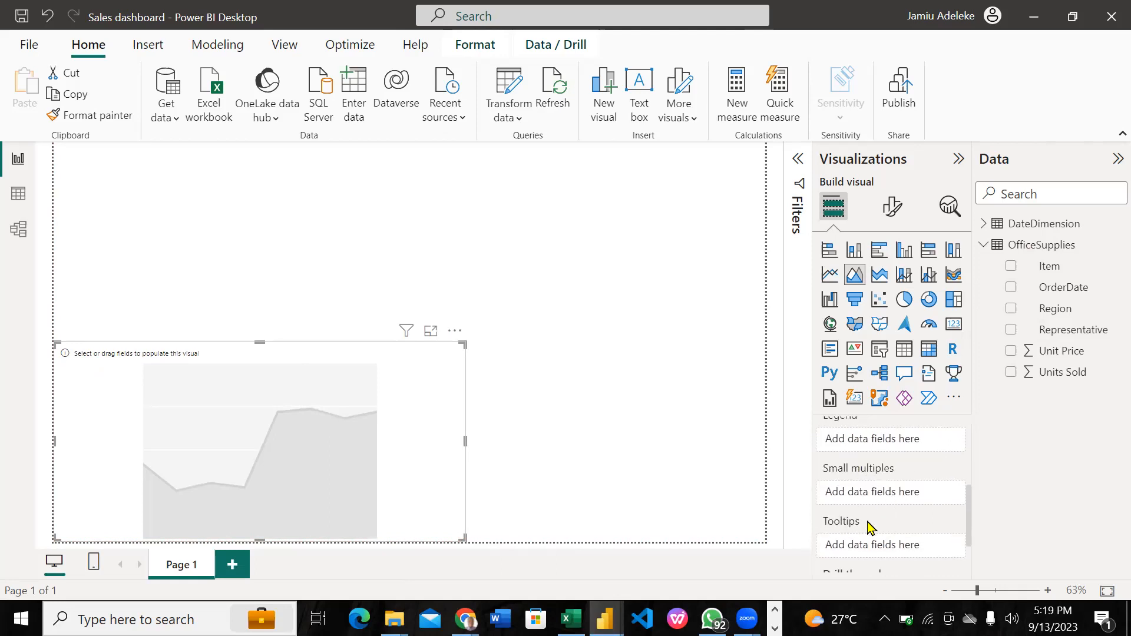
scroll(866, 526, "down", 1)
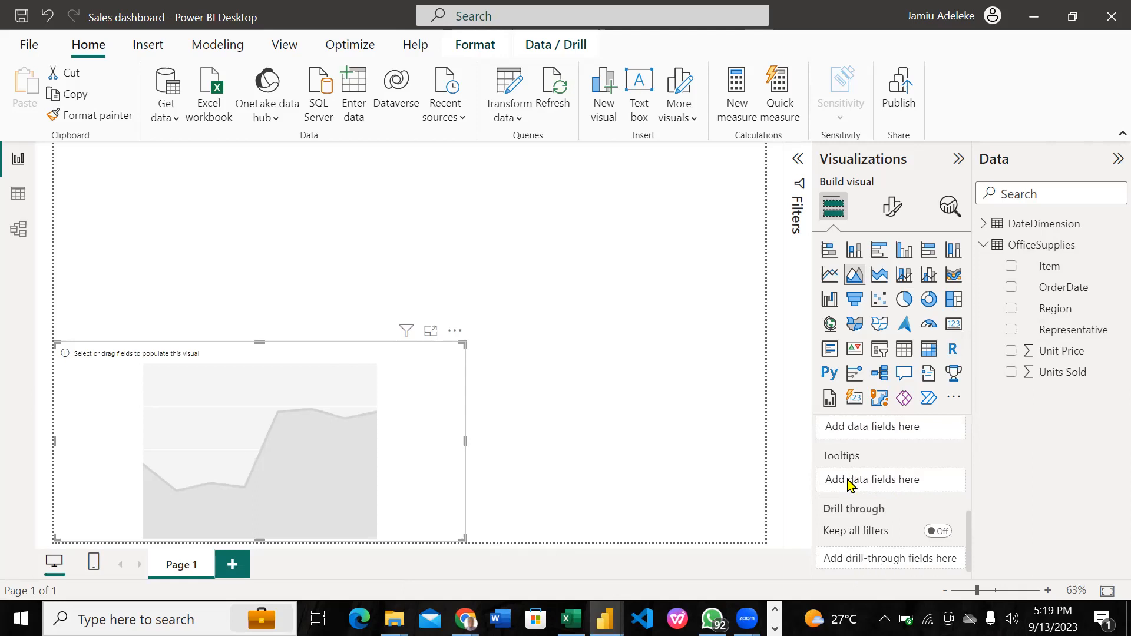
scroll(851, 480, "up", 1)
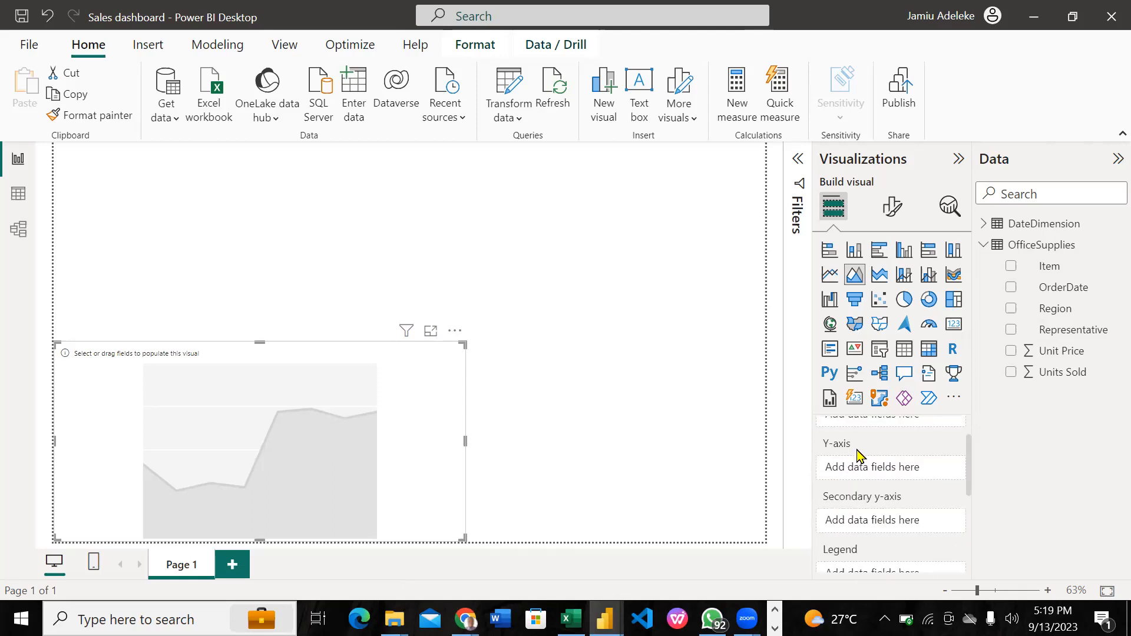
scroll(860, 456, "up", 1)
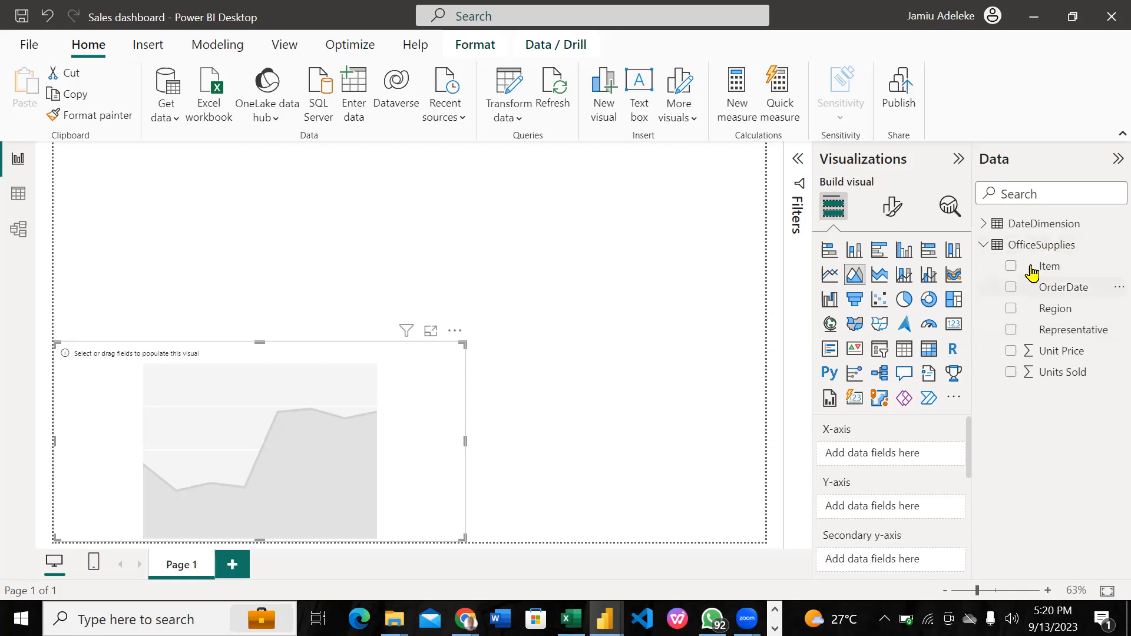
Examine the OfficeSupplies columns in the table view and compare them with the sales visuals in the Practice1 dashboard
left_click(7, 197)
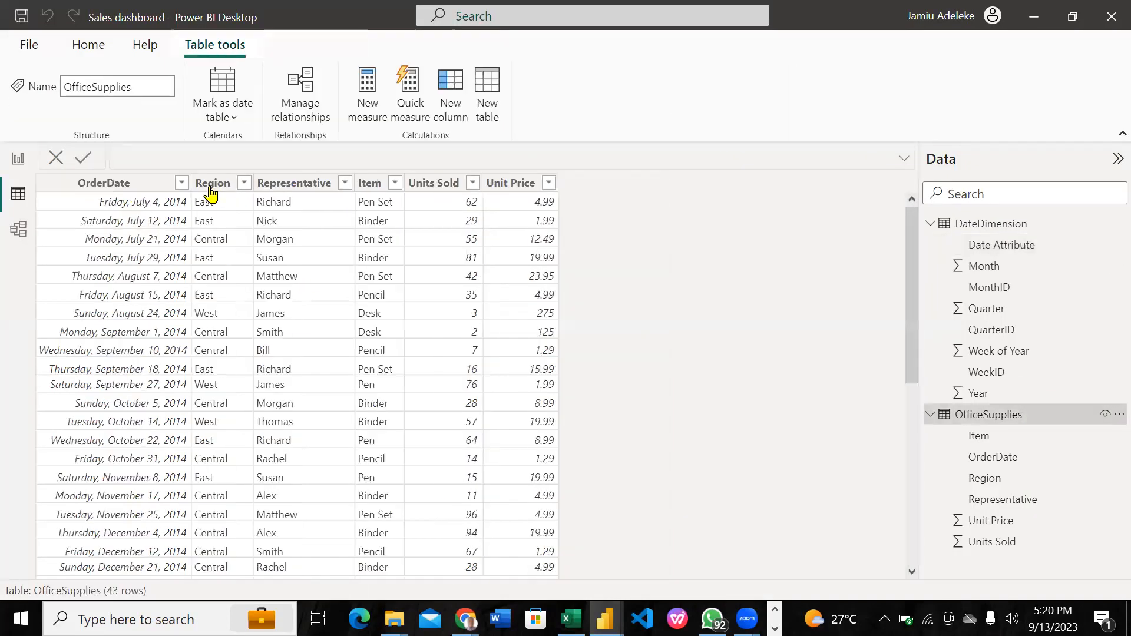
left_click(211, 184)
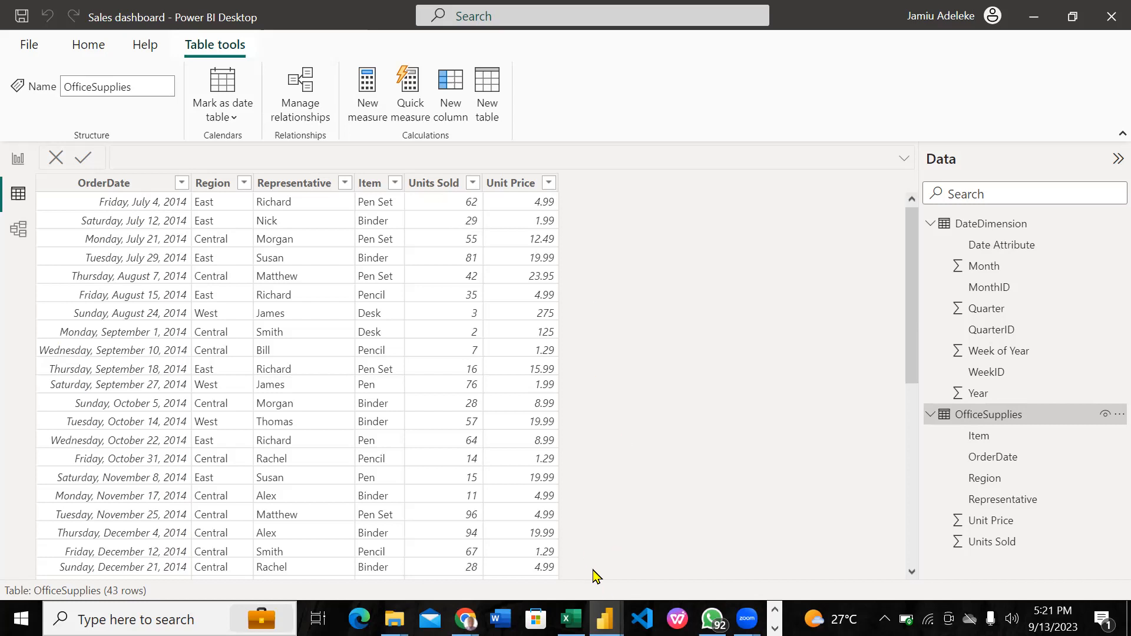
mouse_move(605, 618)
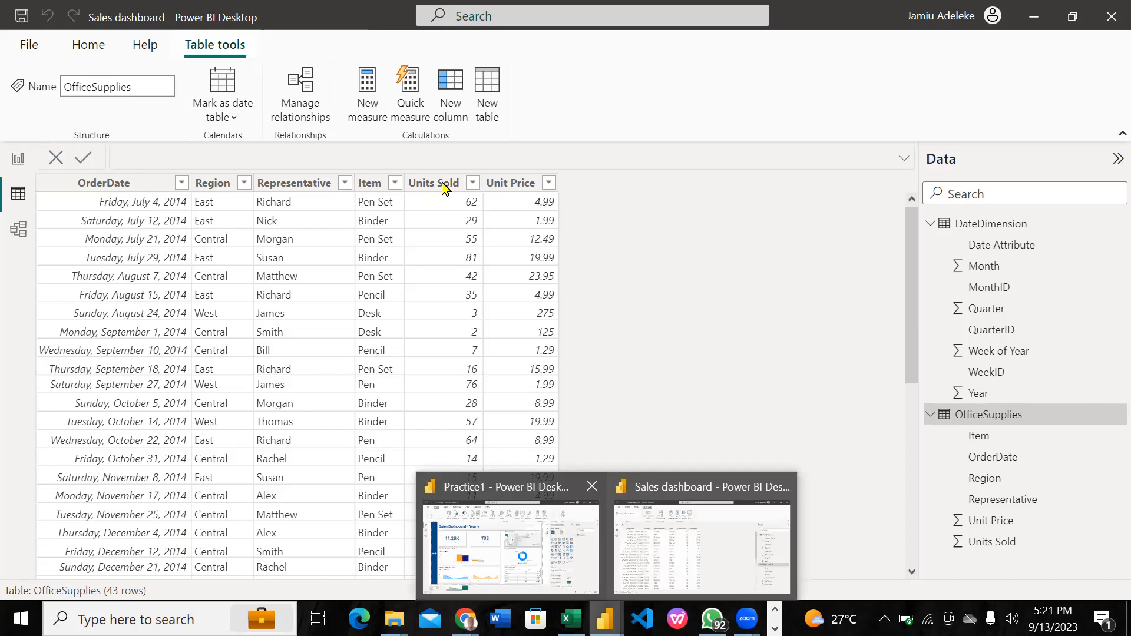
left_click(553, 570)
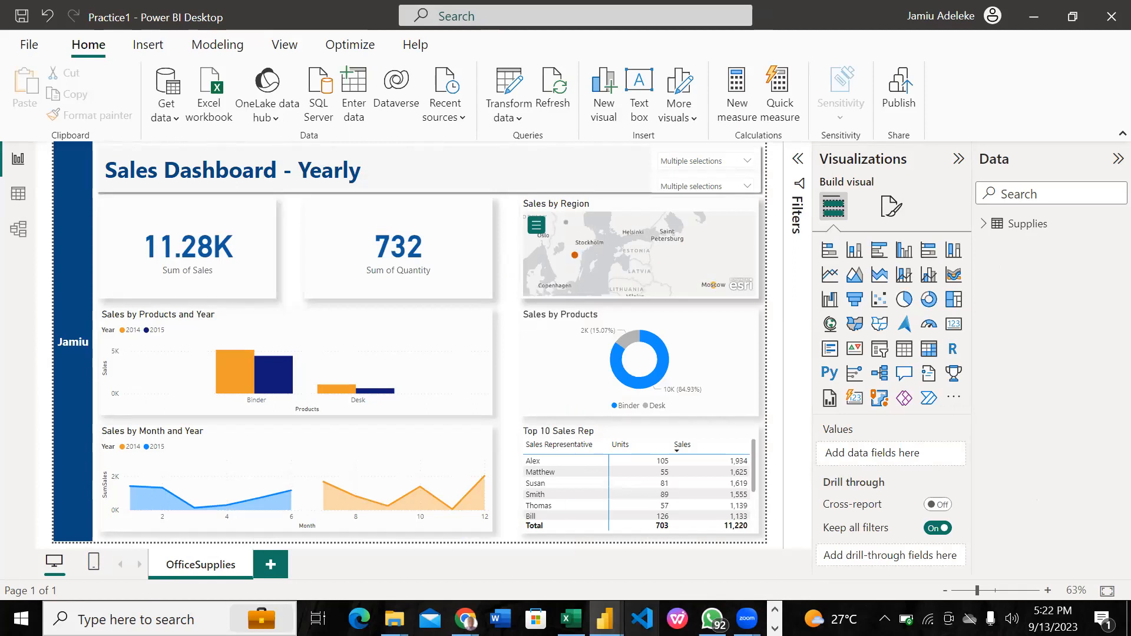
left_click(605, 618)
left_click(624, 582)
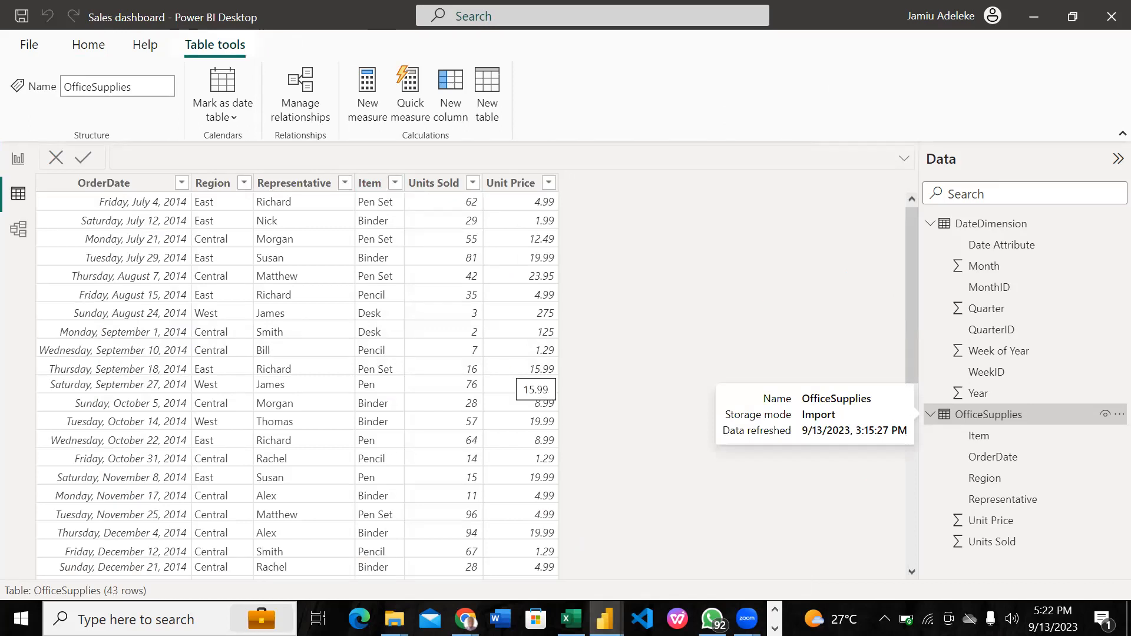
mouse_move(604, 619)
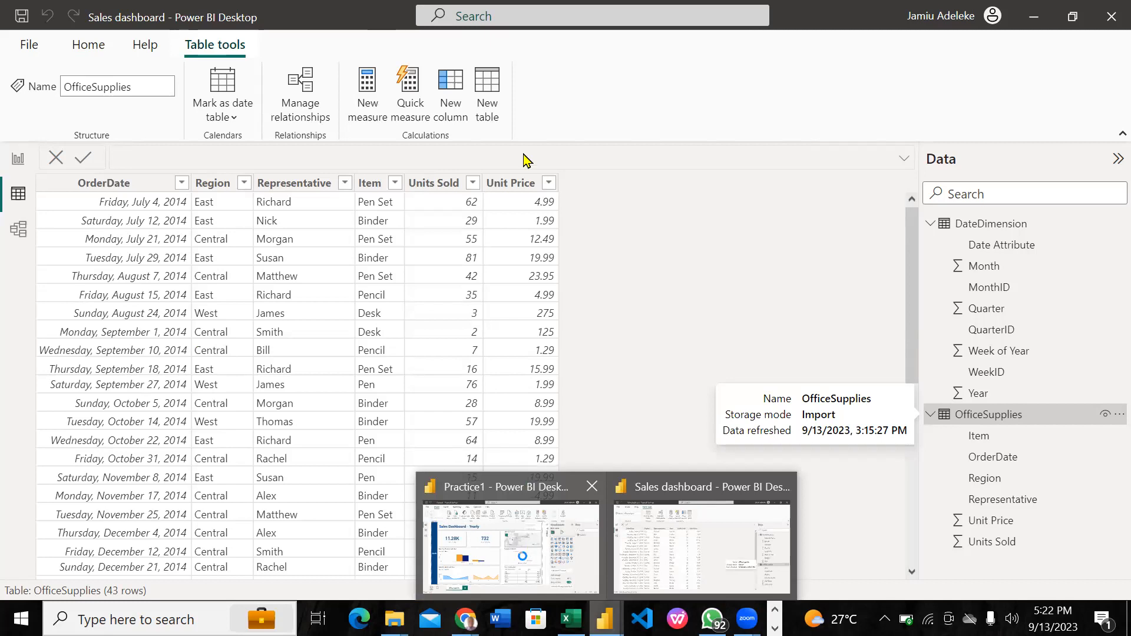
Switch to the Practice1 report and filter its dashboard to the year 2014 with the Year slicer
left_click(468, 188)
left_click(471, 377)
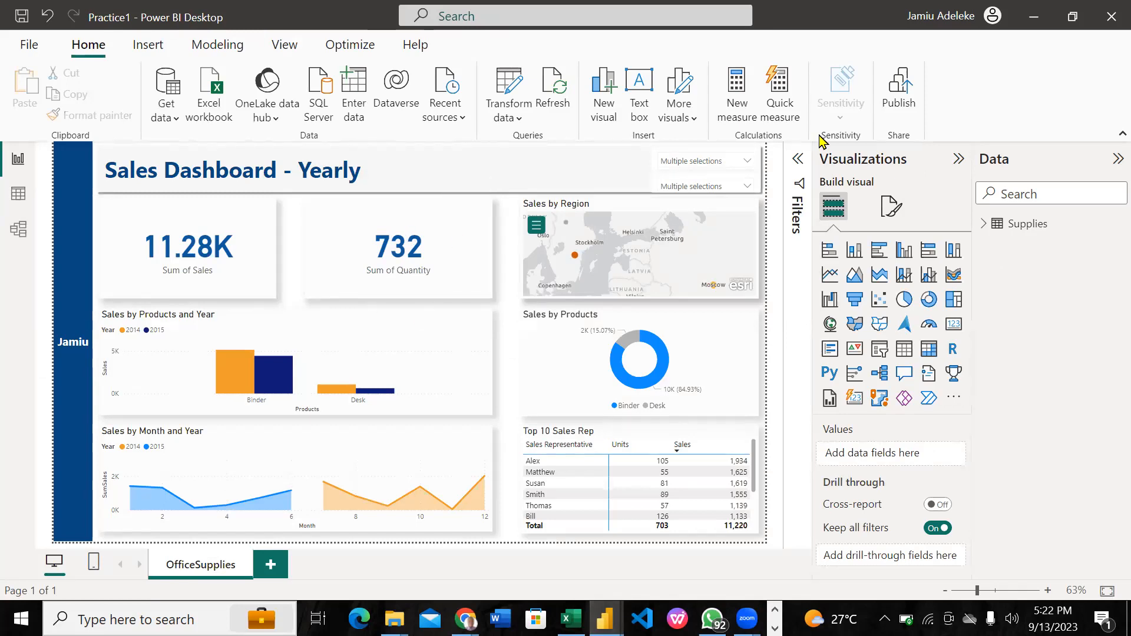
left_click(746, 165)
left_click(746, 163)
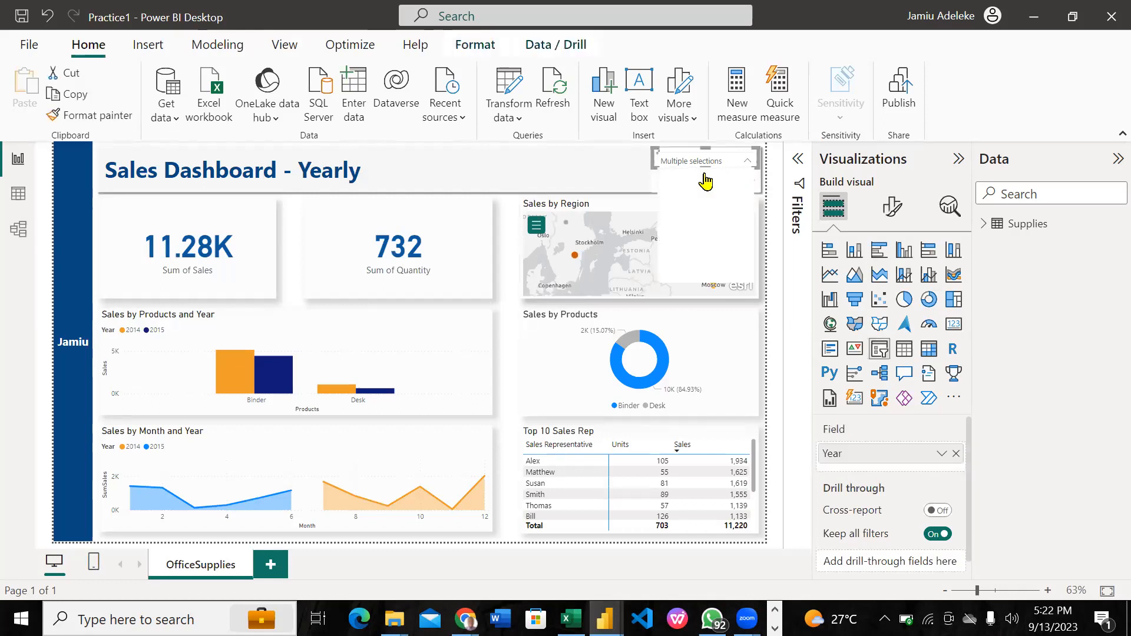
left_click(664, 189)
left_click(526, 173)
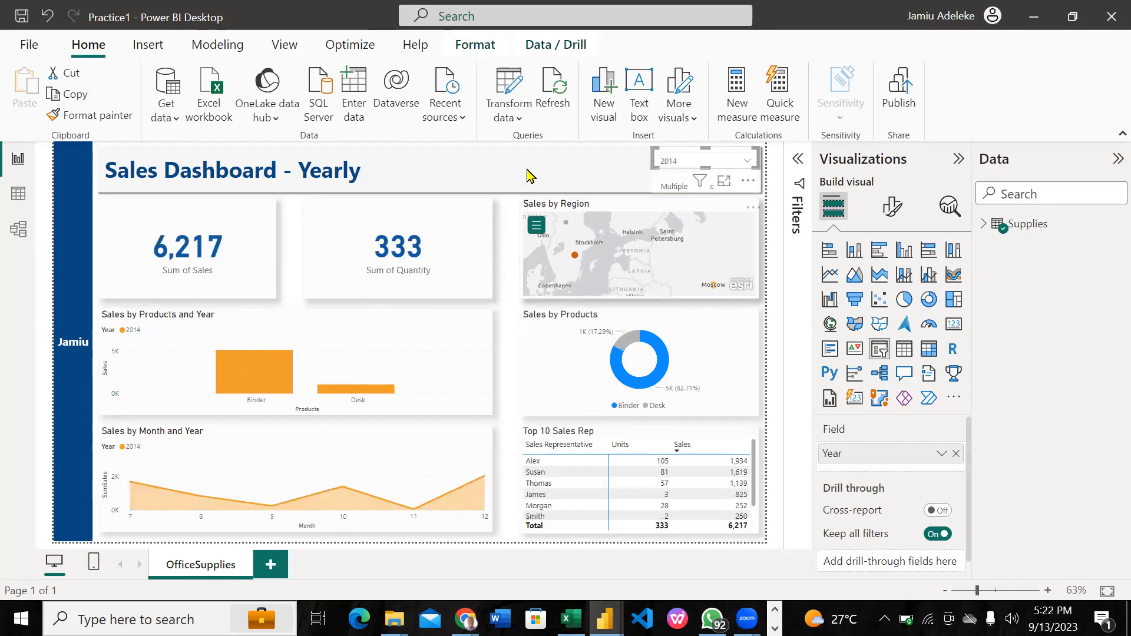
left_click(401, 195)
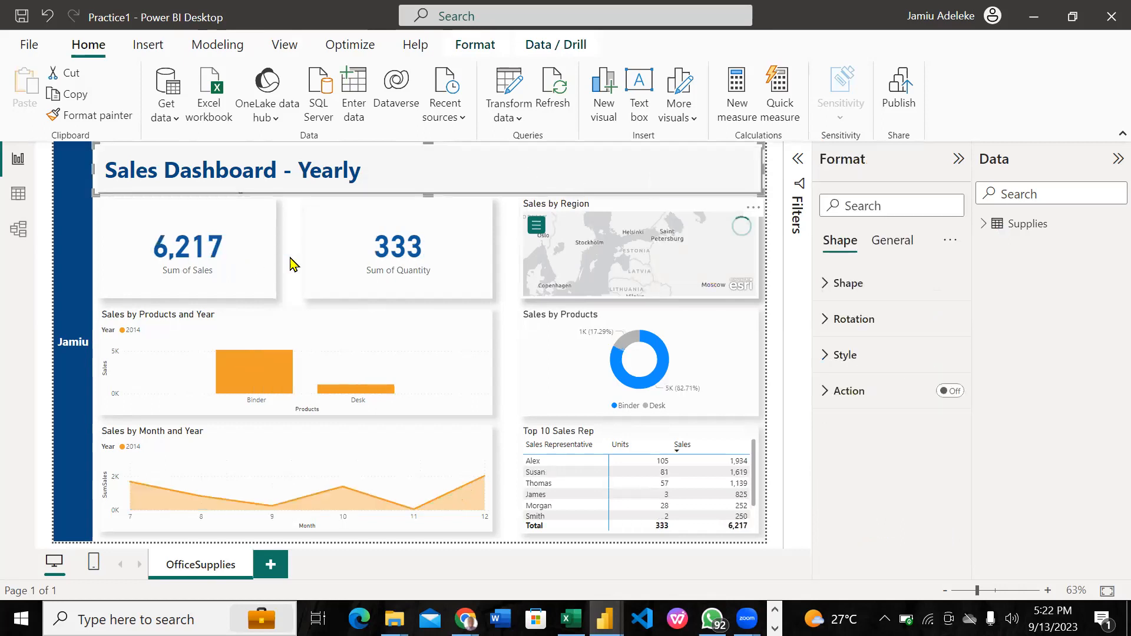
key("Escape")
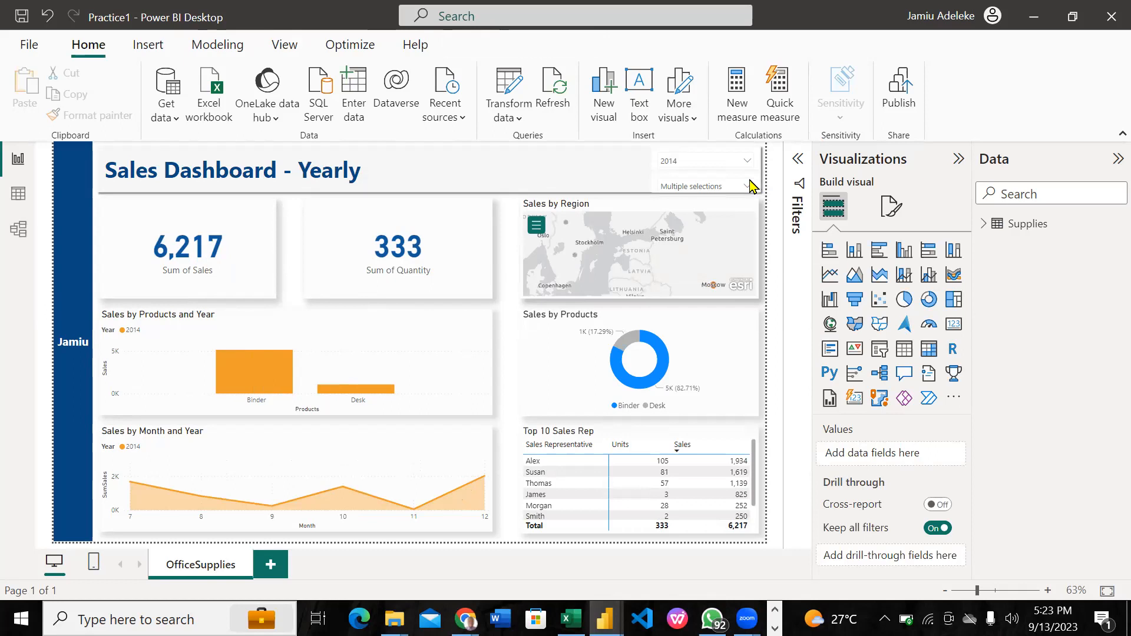
Clear the product selection and the year selection in the Practice1 dashboard's slicers so both are set to All
left_click(695, 186)
left_click(667, 214)
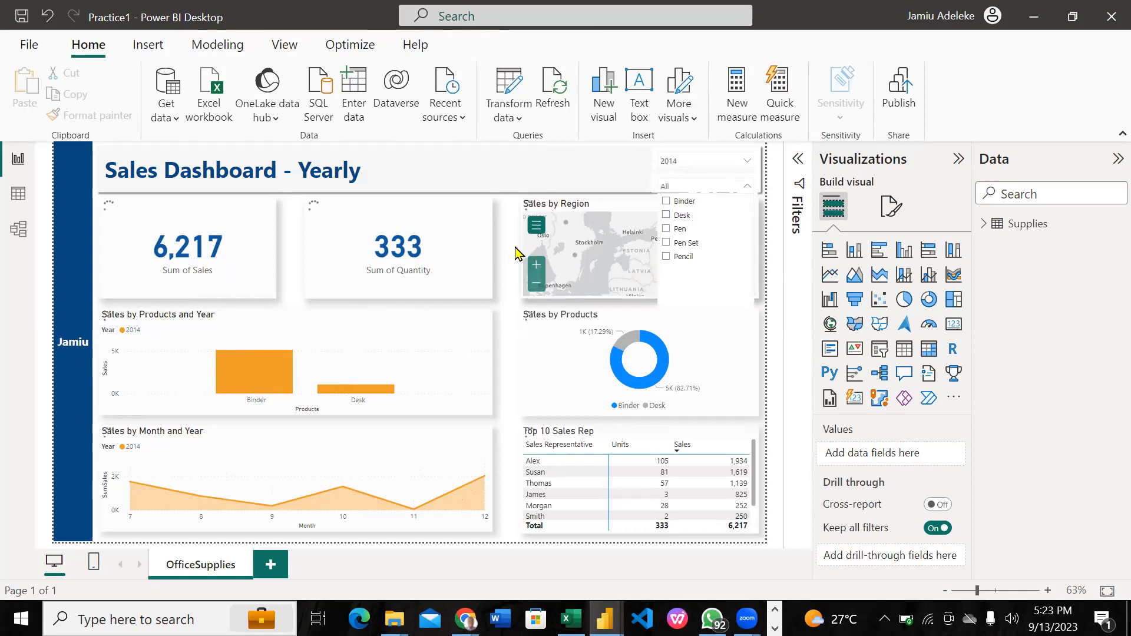
left_click(515, 253)
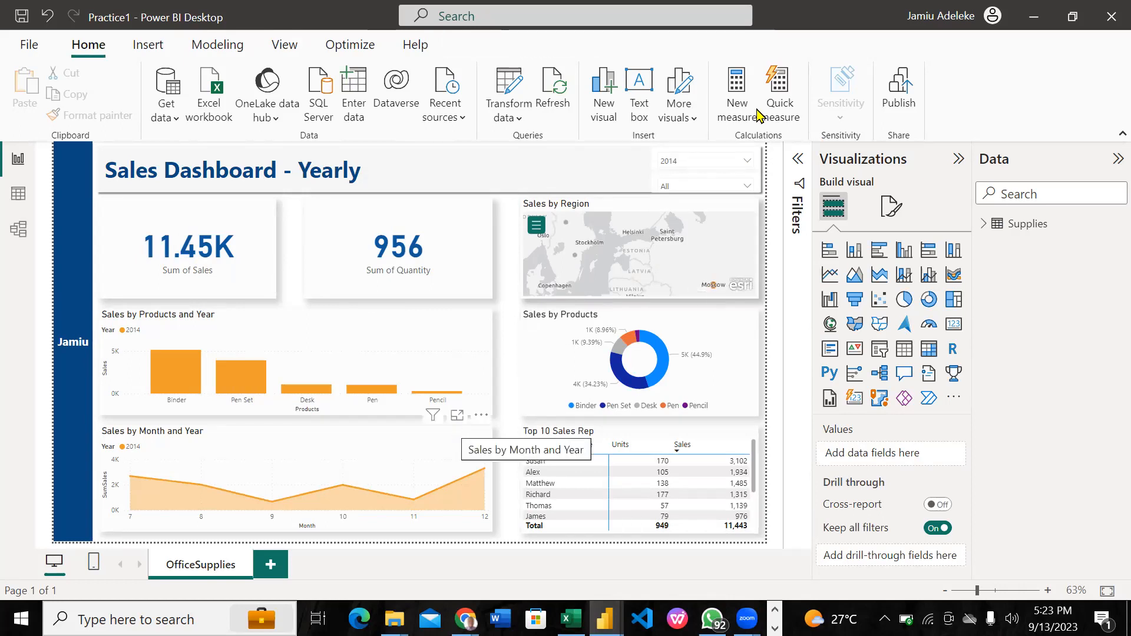
left_click(741, 161)
left_click(680, 177)
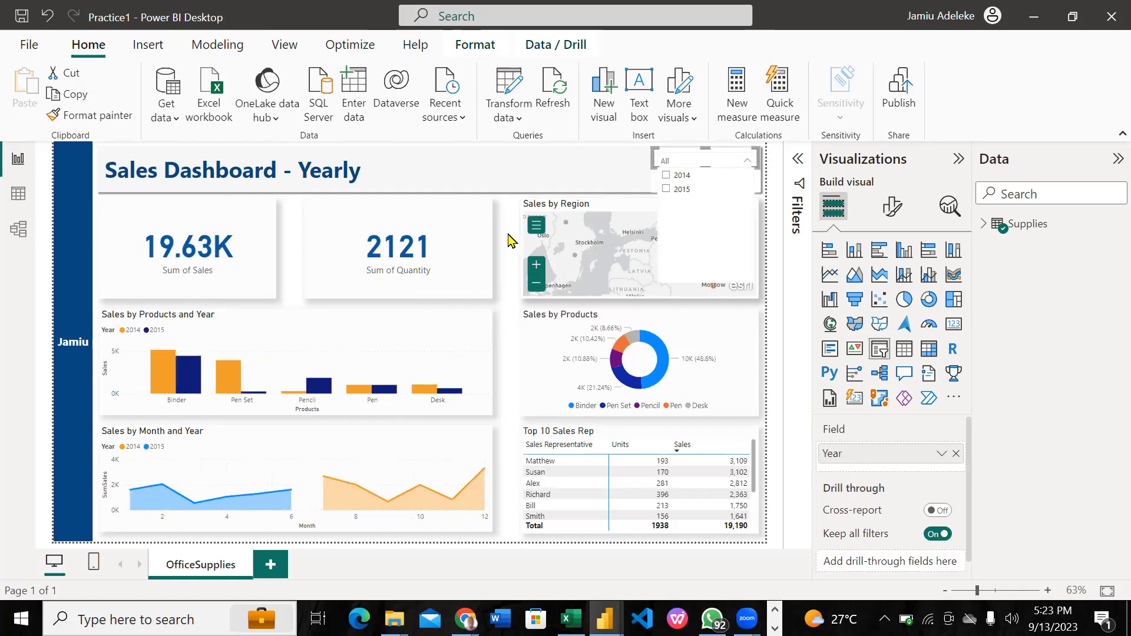
left_click(507, 271)
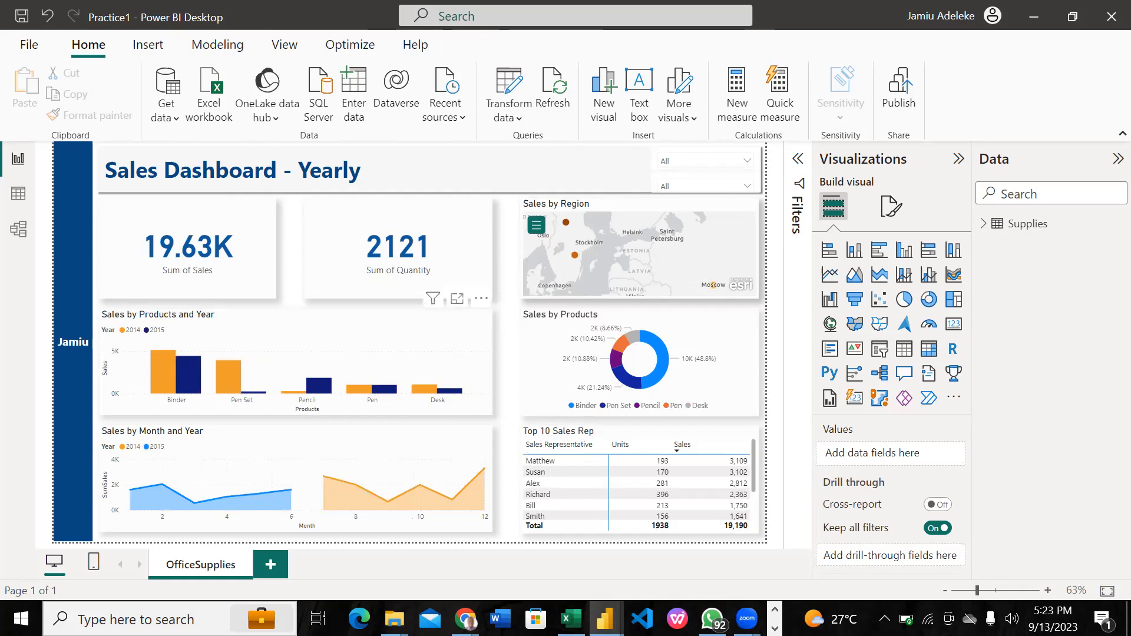
In the Sales dashboard report view, add Unit Price and Units Sold to the area chart's Y-axis and OrderDate to its X-axis
mouse_move(607, 616)
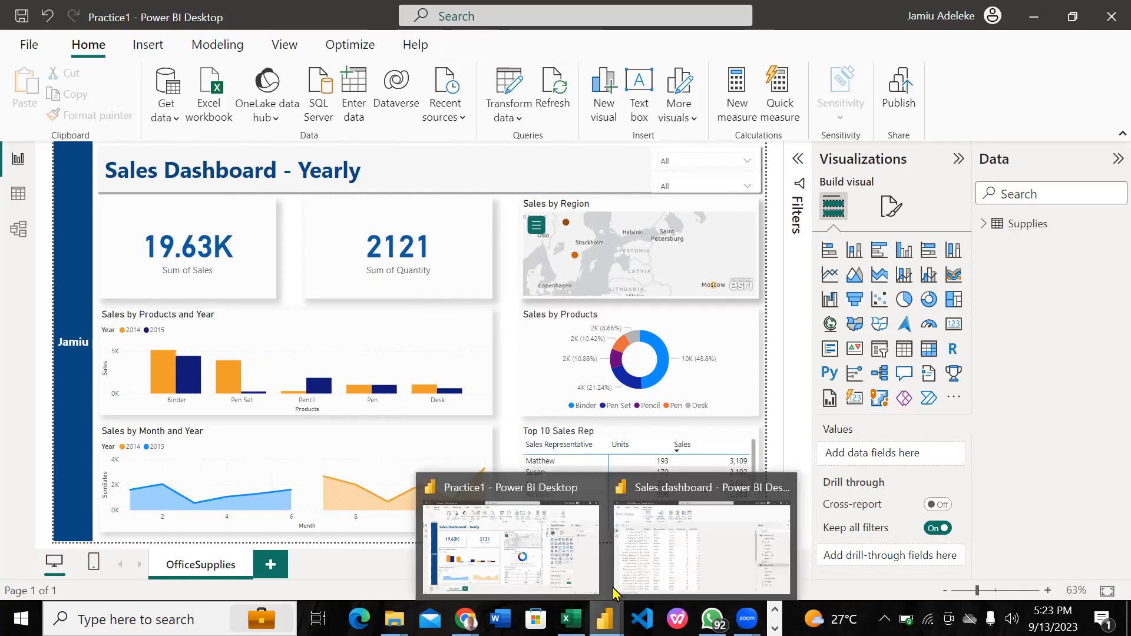
left_click(651, 554)
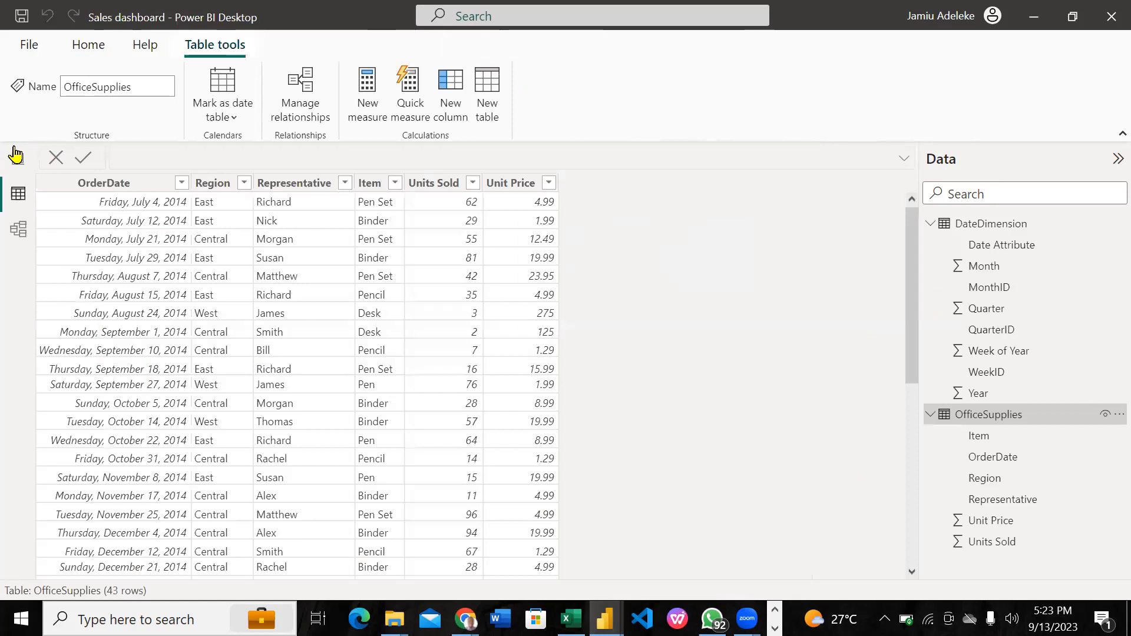
left_click(16, 155)
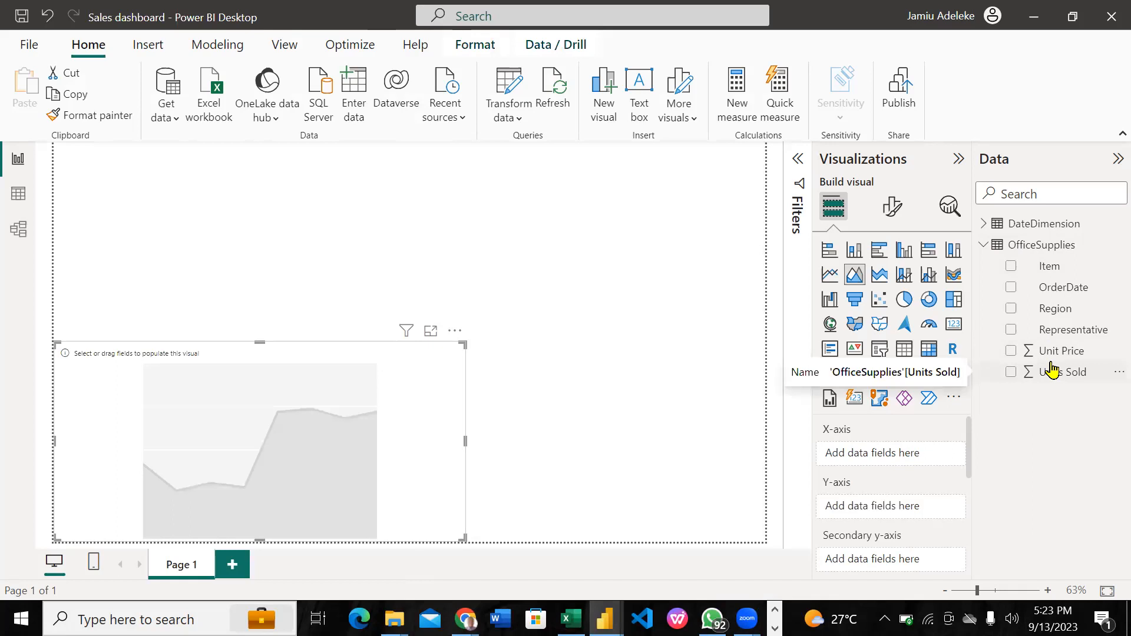
left_click(1010, 351)
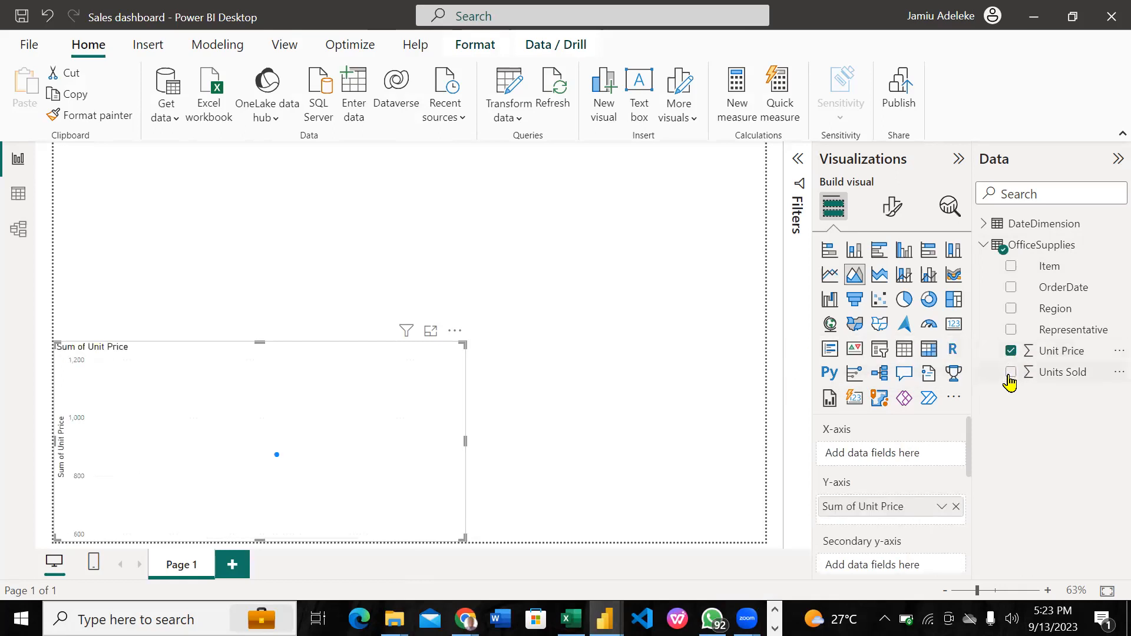
left_click(1011, 373)
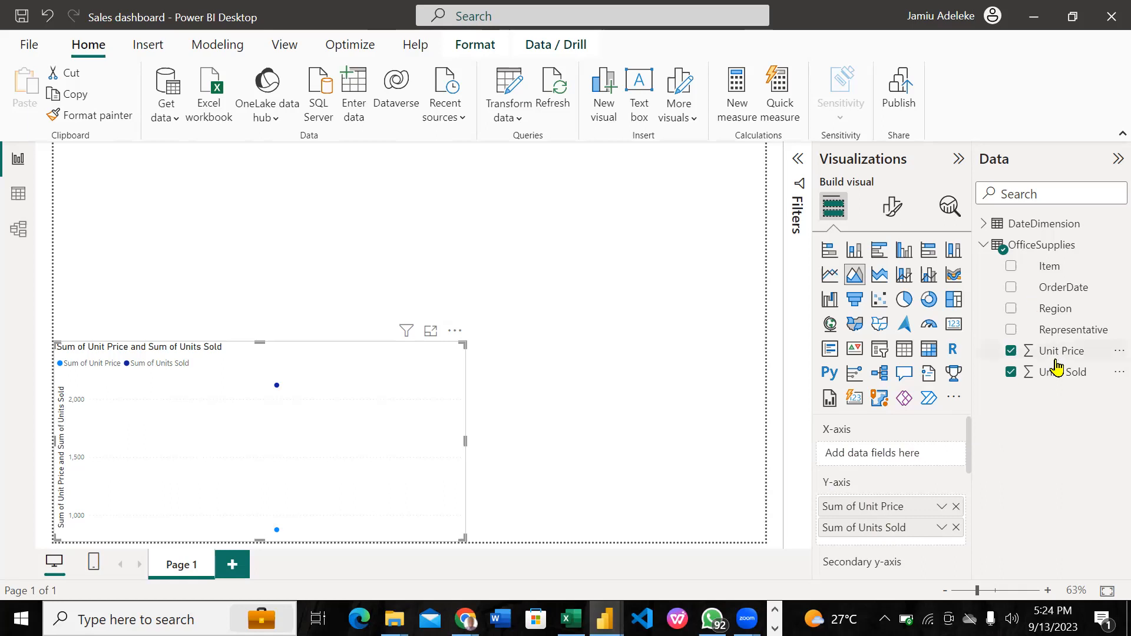
left_click(1009, 288)
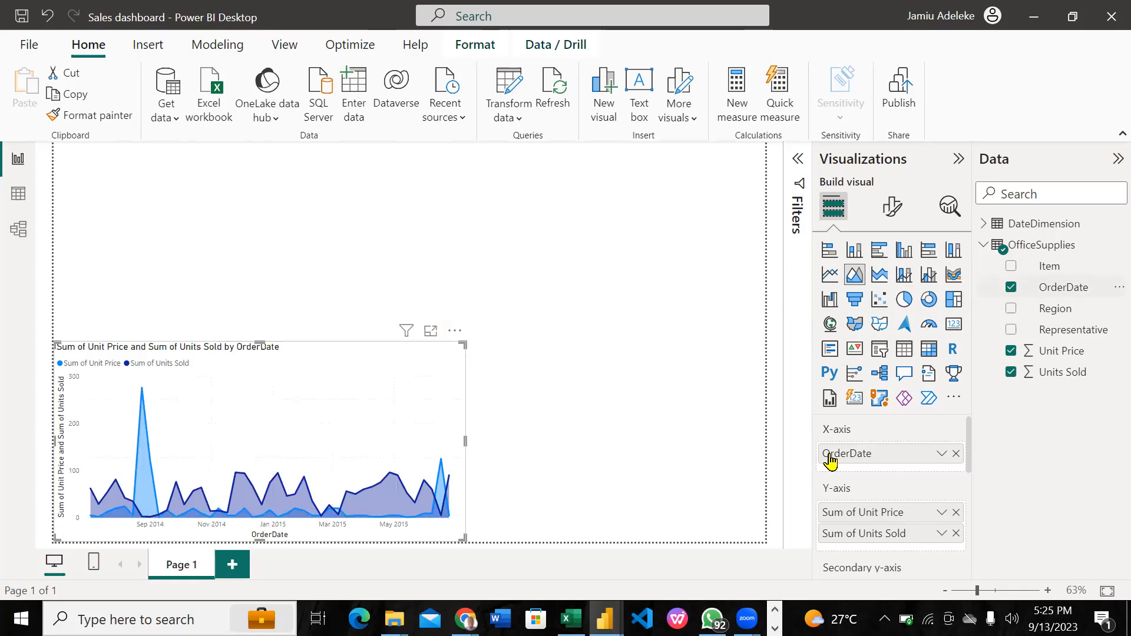
Remove OrderDate from the area chart's X-axis, add it back, and check the values plotted for individual dates
left_click(955, 454)
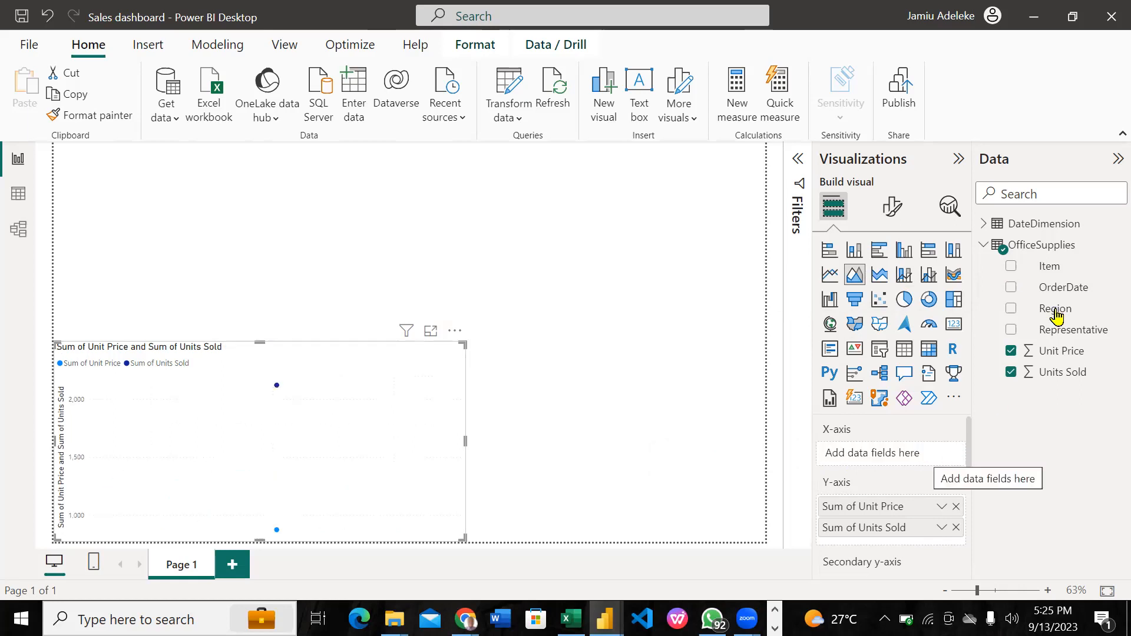
left_click_drag(1057, 287, 898, 454)
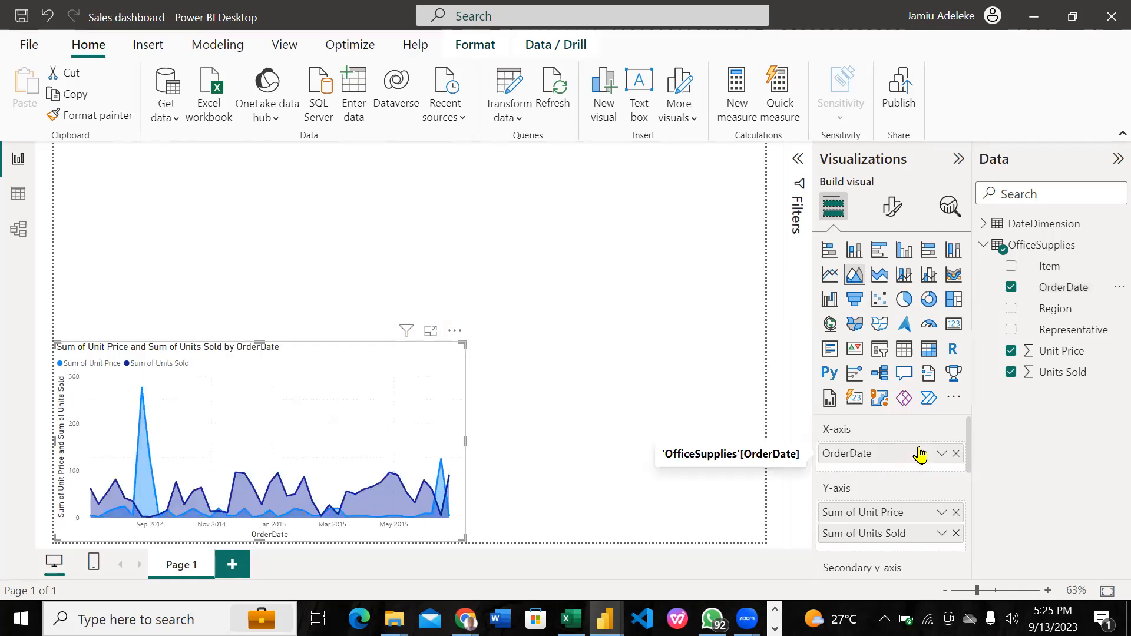
left_click(1048, 288)
left_click_drag(1047, 288, 347, 390)
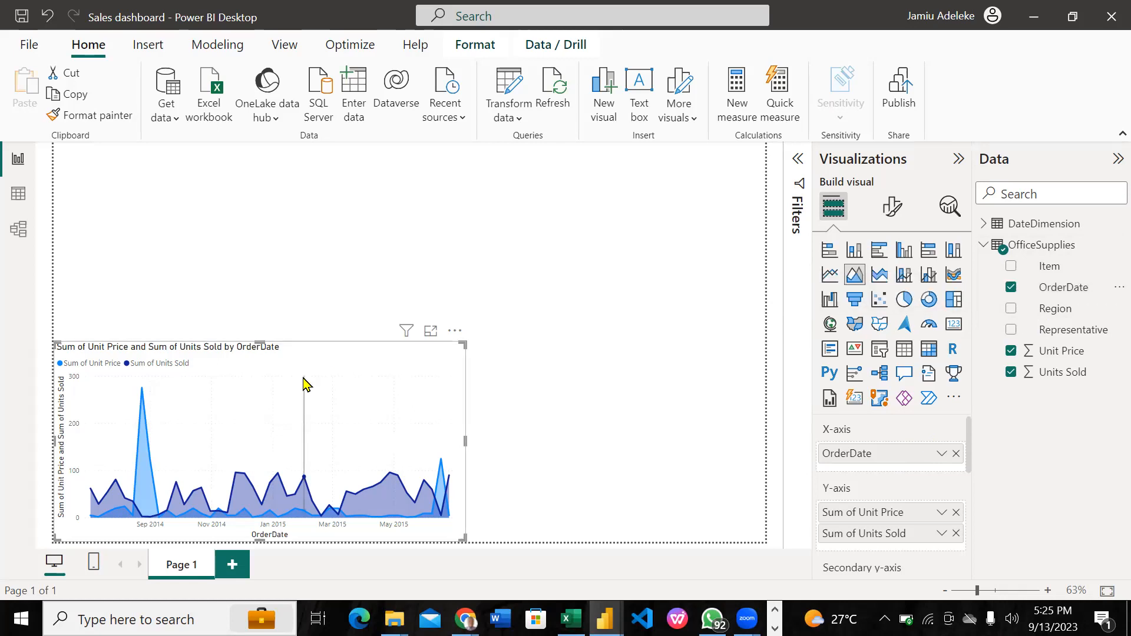
mouse_move(307, 396)
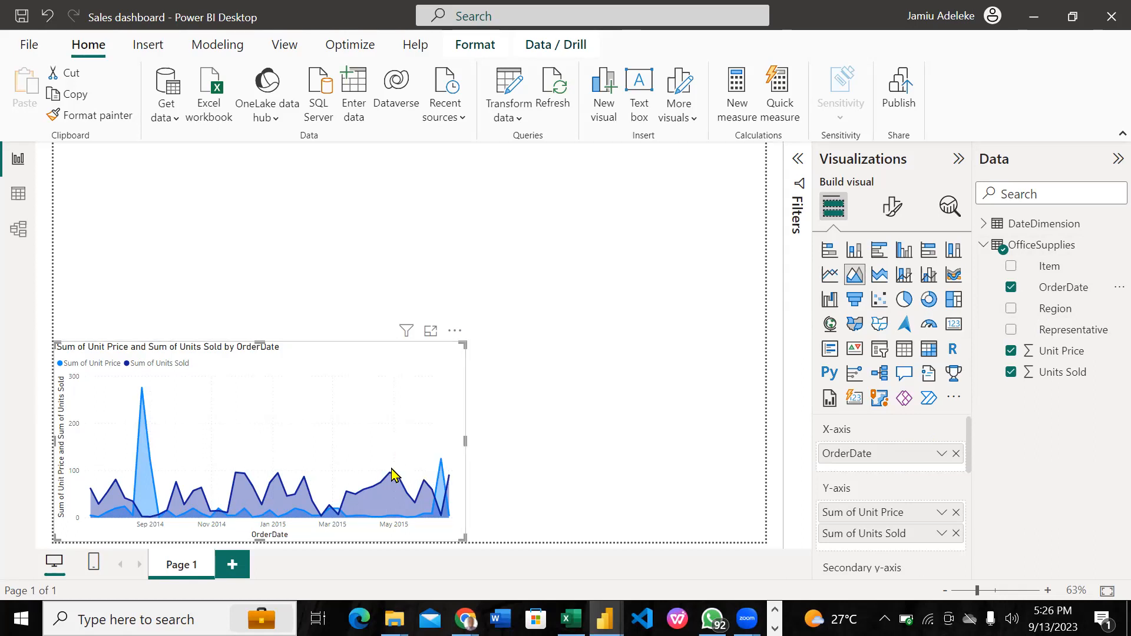
mouse_move(392, 471)
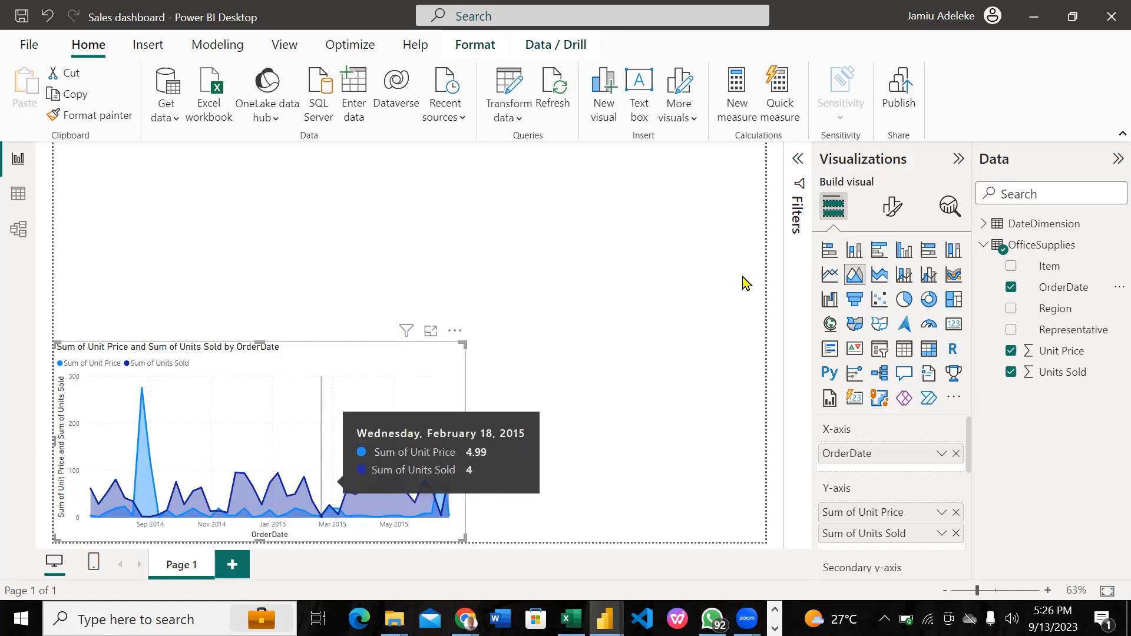
Add an empty line chart above the area chart with nothing selected, and delete it again
left_click(671, 261)
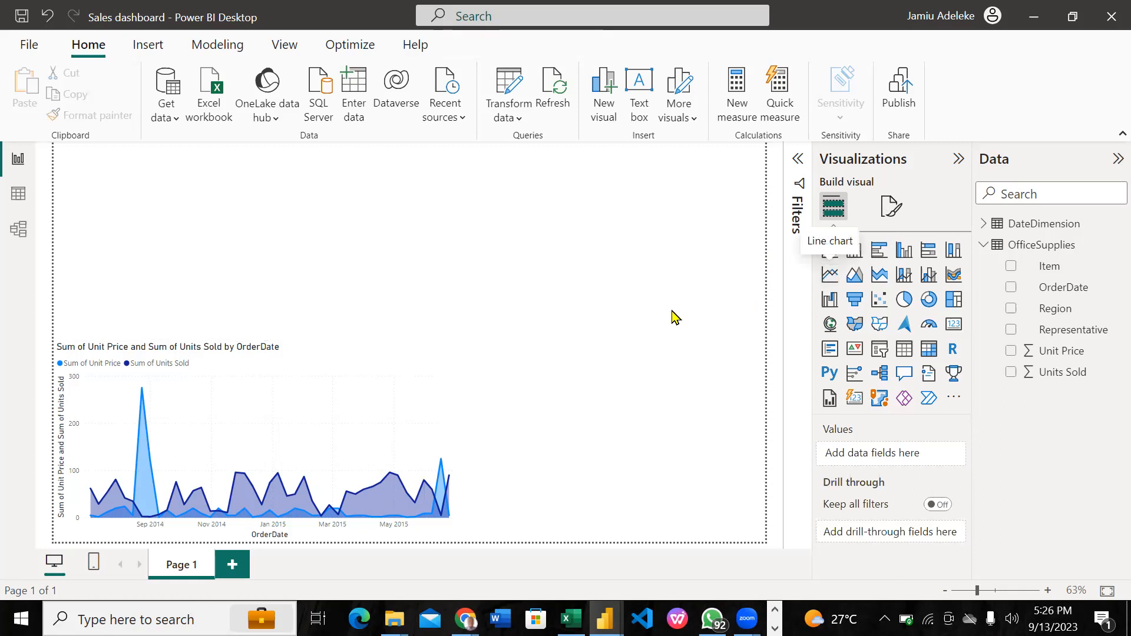
left_click(485, 189)
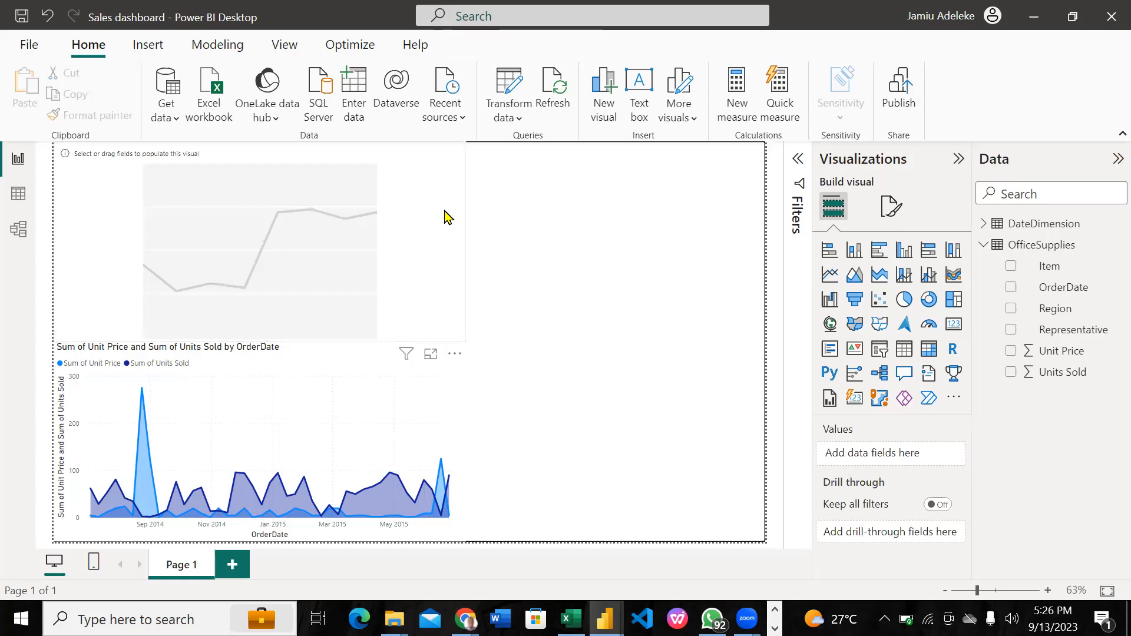
left_click(446, 217)
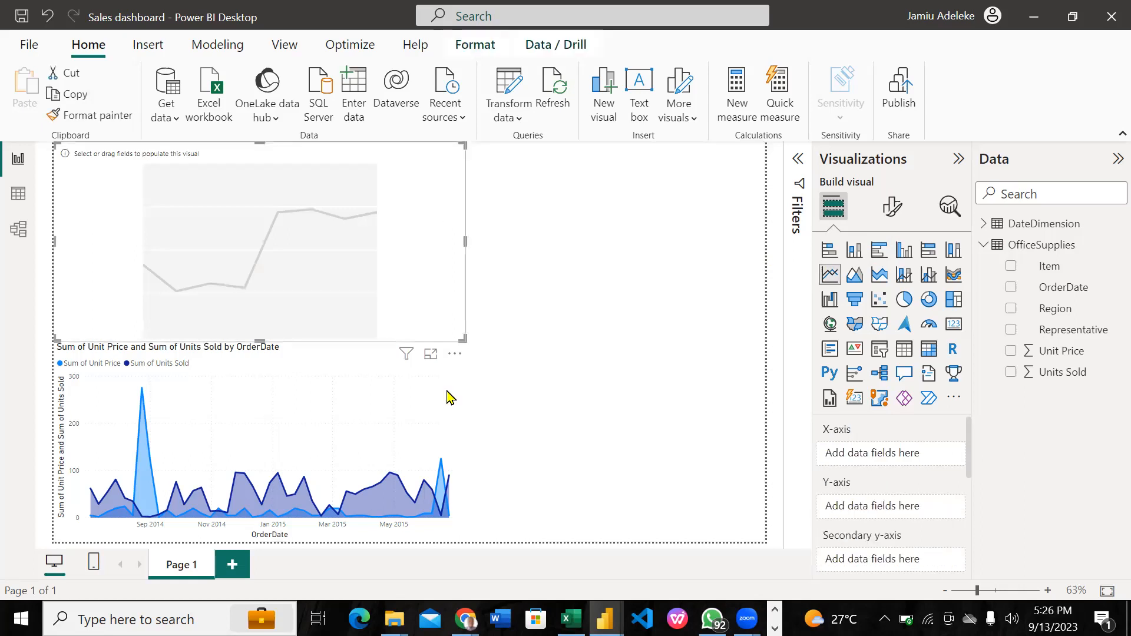
key("Delete")
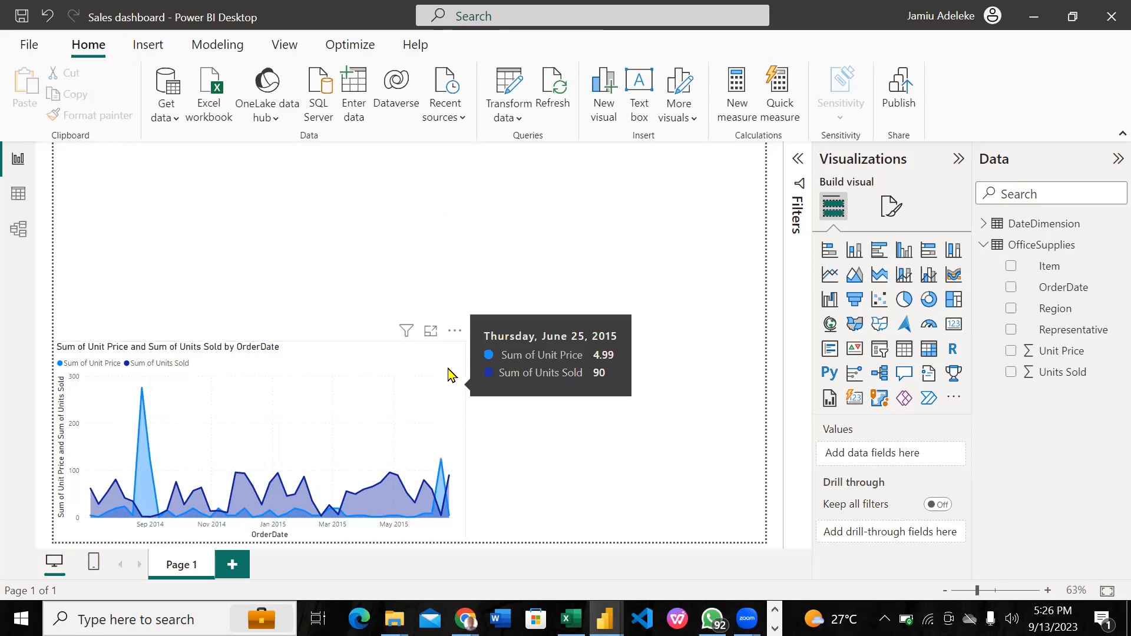
Preview the area chart as a line chart and a pie chart, and change it back to an area chart
left_click(433, 377)
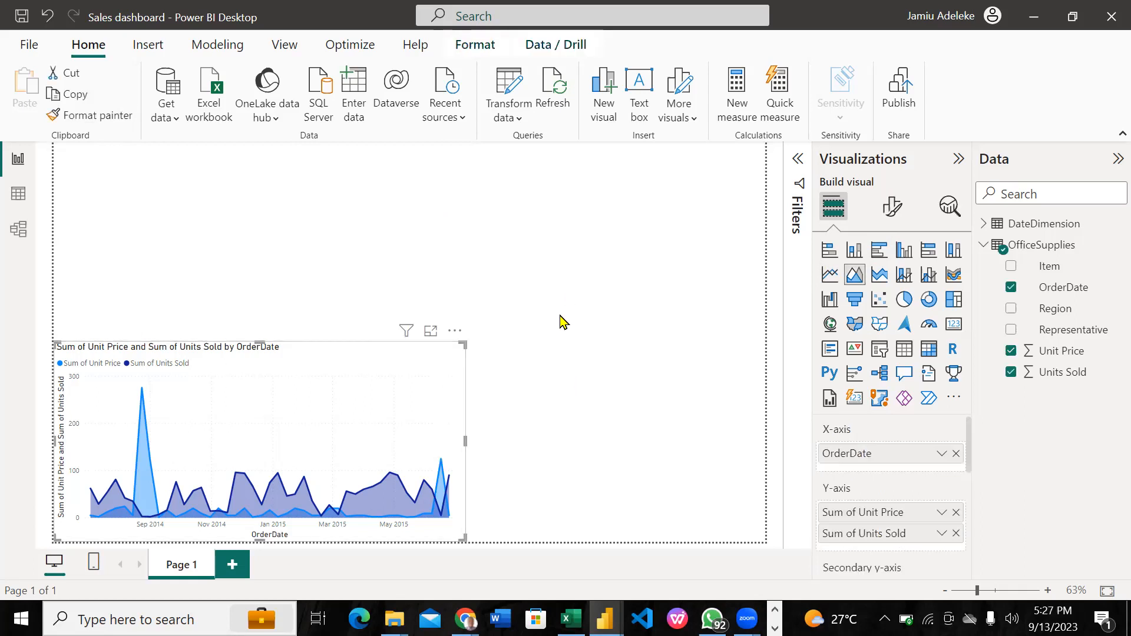
left_click(595, 259)
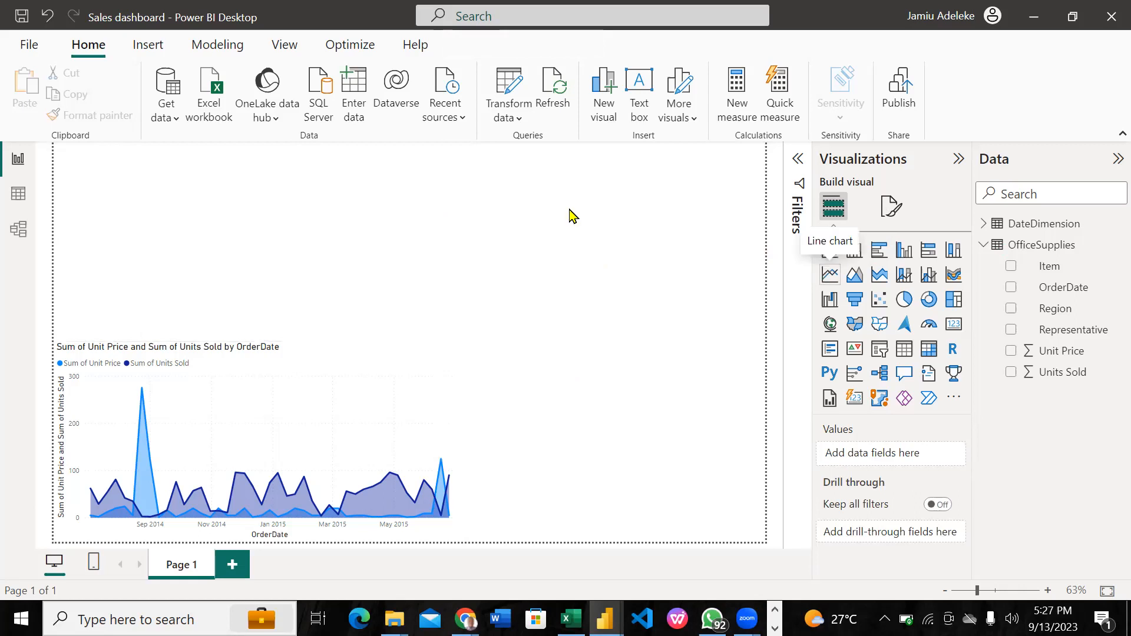
left_click(438, 358)
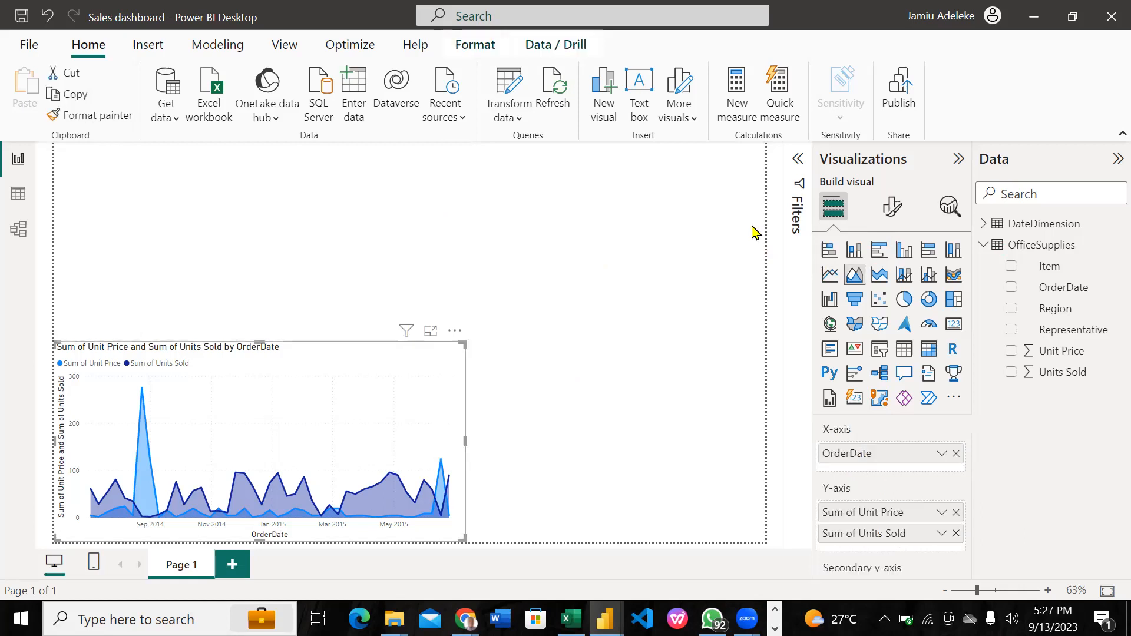
left_click(837, 285)
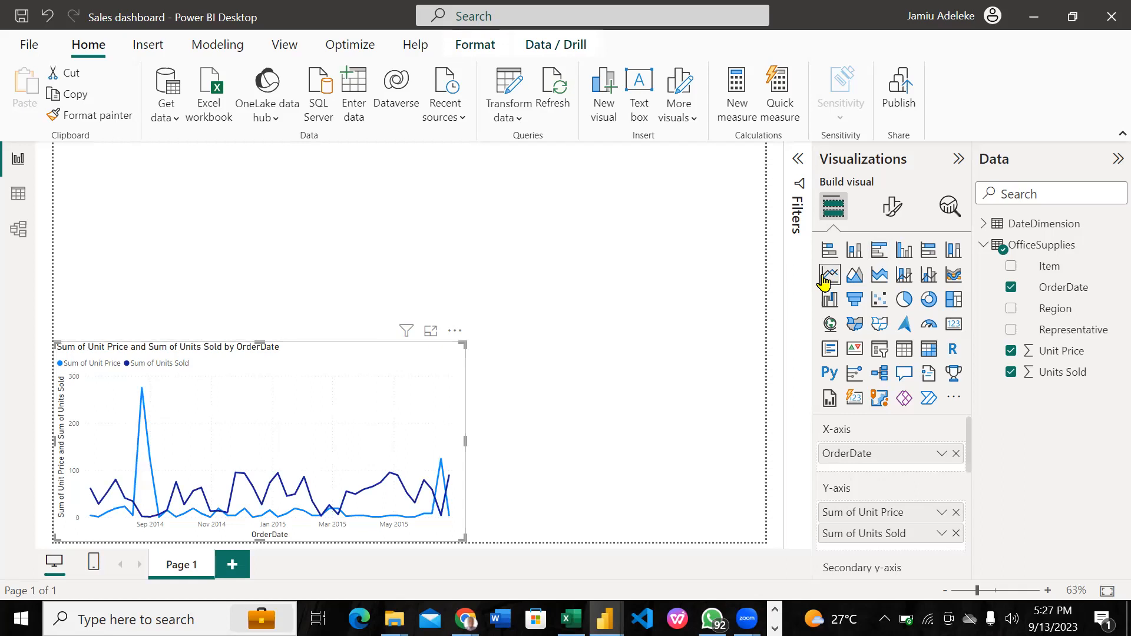
left_click(904, 301)
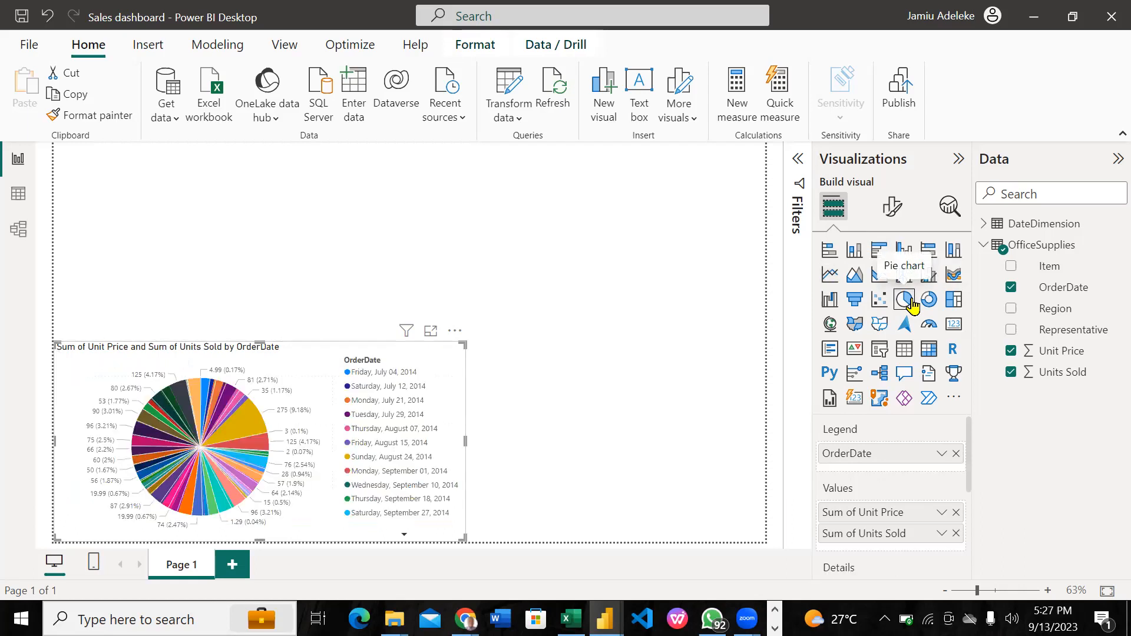
left_click(852, 280)
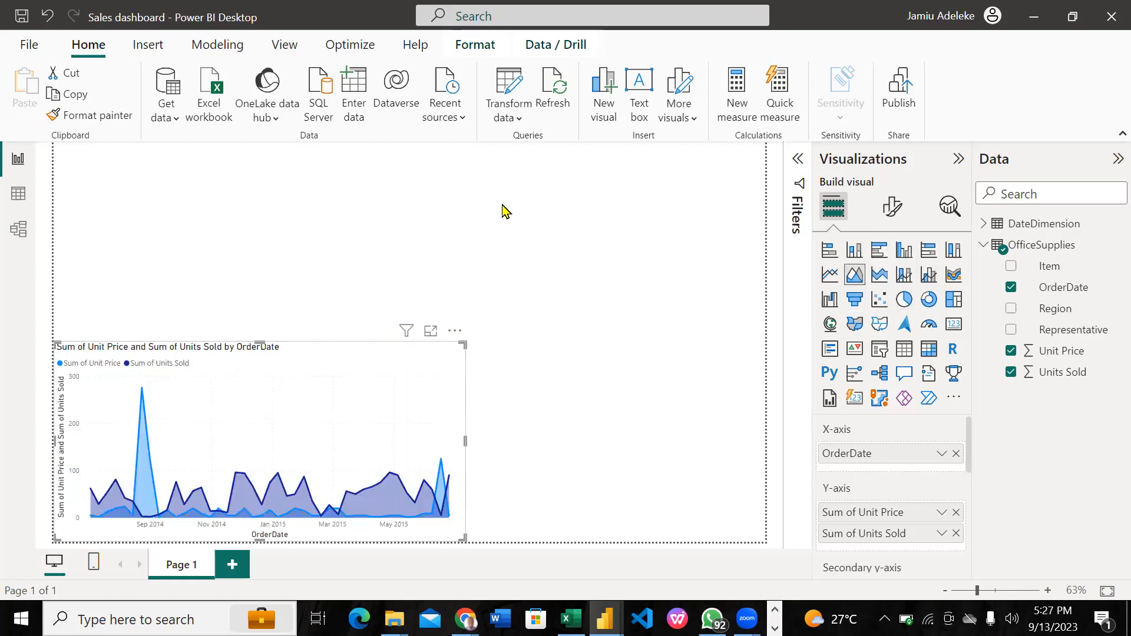
Build a line chart of Unit Price and Units Sold by OrderDate for comparison with the area chart, and delete it
left_click(829, 275)
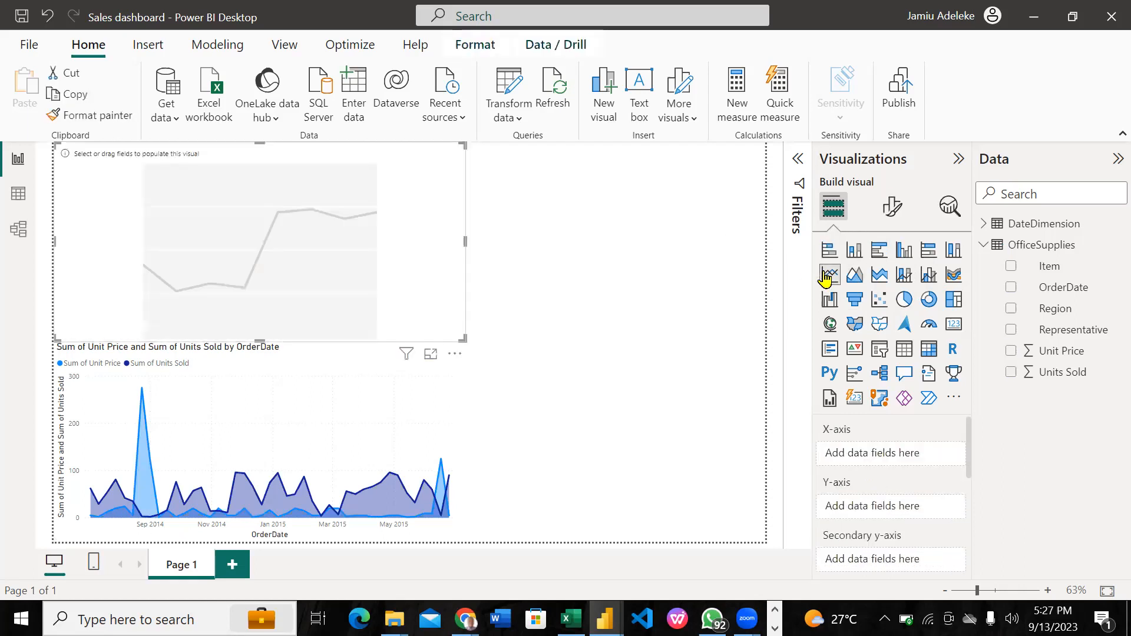
left_click(1011, 288)
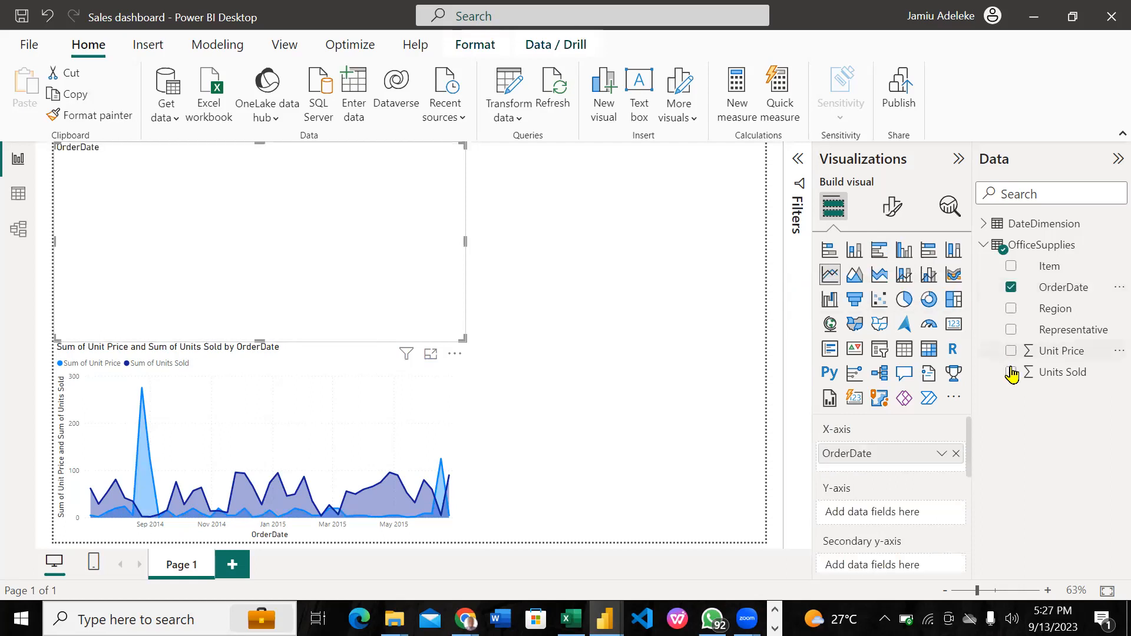
left_click(1010, 351)
left_click(1010, 373)
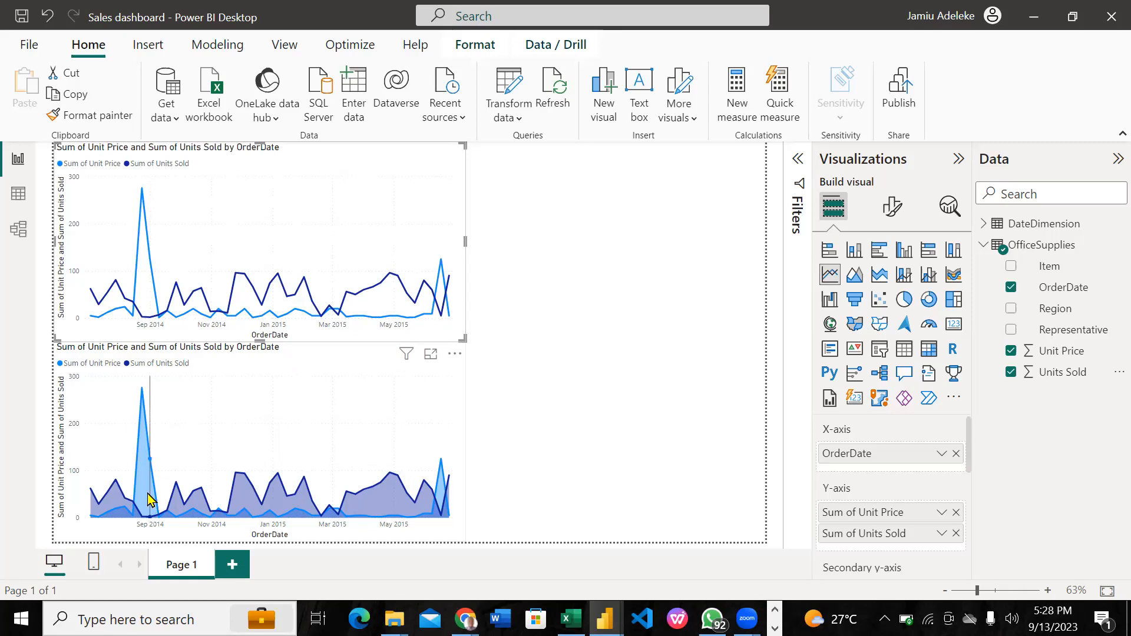
mouse_move(147, 466)
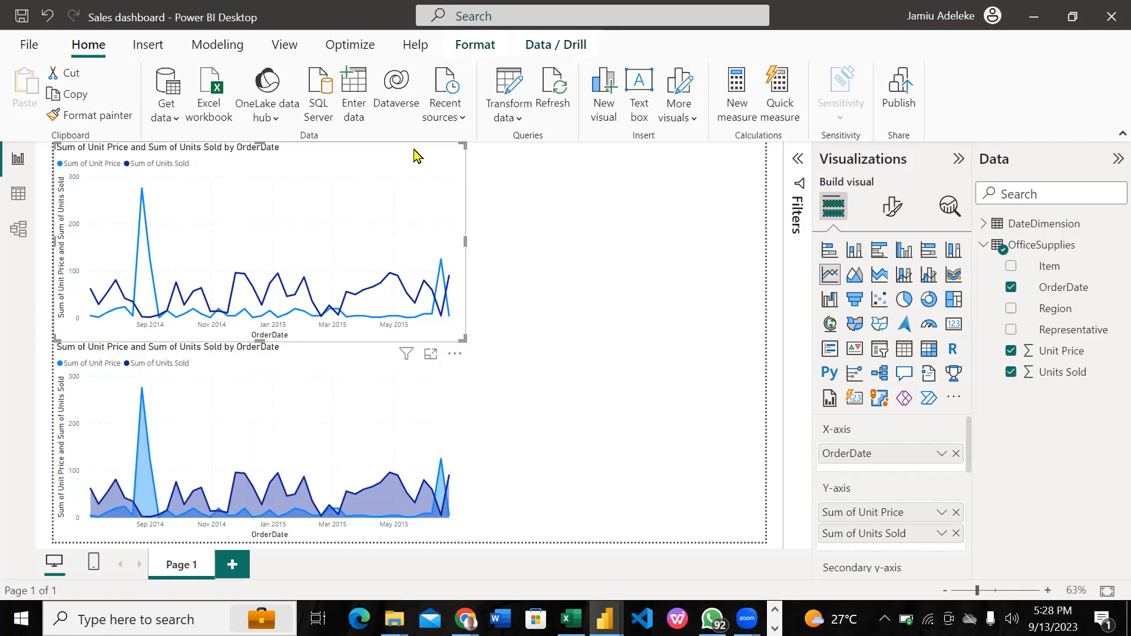
key("Delete")
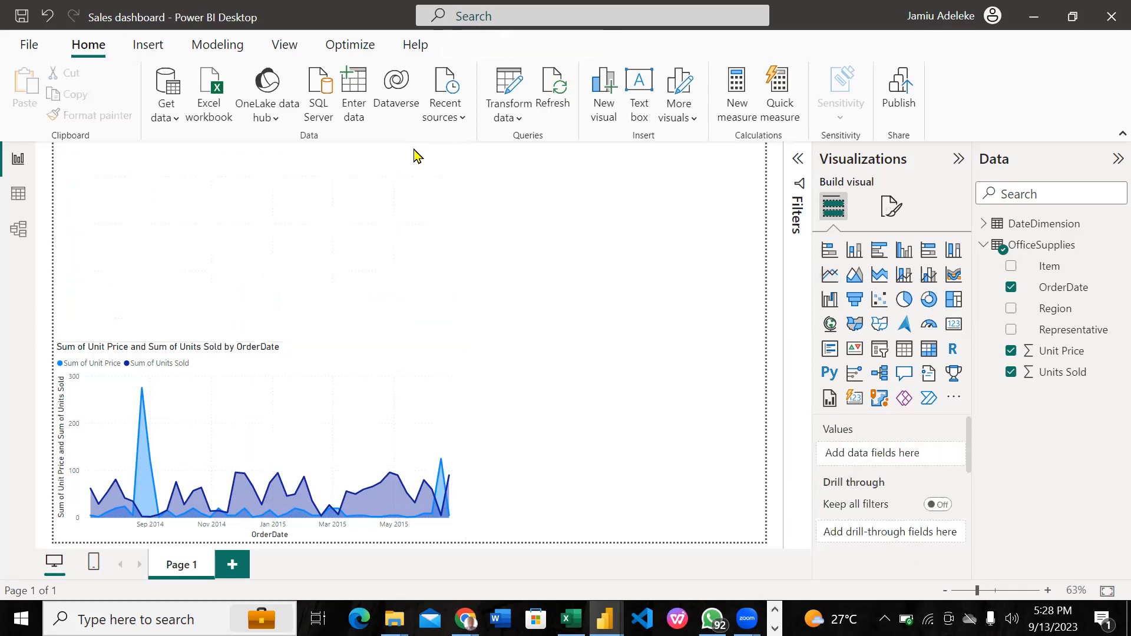
Select the area chart and inspect its unit price and units sold values along the order dates
left_click(364, 361)
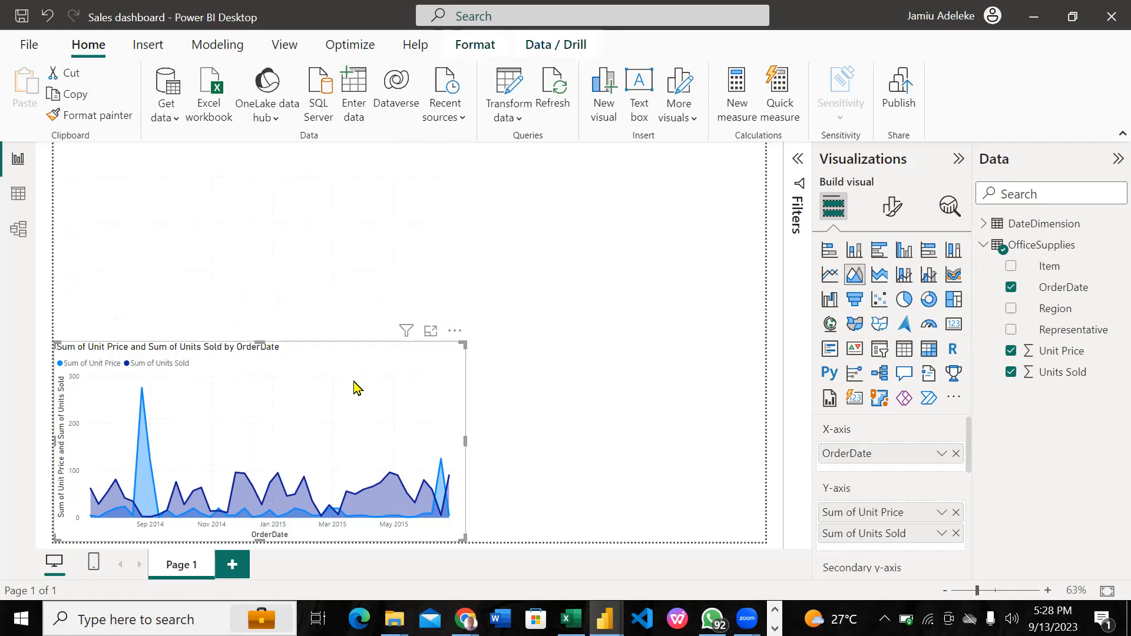
mouse_move(356, 380)
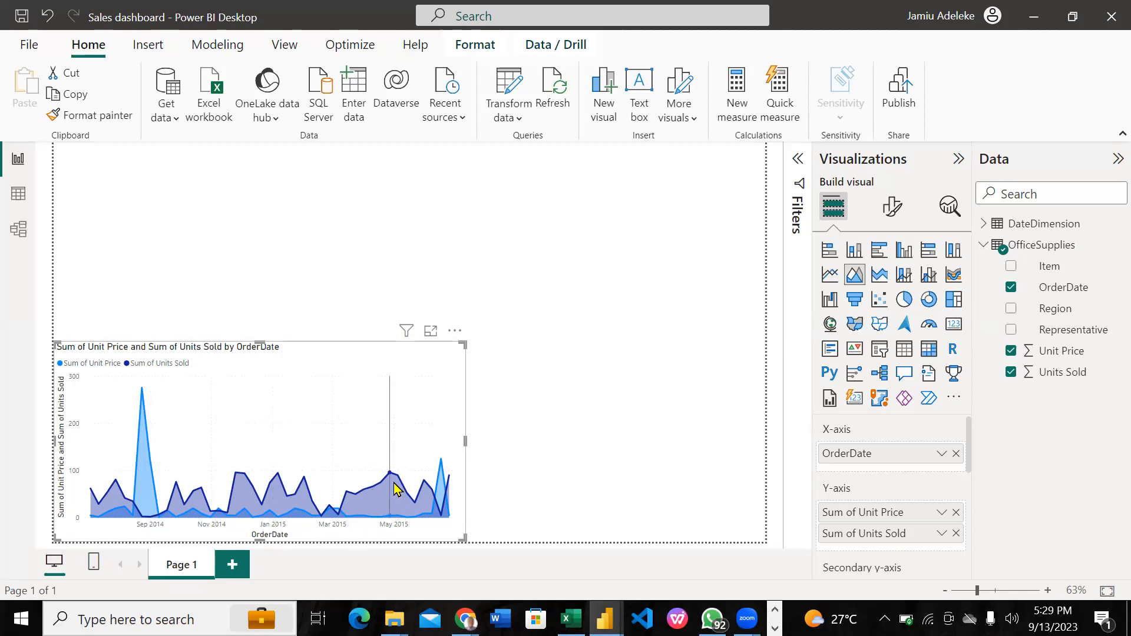
mouse_move(394, 488)
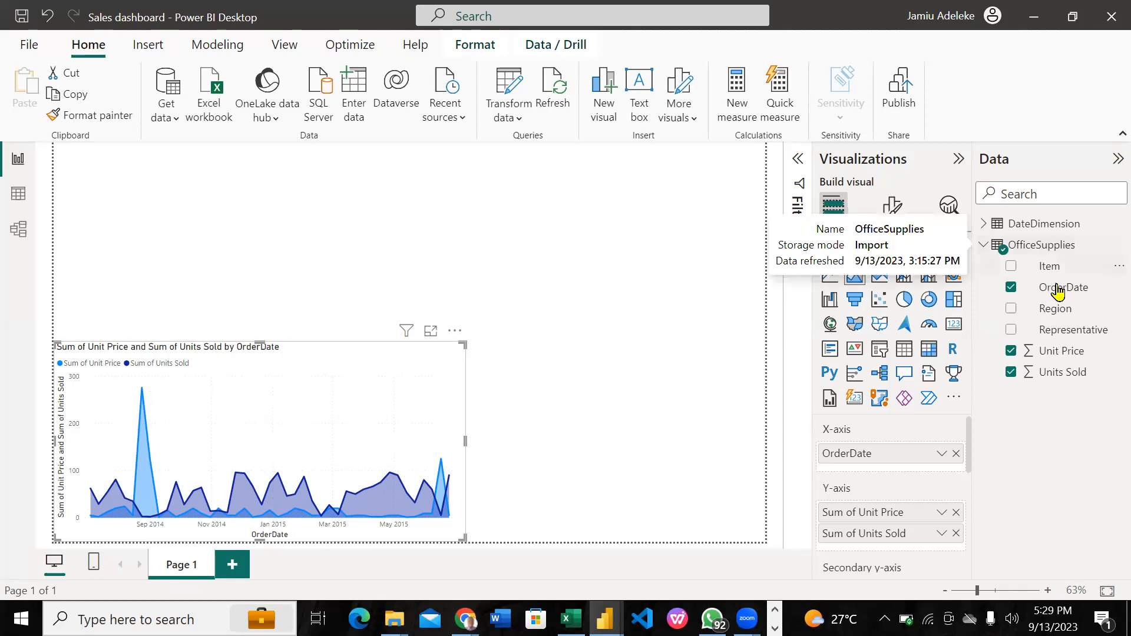
Examine the OfficeSupplies rows and the Quarter, Month and Week of Year columns of DateDimension in table view
left_click(21, 197)
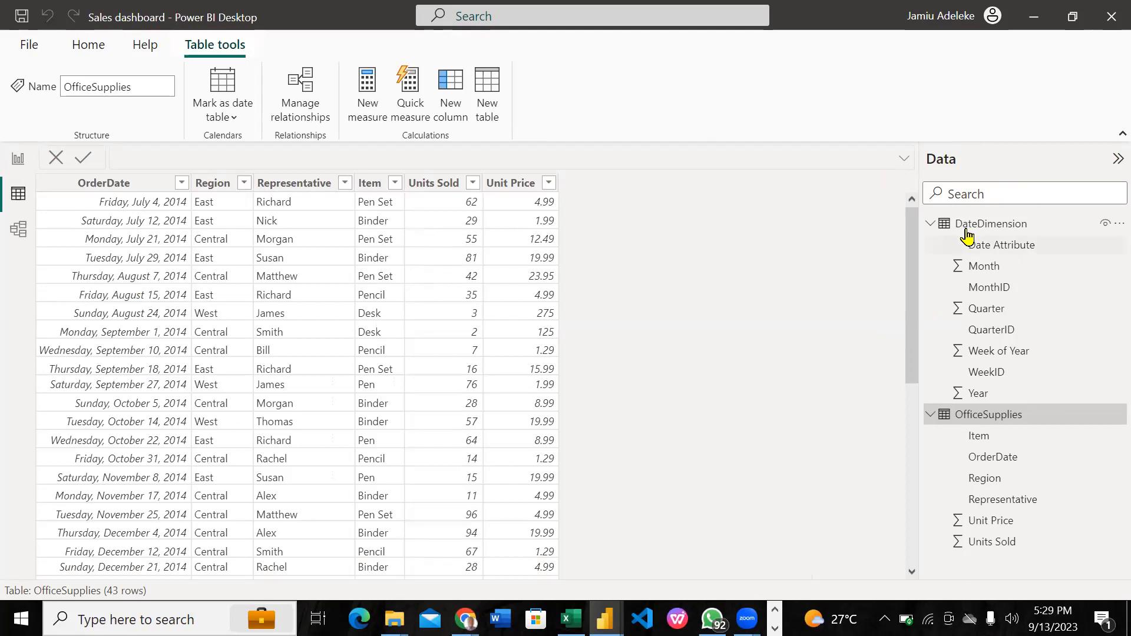
mouse_move(966, 235)
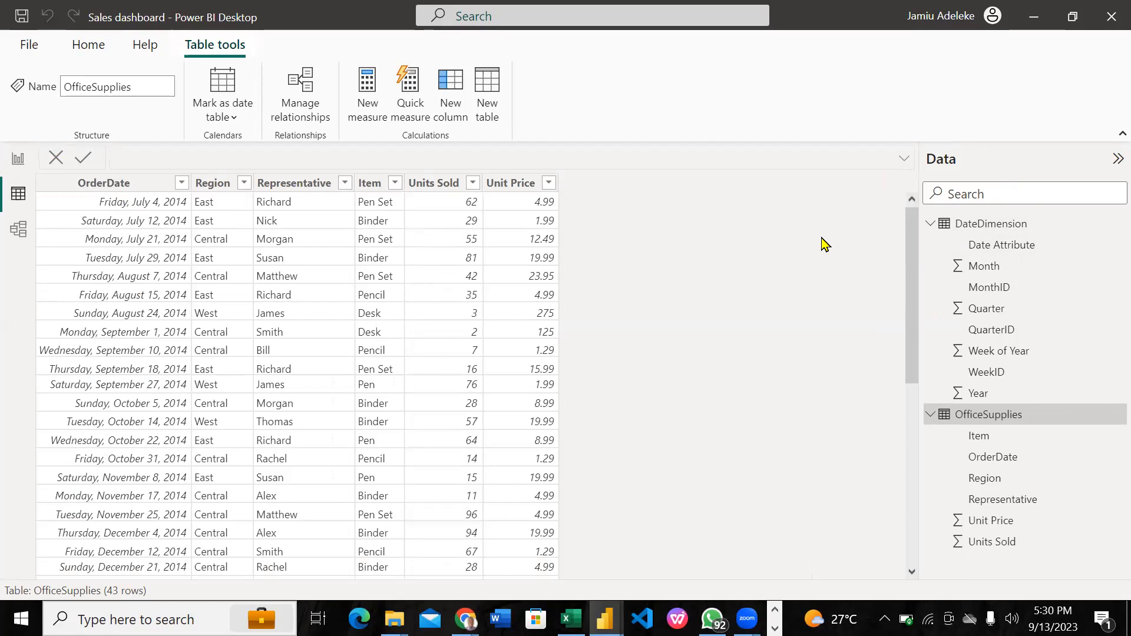
left_click(995, 229)
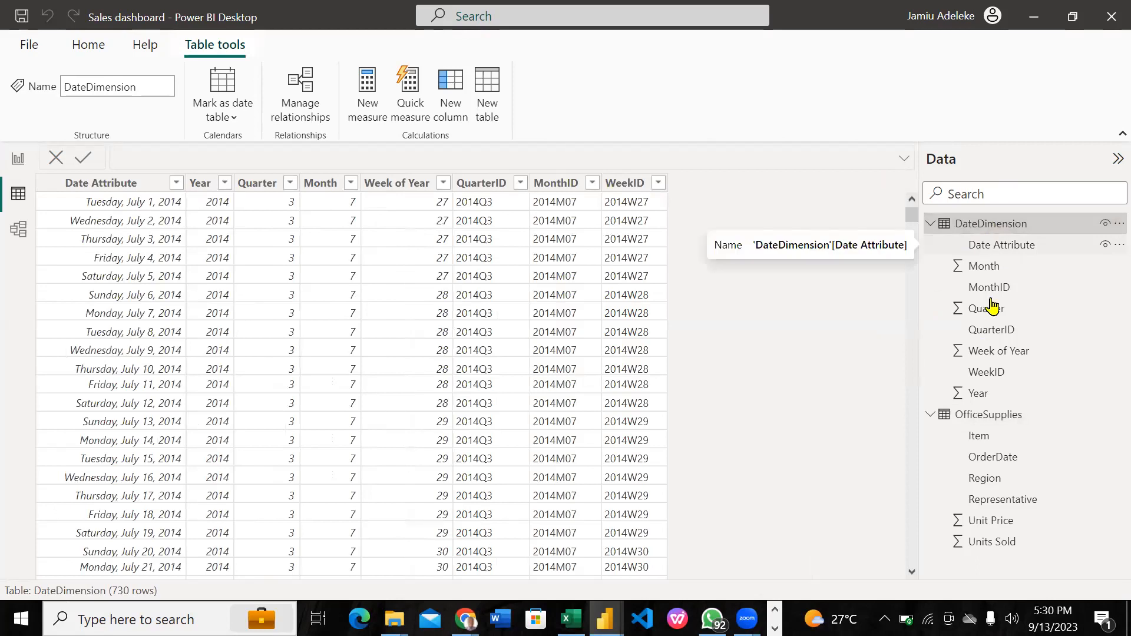
left_click(261, 188)
left_click(335, 185)
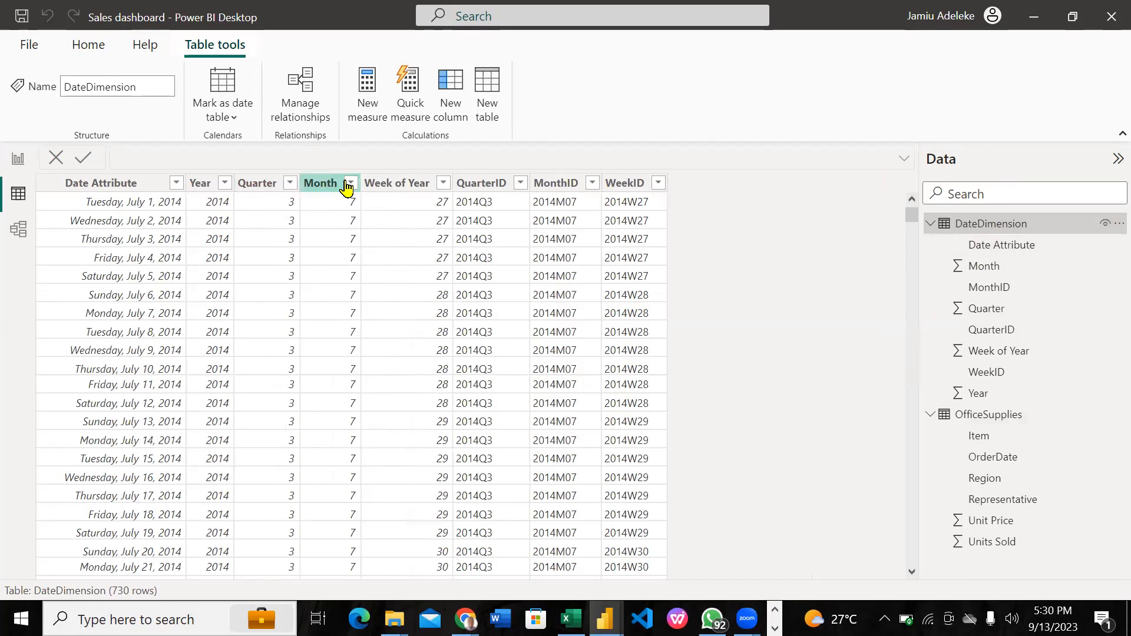
left_click(400, 189)
left_click(314, 220)
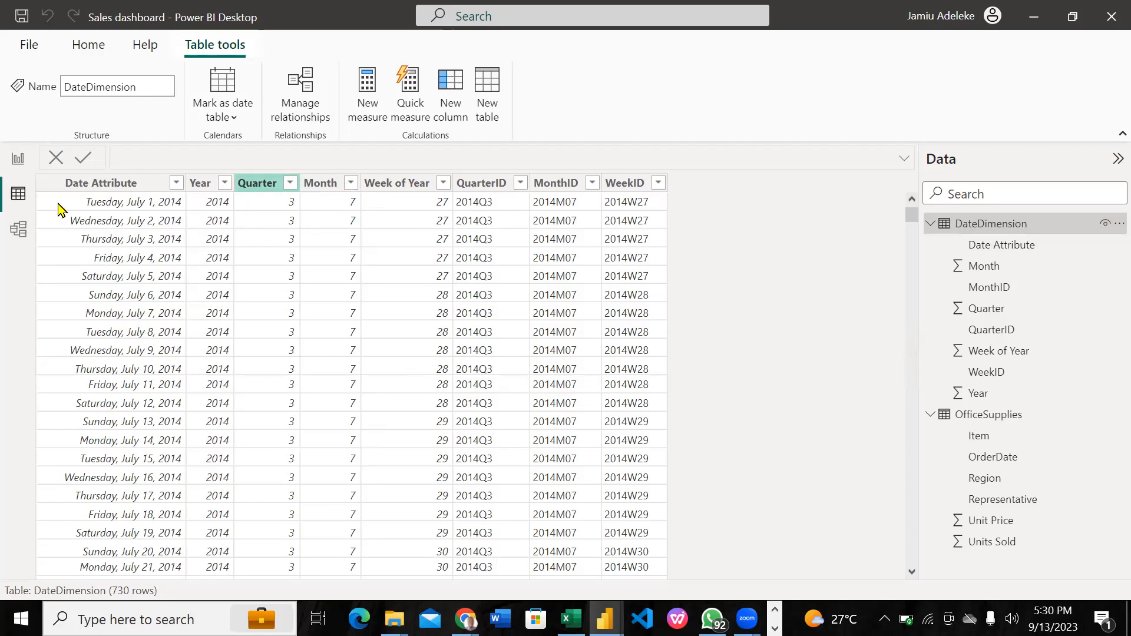
In report view, remove OrderDate from the area chart's X-axis and add Year and QuarterID from DateDimension to the chart
left_click(23, 158)
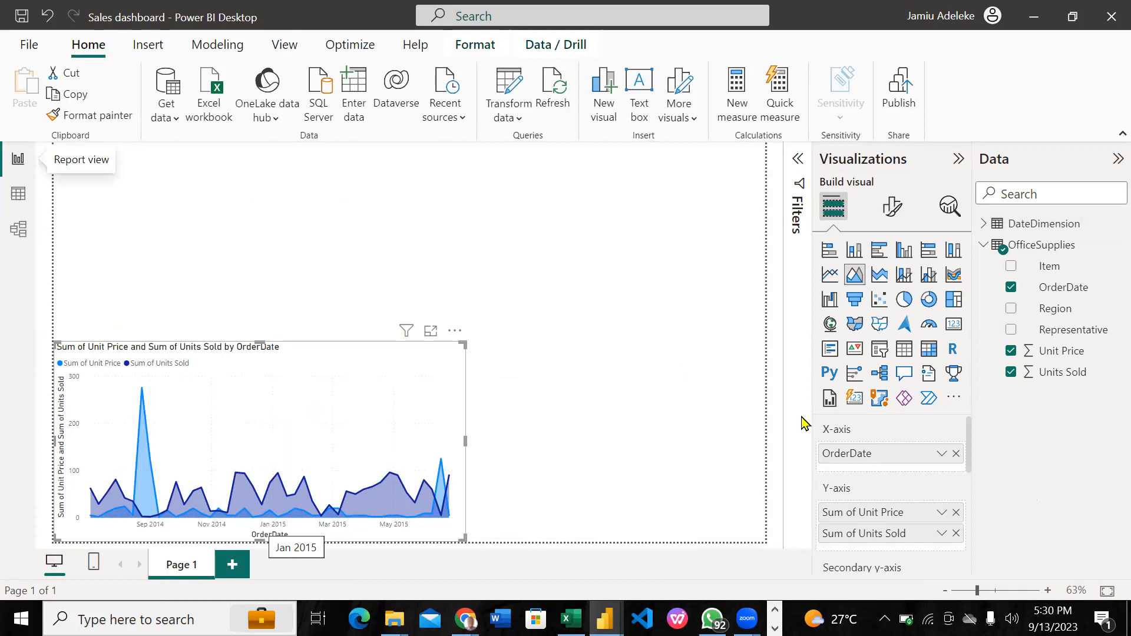
left_click(955, 455)
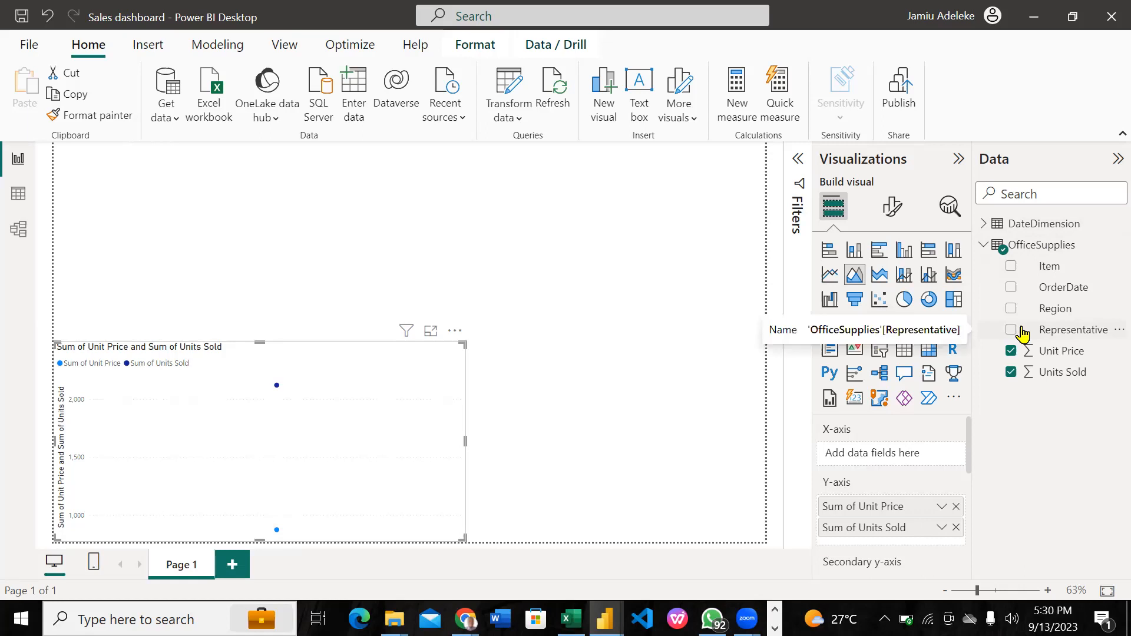
left_click(987, 224)
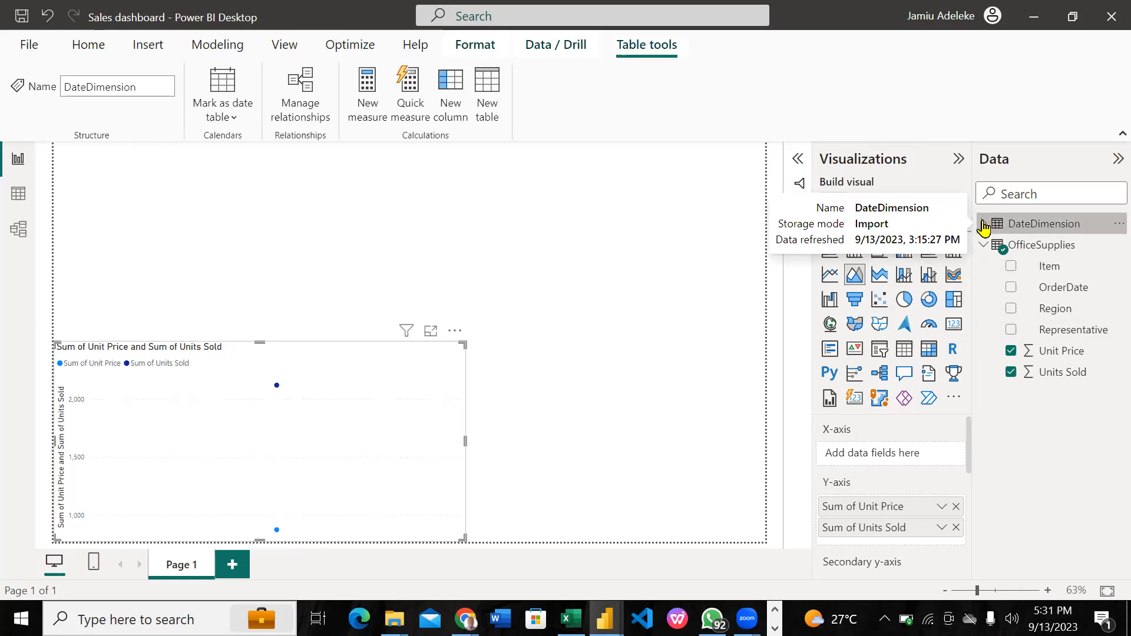
left_click(983, 224)
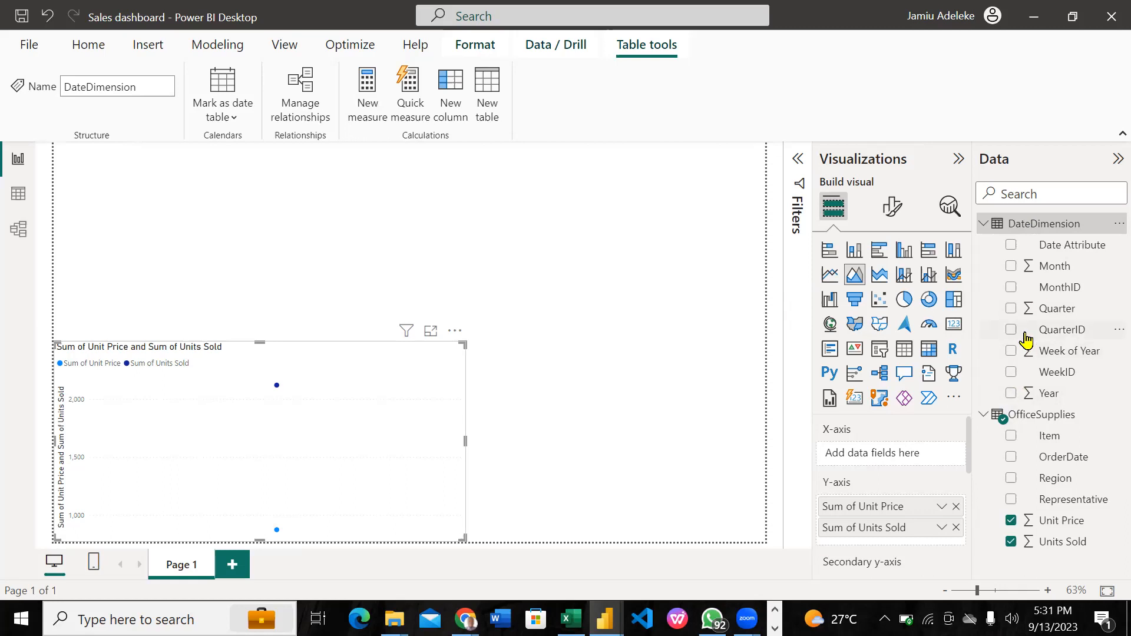
left_click(1011, 394)
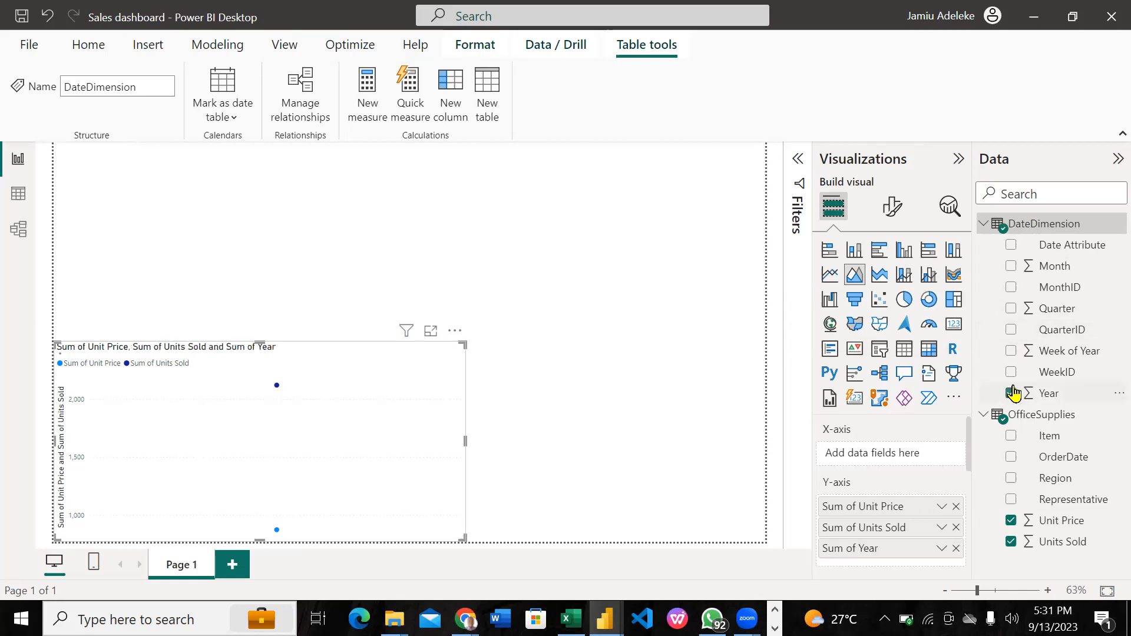
left_click(1011, 331)
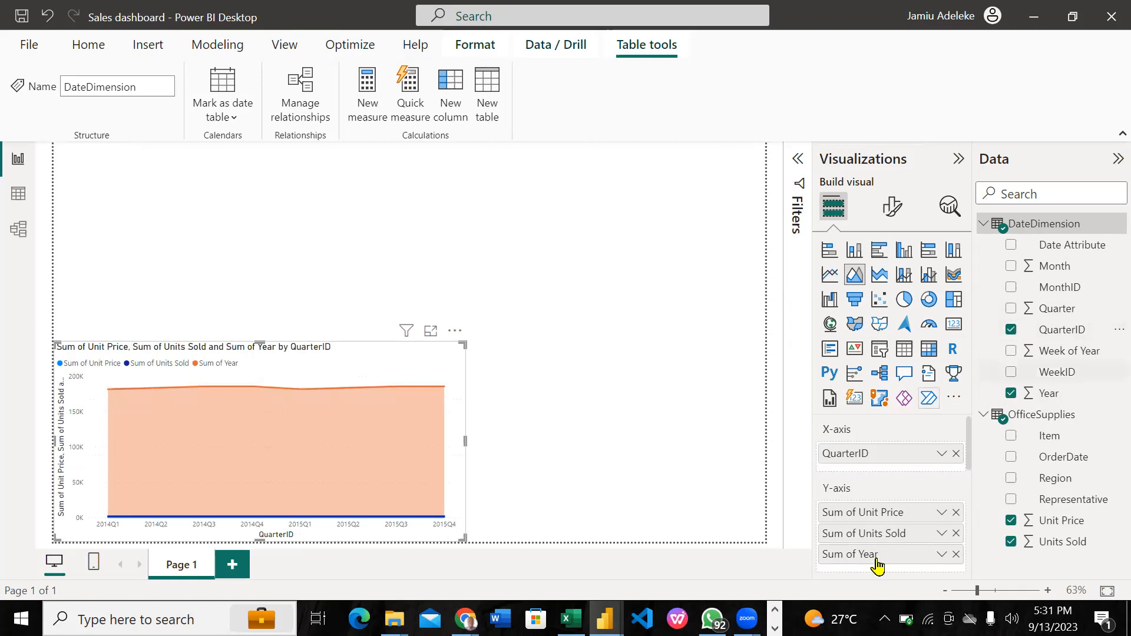
Move Year from the area chart's Y-axis to its X-axis, above QuarterID
mouse_move(878, 550)
left_mouse_down()
mouse_move(868, 474)
mouse_move(875, 565)
left_mouse_up()
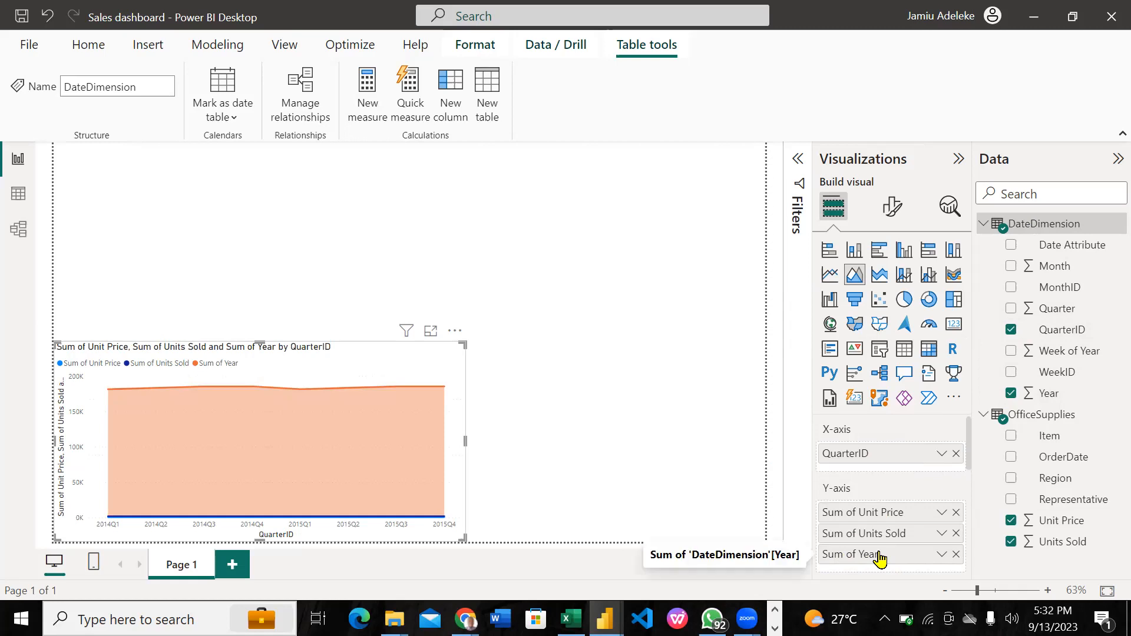
left_click_drag(879, 557, 877, 451)
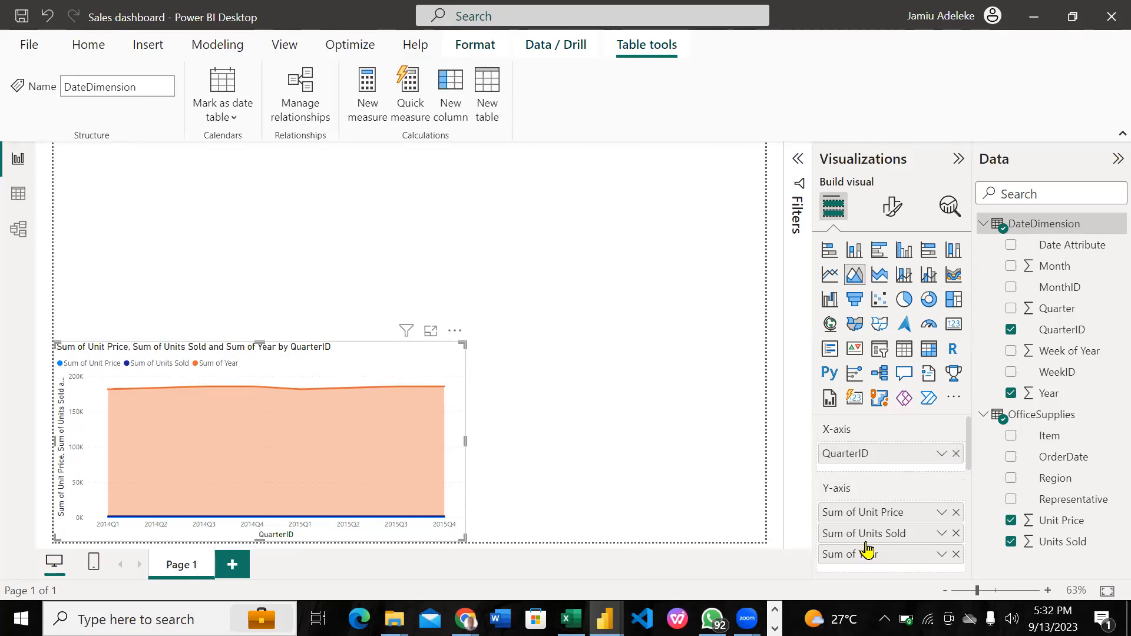
left_click_drag(872, 490, 866, 442)
left_click_drag(870, 486, 868, 455)
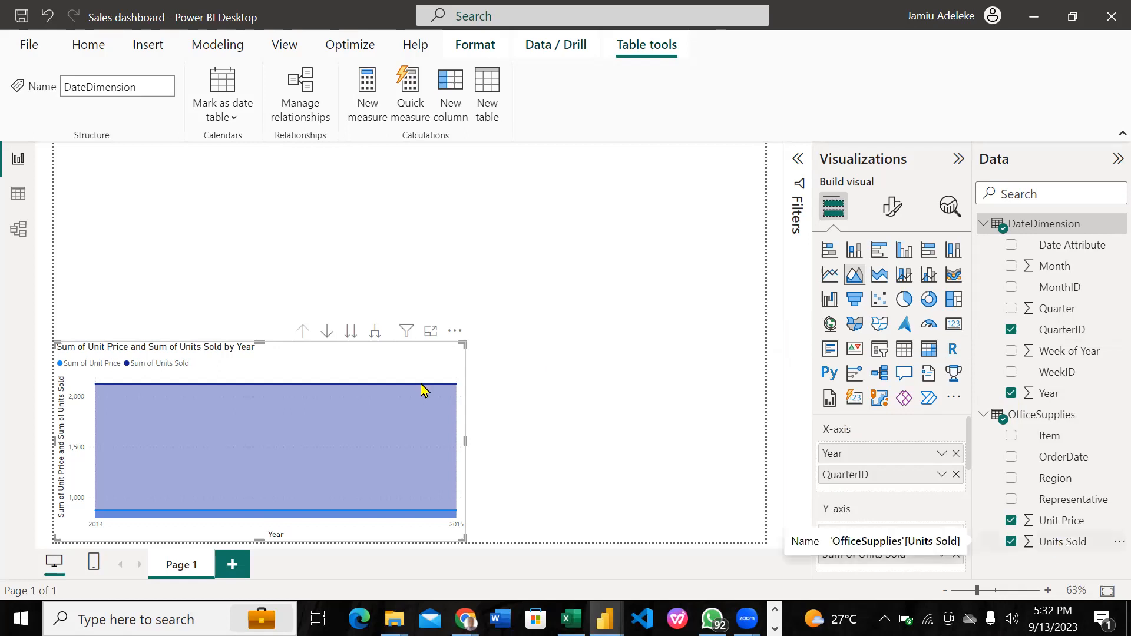
Compare the area chart's unit price and units sold values for 2014 and 2015
mouse_move(422, 390)
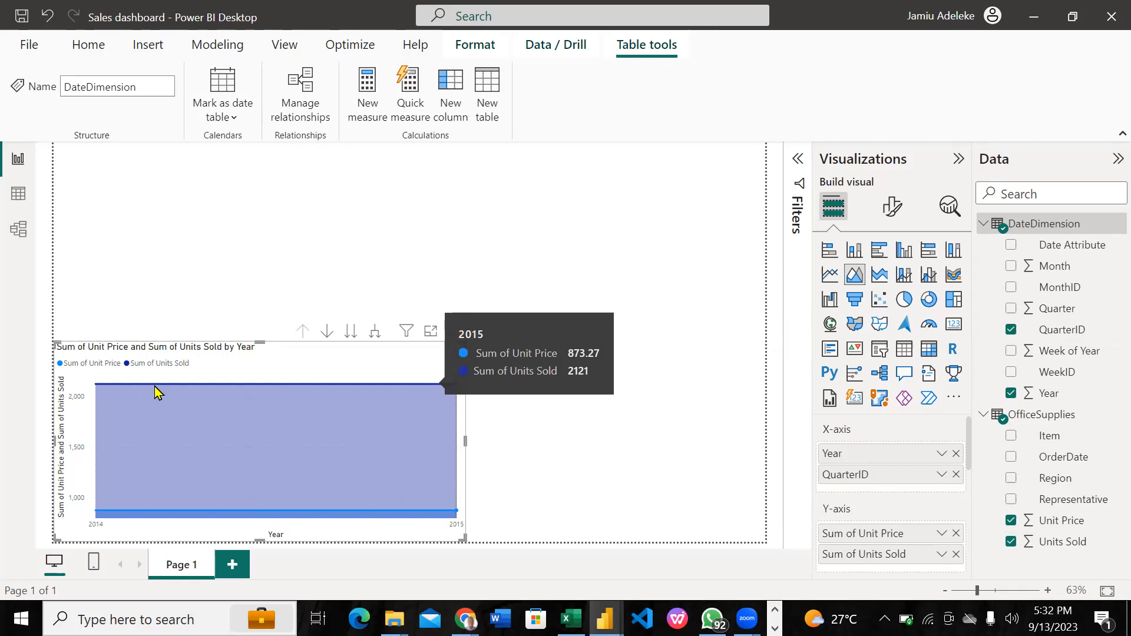
mouse_move(97, 390)
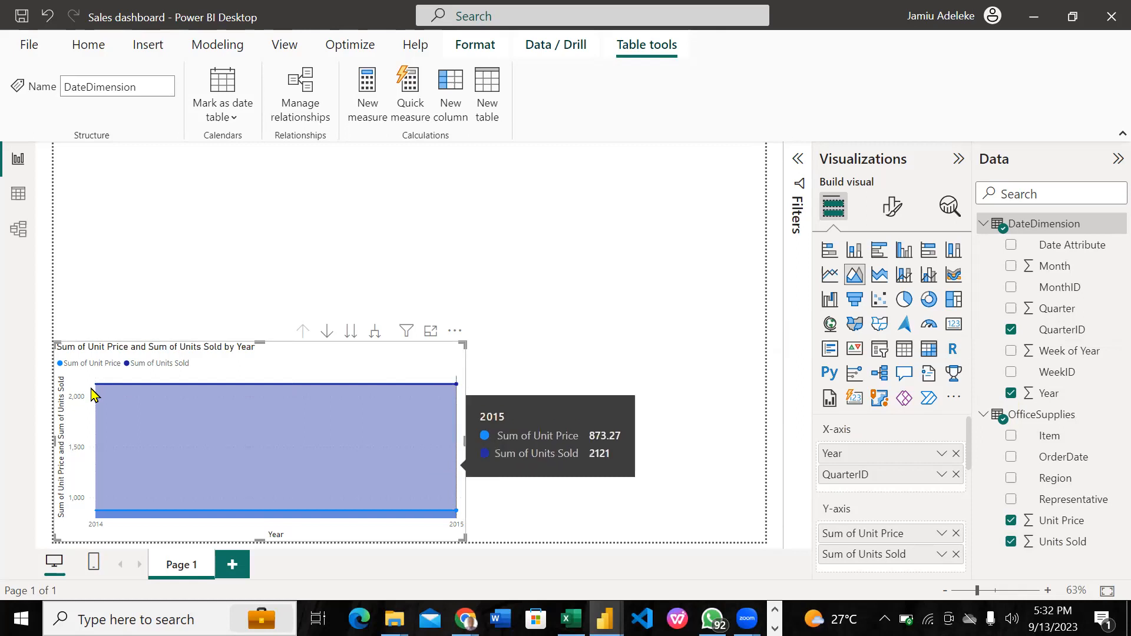
mouse_move(172, 398)
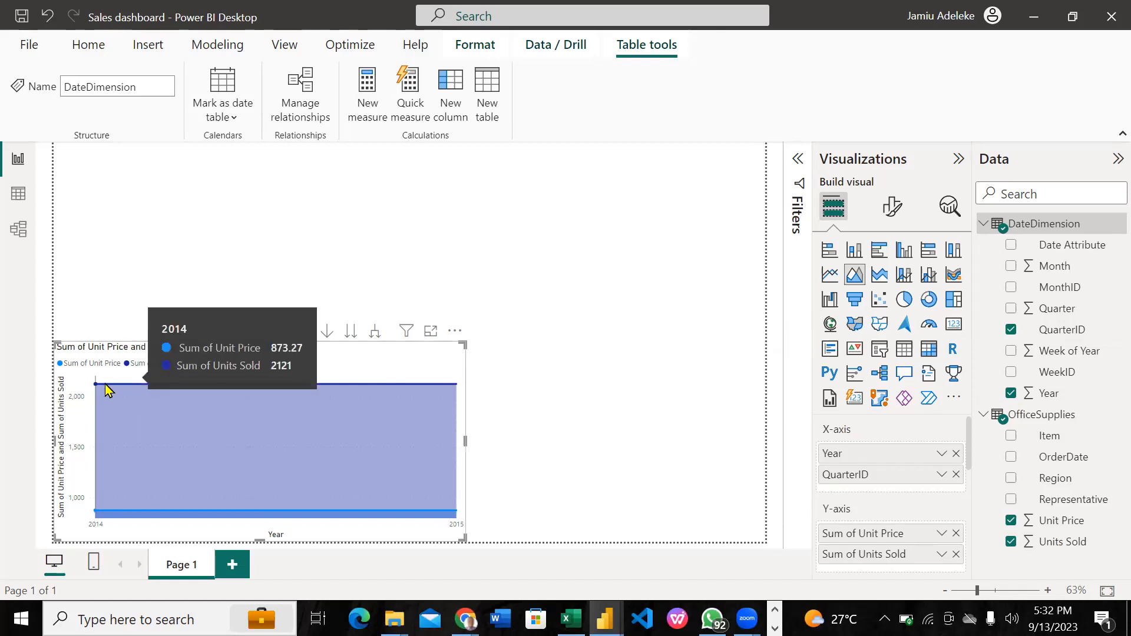
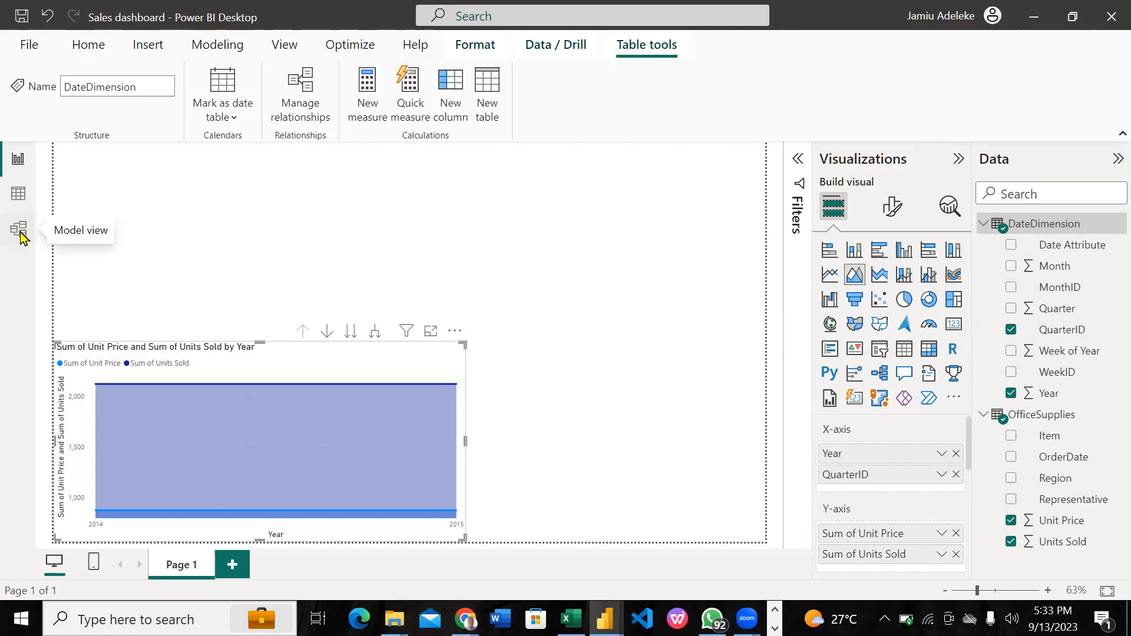
Check the model for table relationships and compare OfficeSupplies' order dates with DateDimension's Date Attribute column
left_click(19, 233)
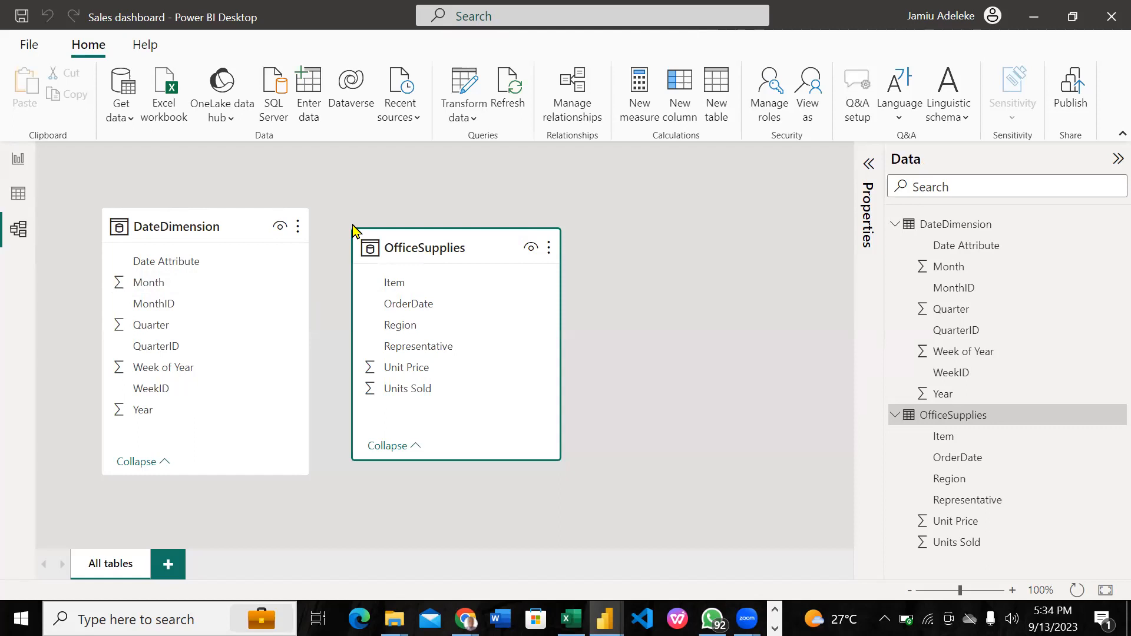
left_click(18, 193)
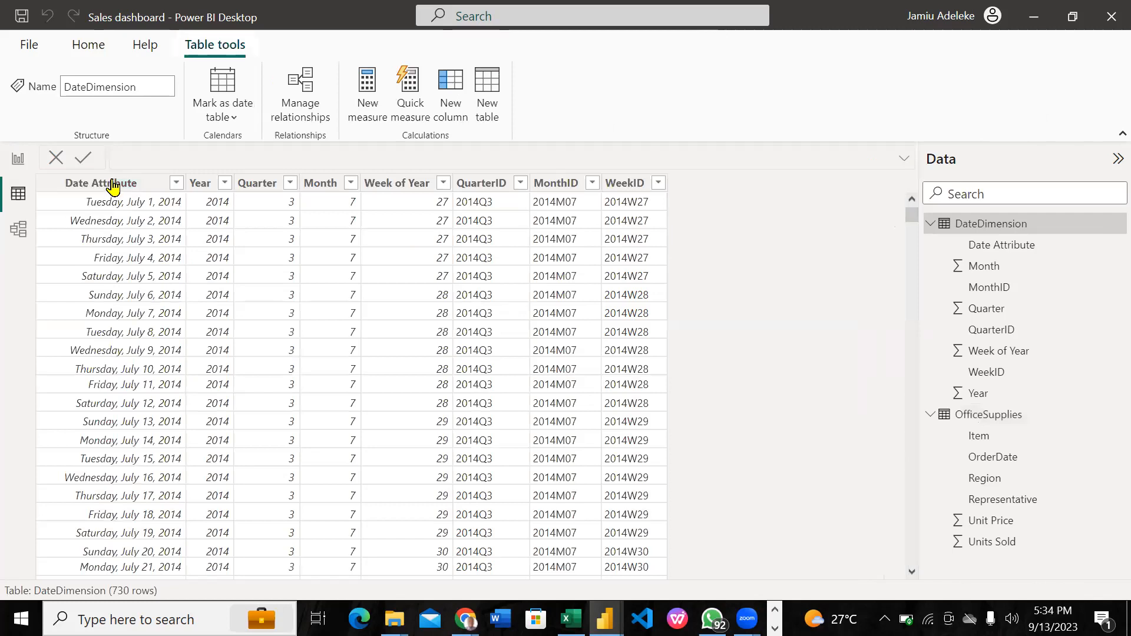
left_click(995, 414)
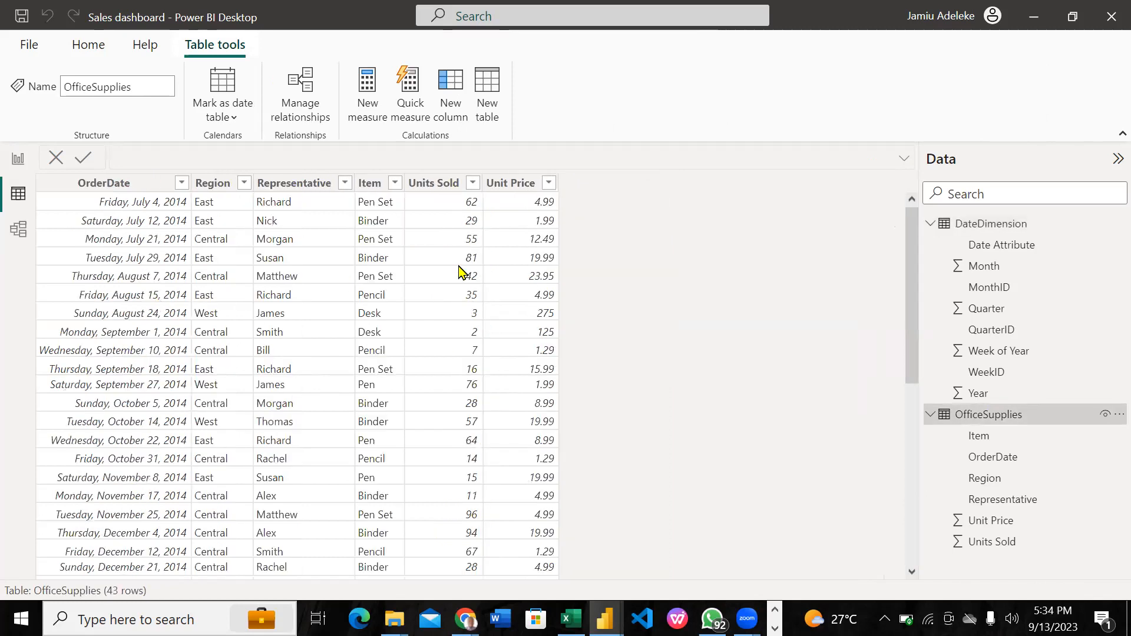
left_click(977, 252)
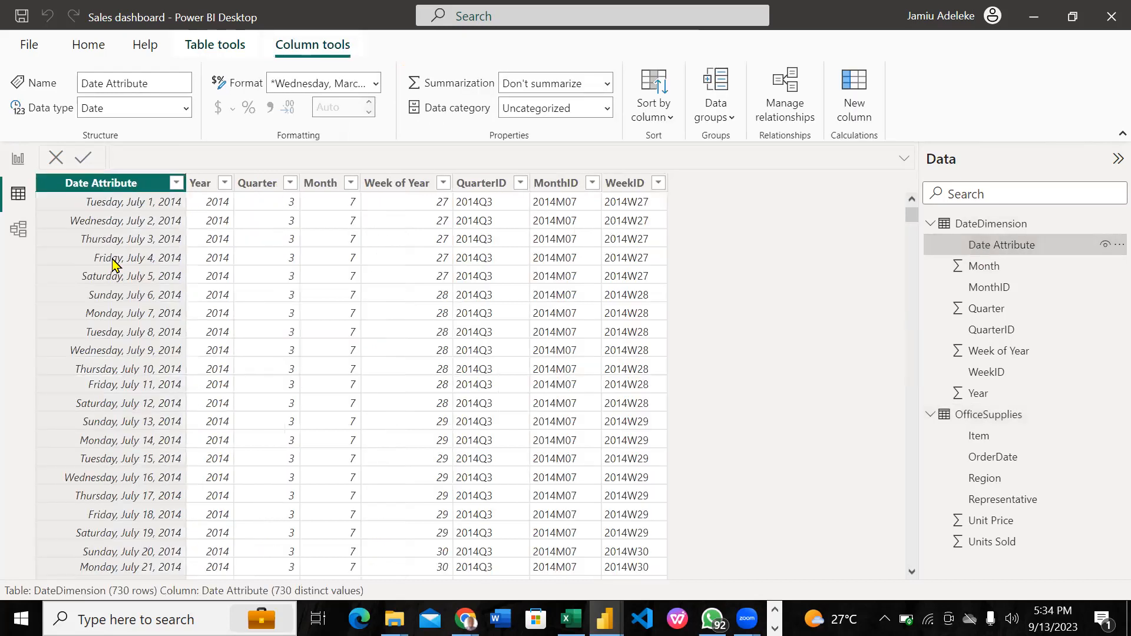
left_click(25, 228)
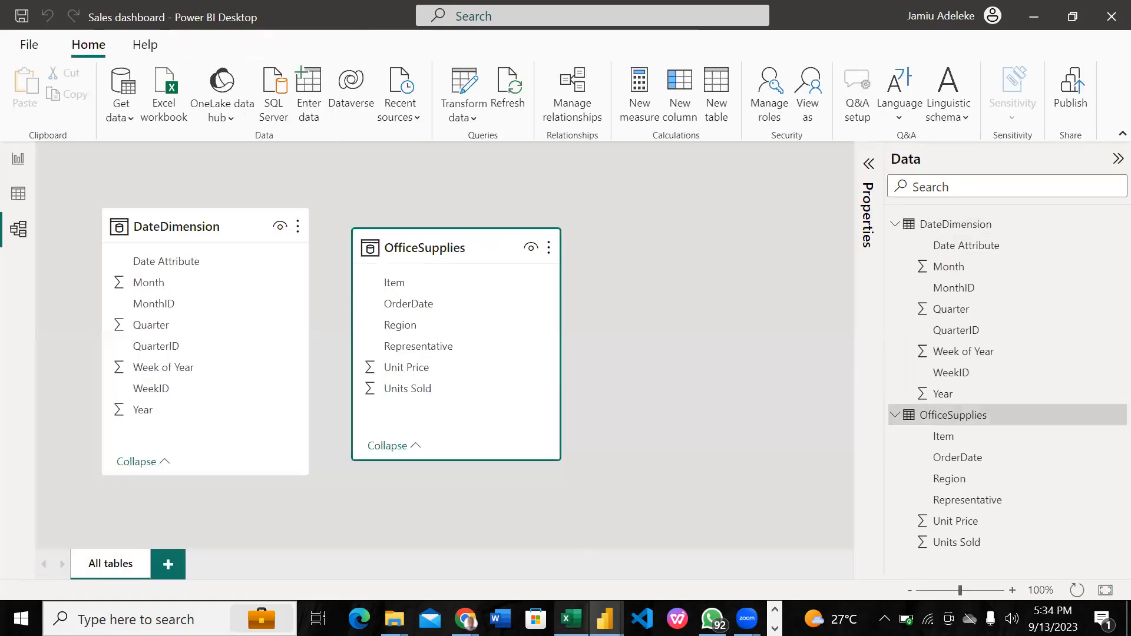
Switch to Excel to review the Items and items size example tables in Book1, and return to the Power BI model
left_click(570, 618)
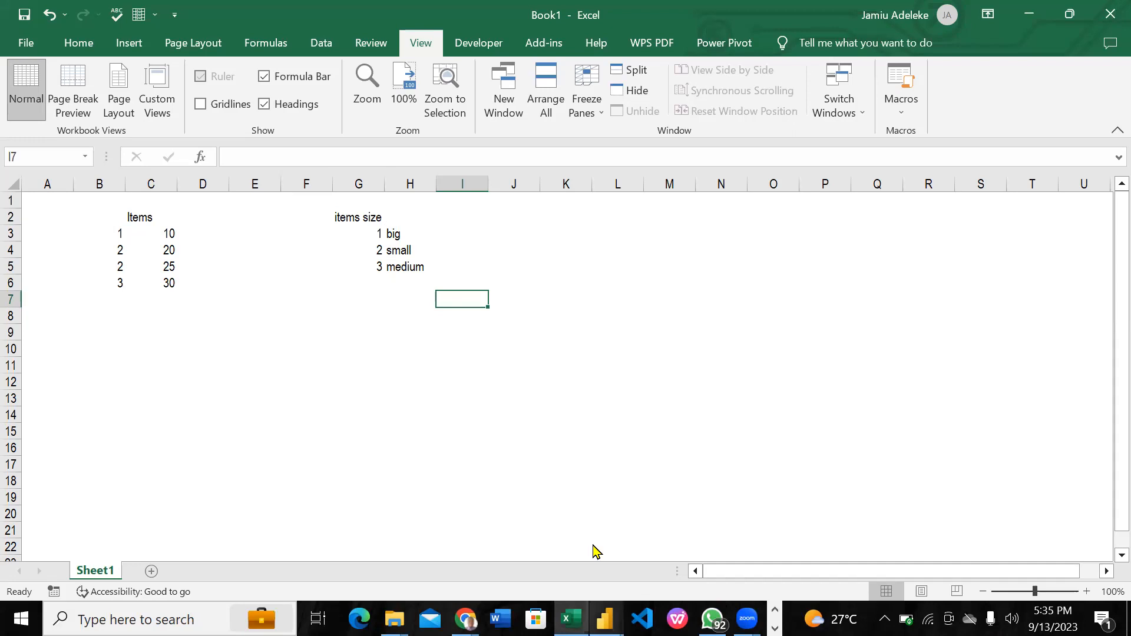
left_click(606, 619)
left_click(701, 547)
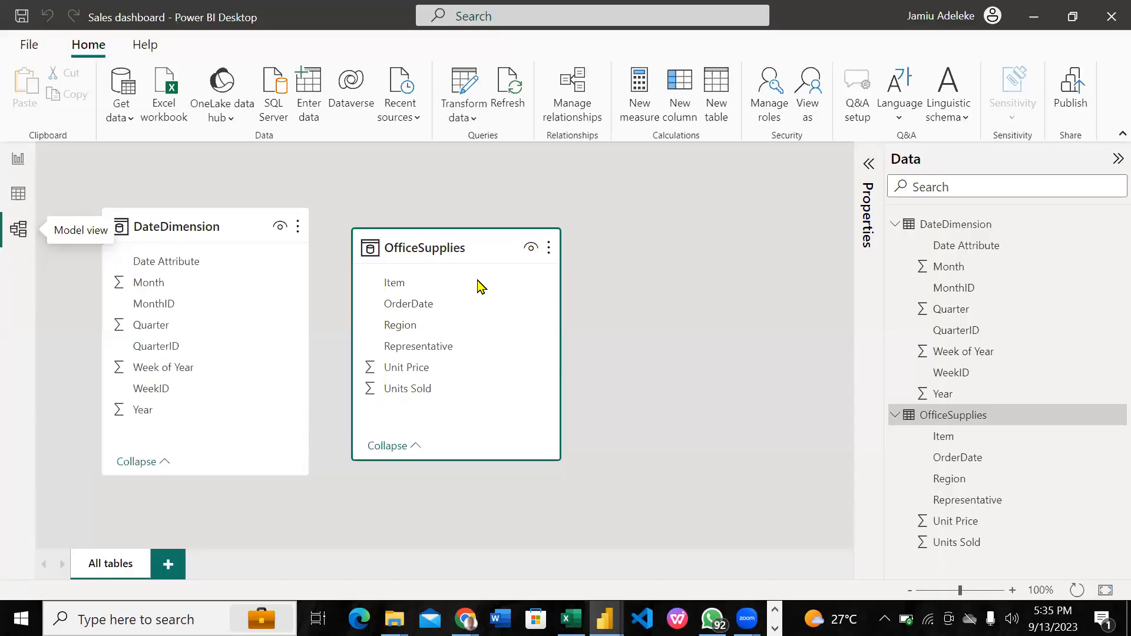
Move the OfficeSupplies table farther from DateDimension and create a relationship from Date Attribute to OrderDate
left_click_drag(558, 240, 663, 232)
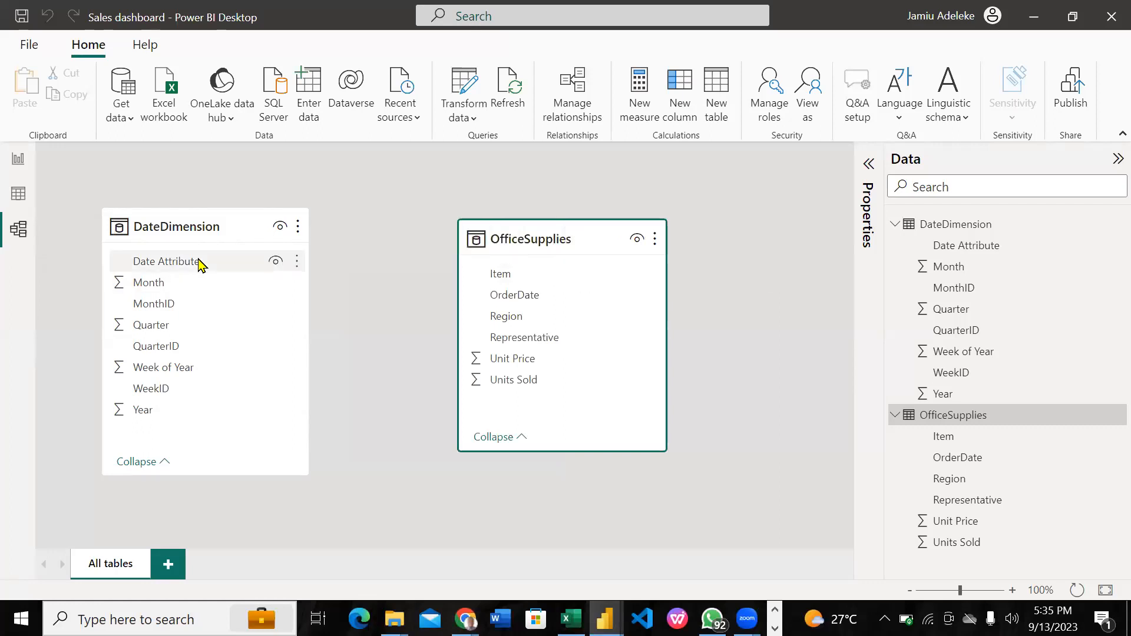
left_click_drag(198, 262, 557, 297)
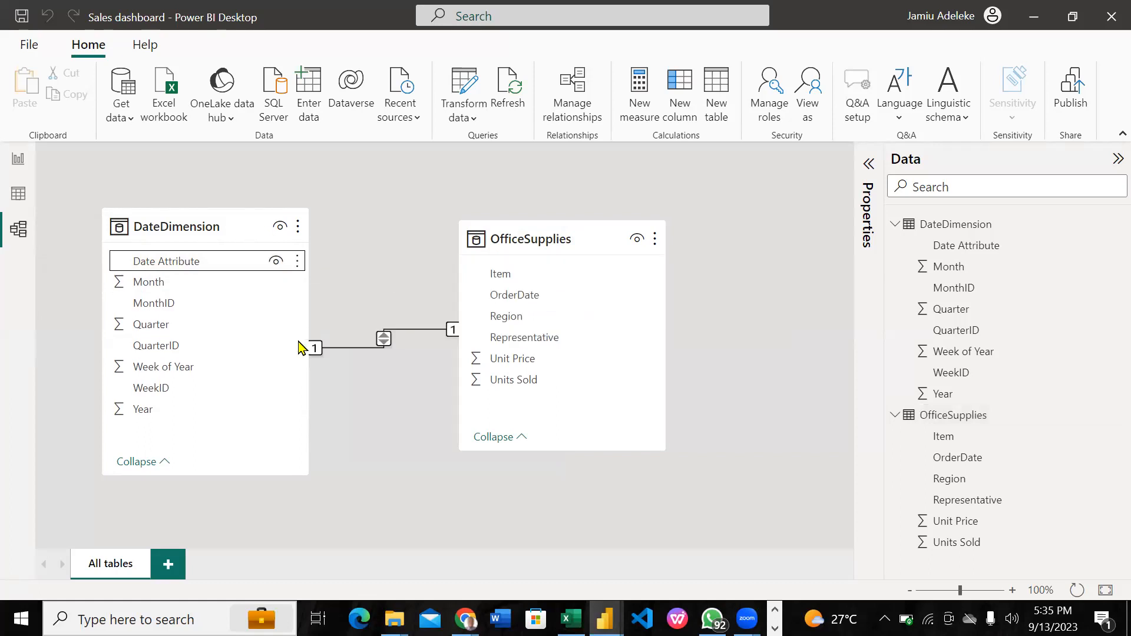
left_click(515, 295)
left_click(177, 259)
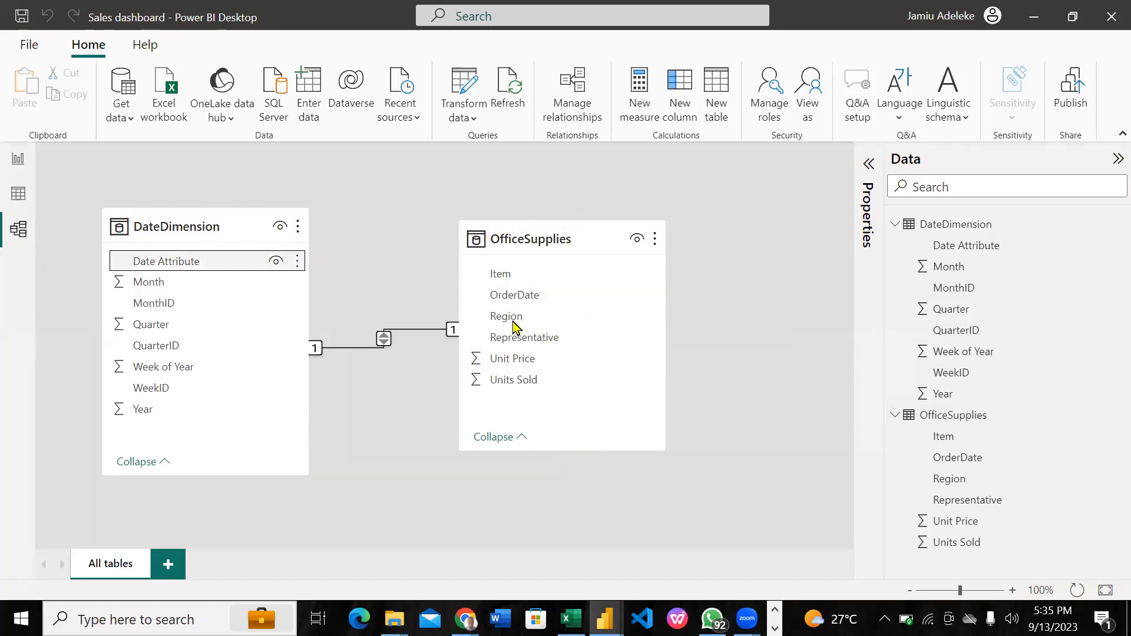
left_click(537, 318)
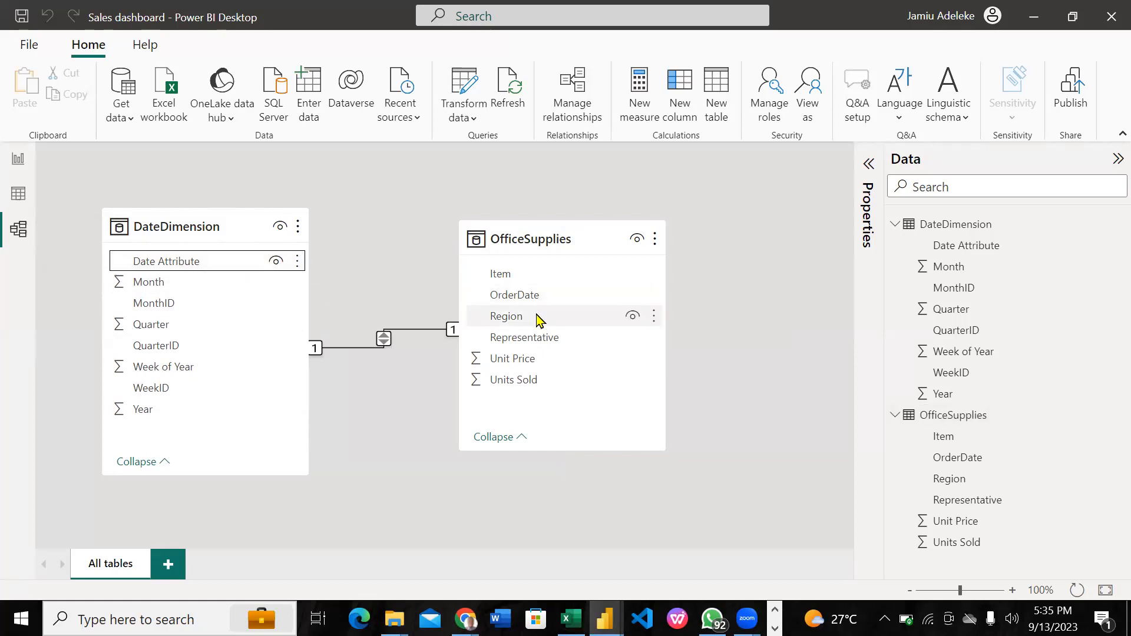
Review the cardinality options of the relationship between DateDimension and OfficeSupplies, and leave its settings without saving any change
left_click(386, 343)
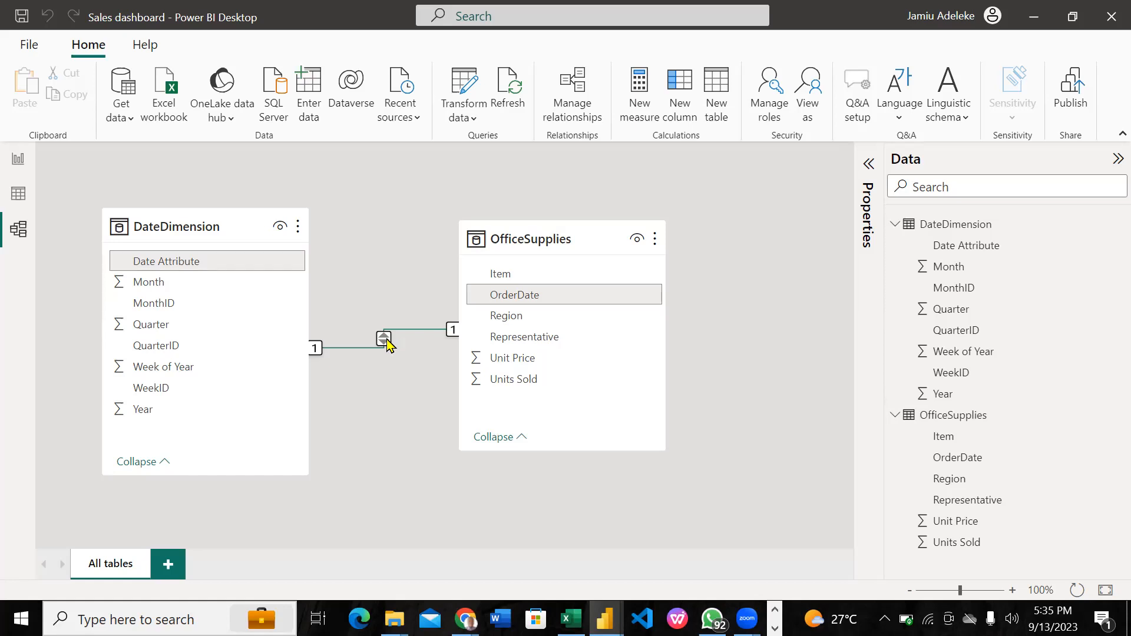
double_click(384, 340)
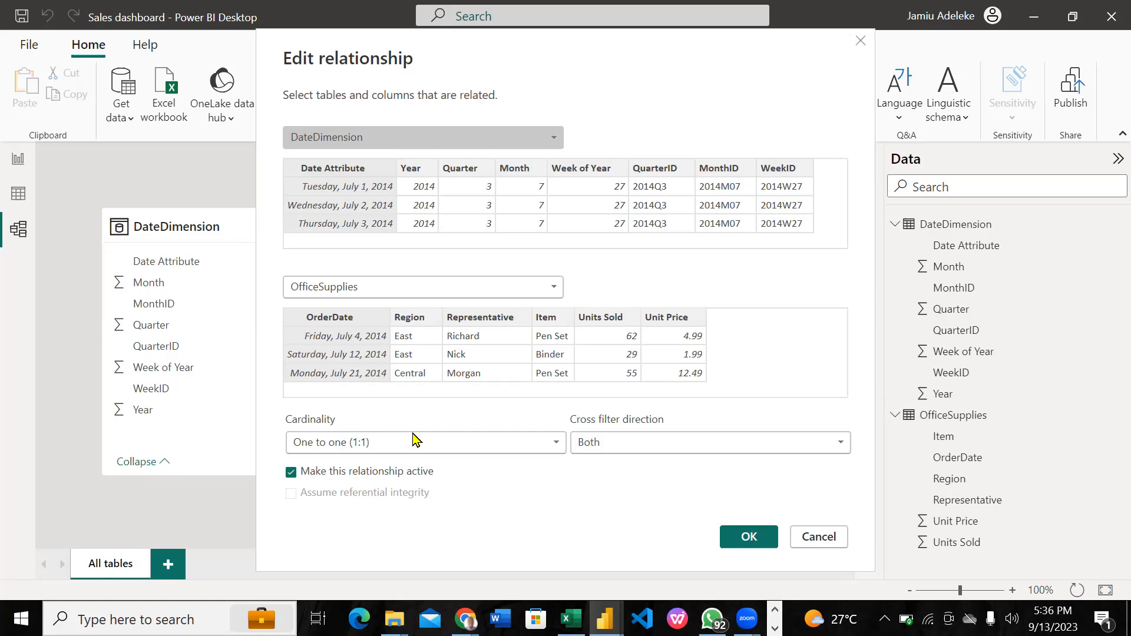
left_click(555, 445)
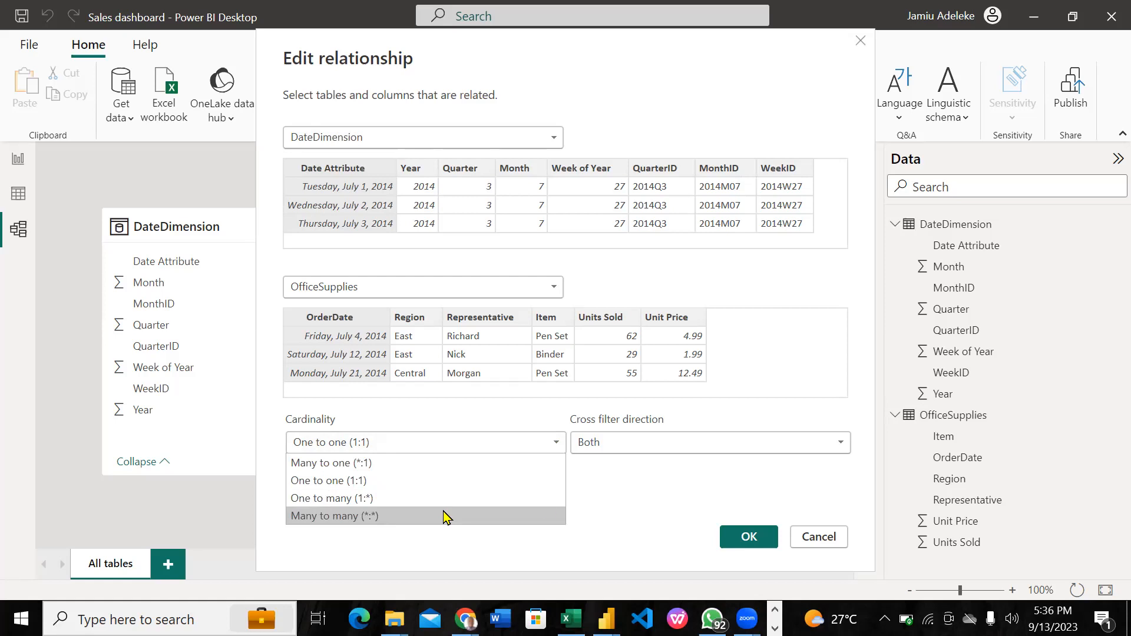
left_click(601, 515)
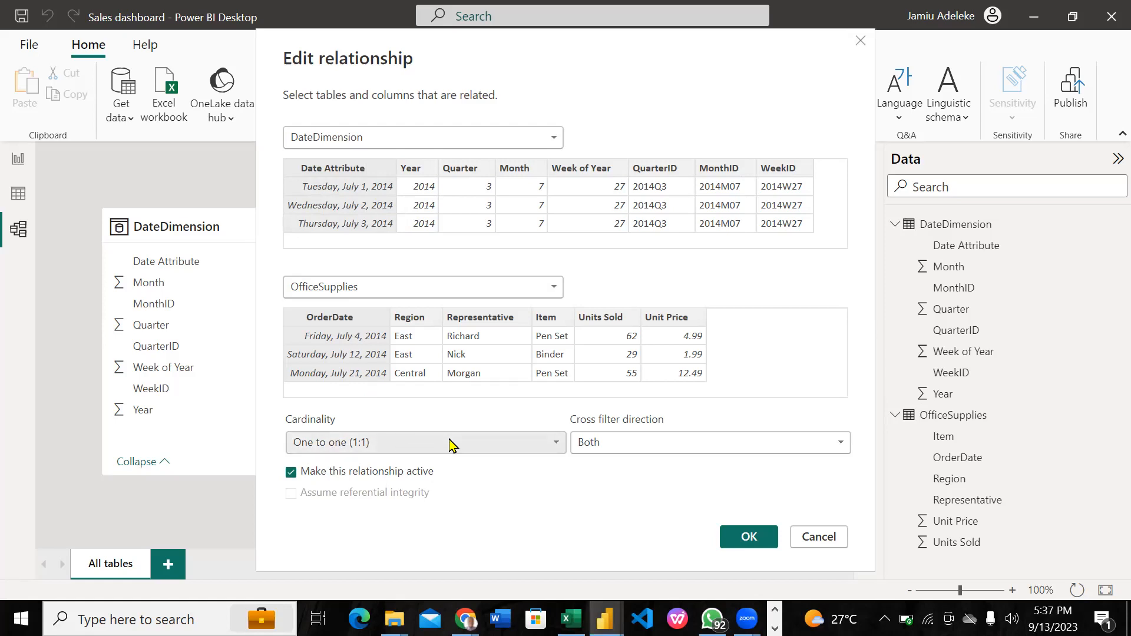
left_click(801, 537)
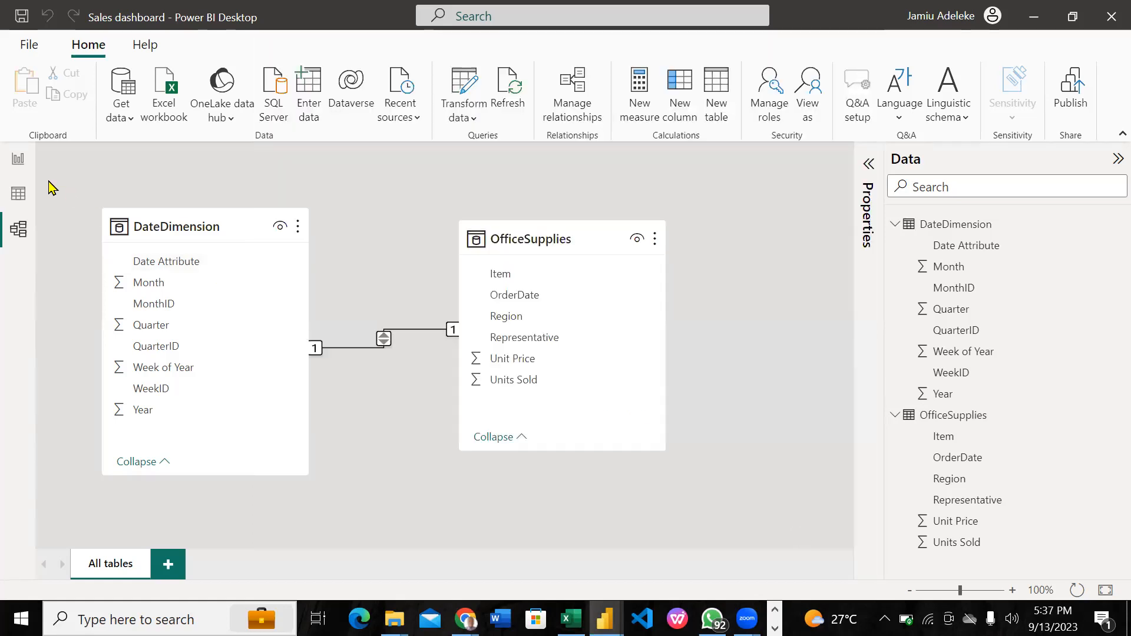
Return to the report page and compare the area chart's unit price and units sold for 2014 and 2015
left_click(22, 159)
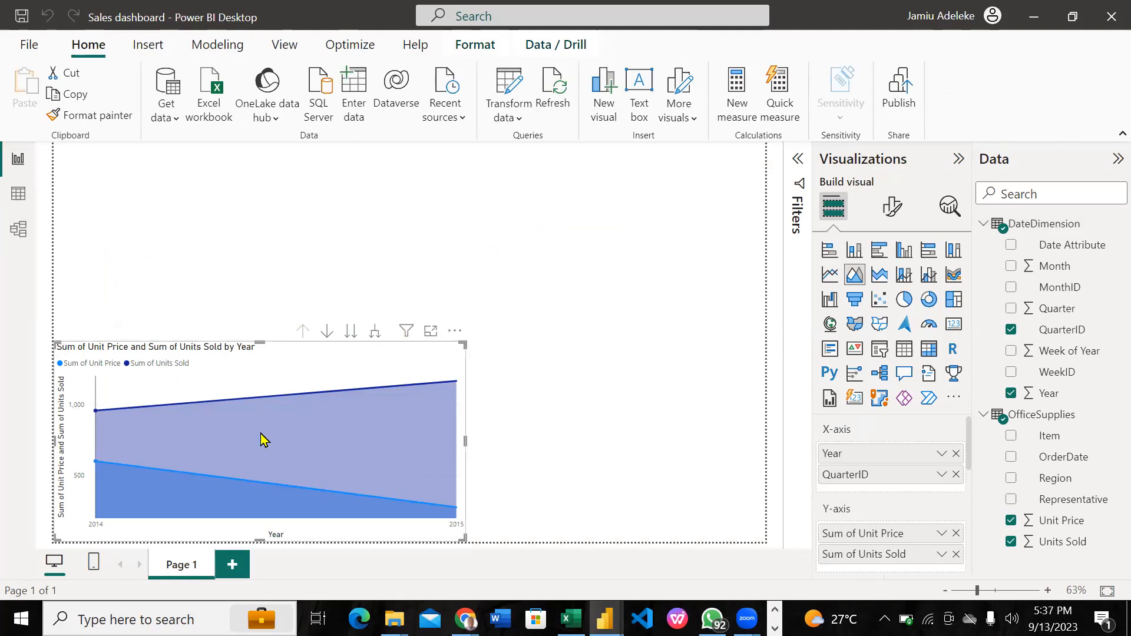
mouse_move(108, 415)
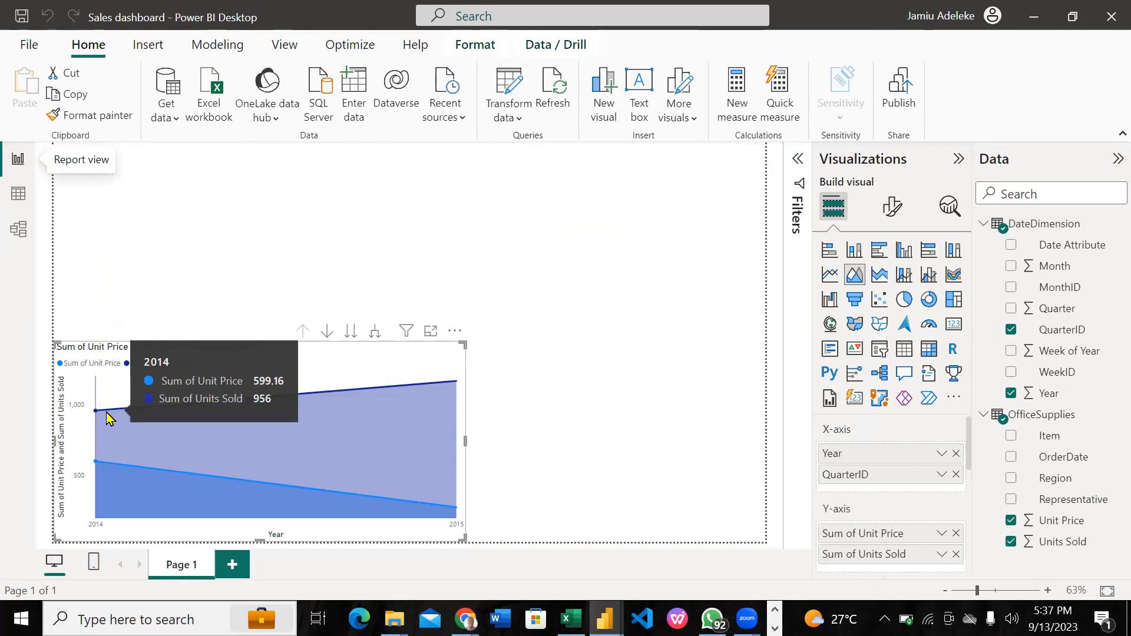
mouse_move(439, 400)
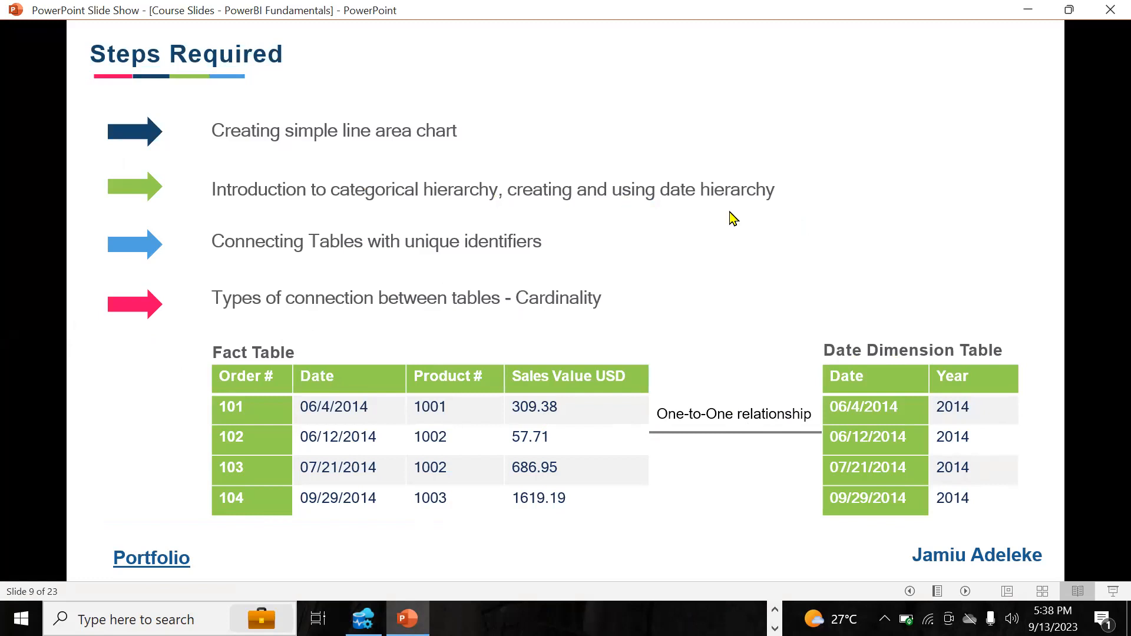
Switch from the PowerPoint slide back to Power BI and remove Year and QuarterID from the area chart's X-axis
left_click(775, 609)
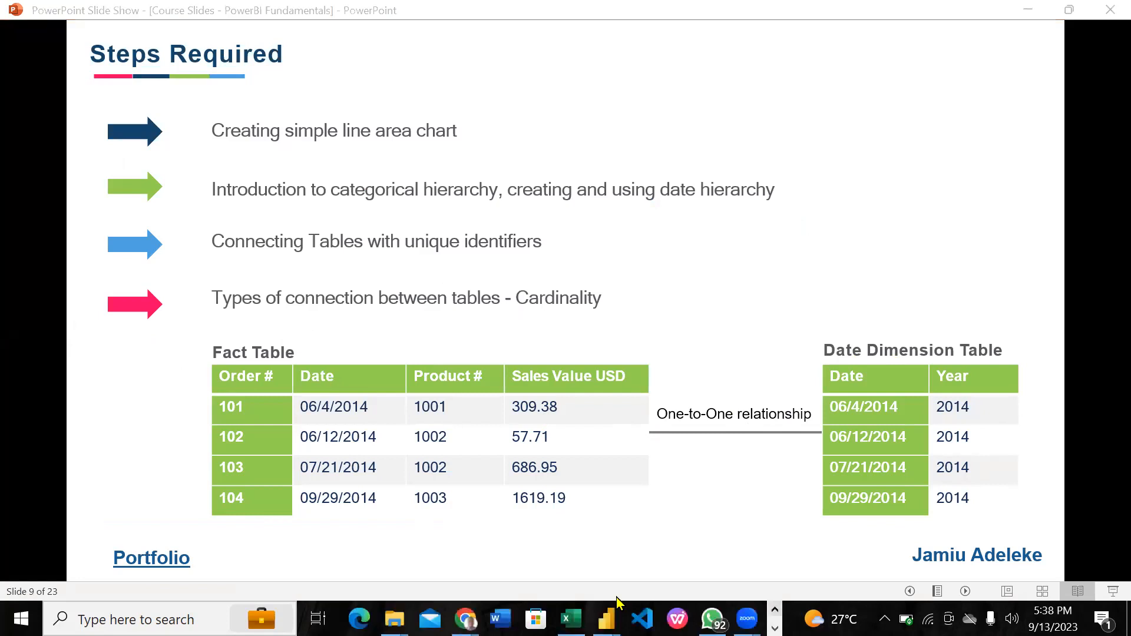
mouse_move(606, 619)
left_click(645, 560)
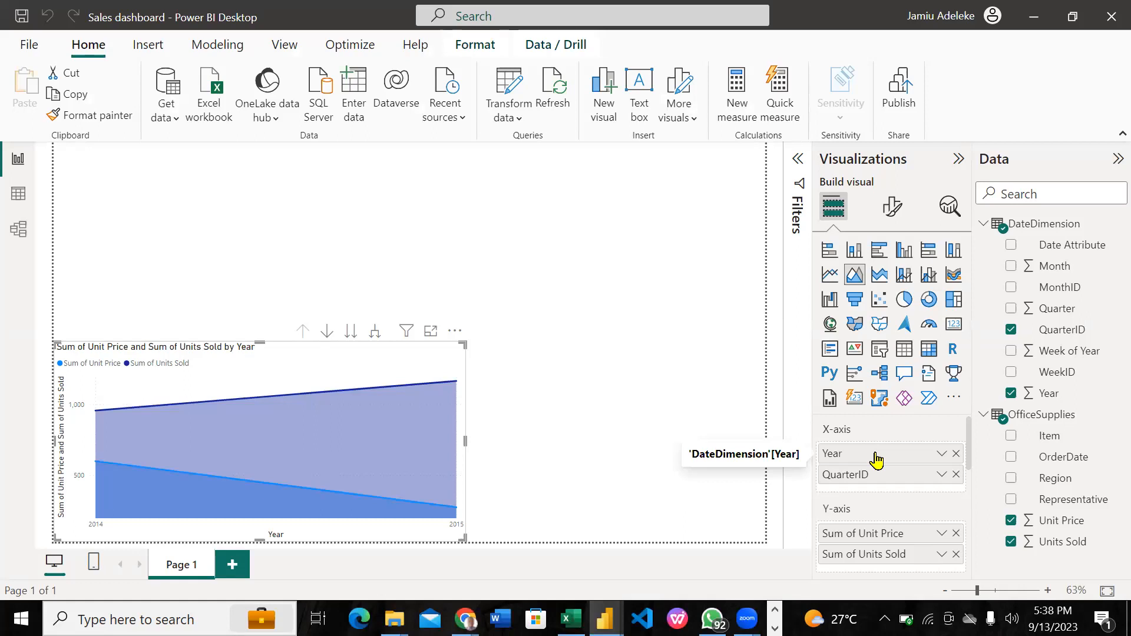
left_click(956, 454)
left_click(956, 454)
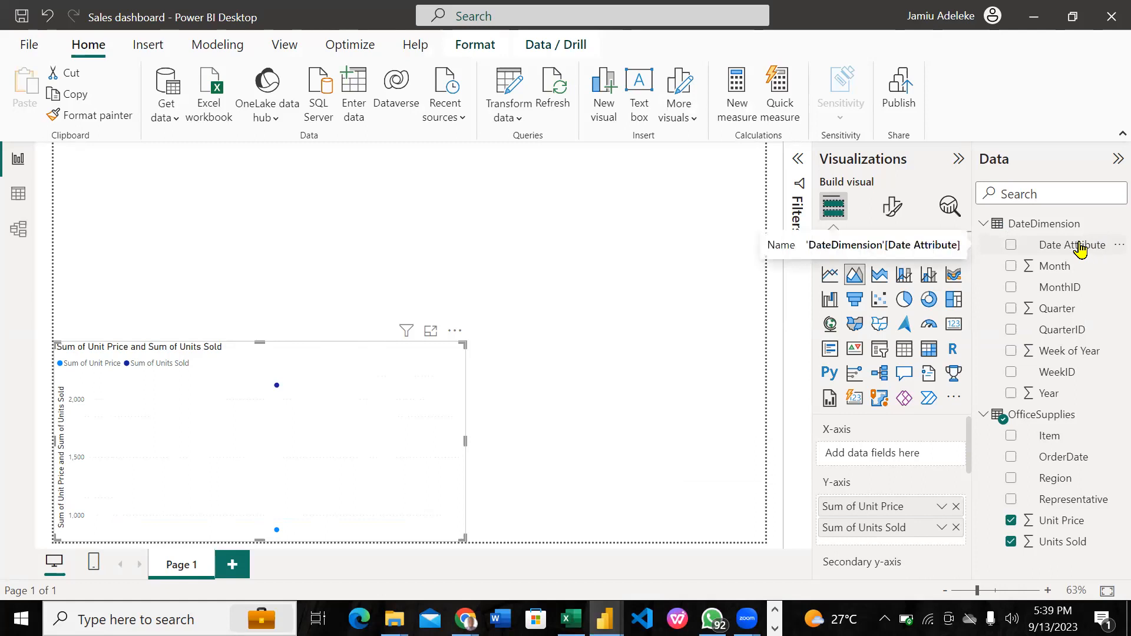
Create a hierarchy from DateDimension's Date Attribute field and expand it to show its levels
left_click(1110, 253)
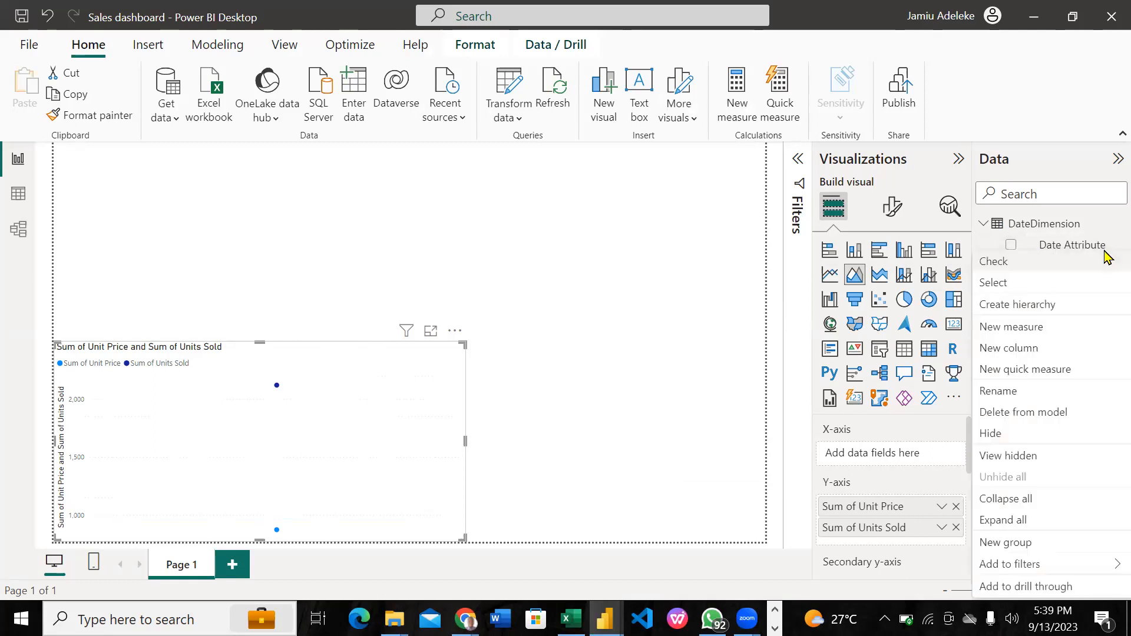
left_click(1052, 316)
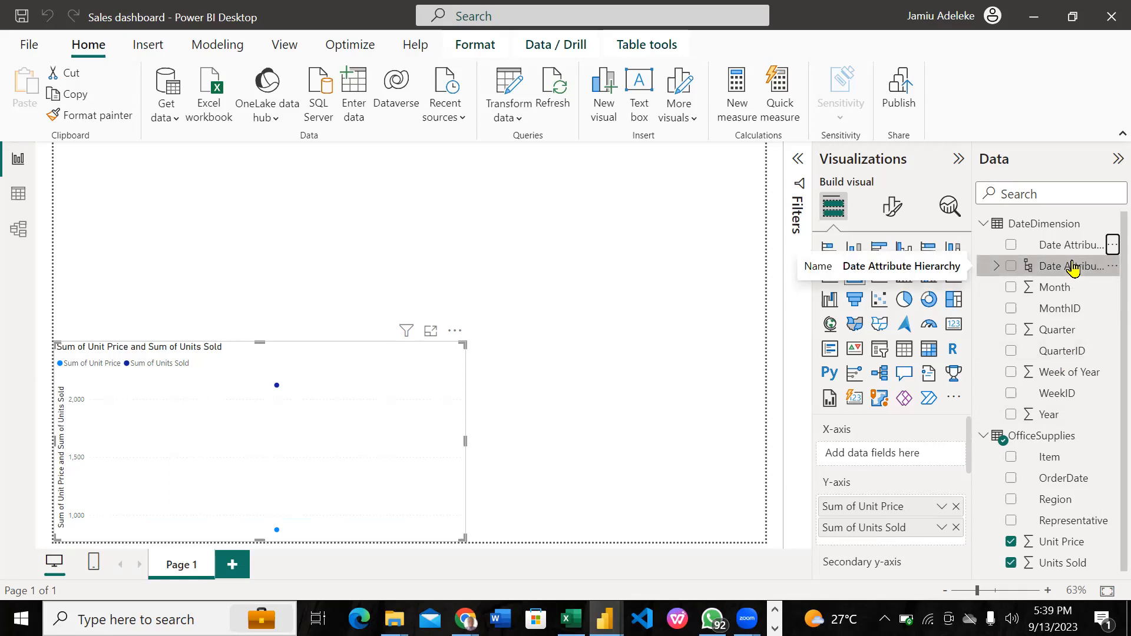
left_click(996, 268)
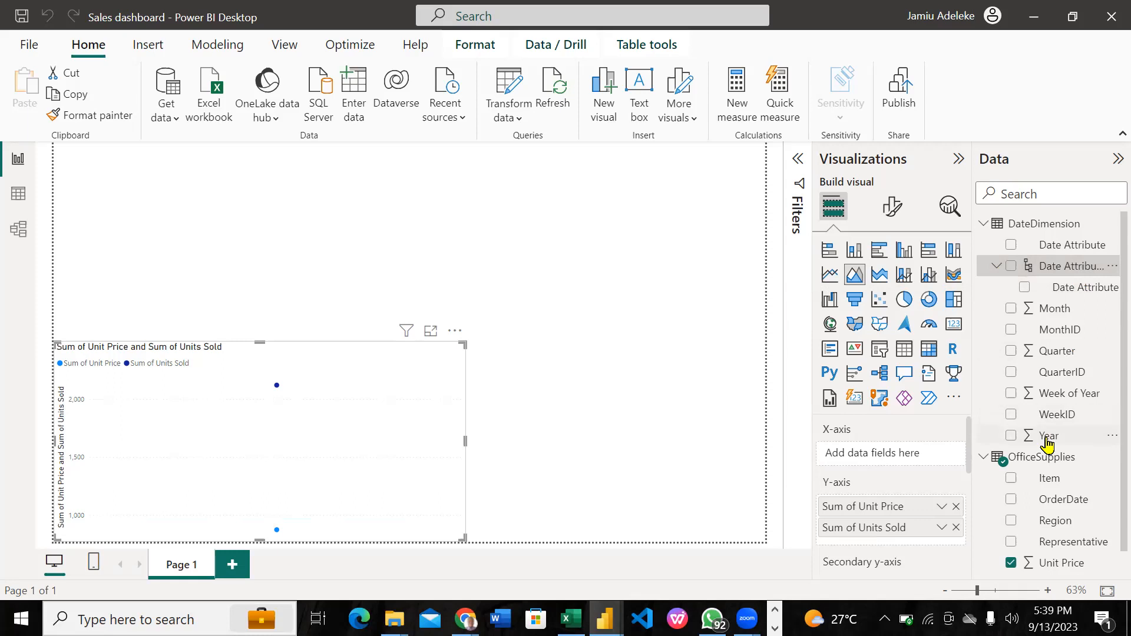
Add DateDimension's Year and QuarterID fields, in that order, as levels of the Date Attribute Hierarchy
left_click(1109, 442)
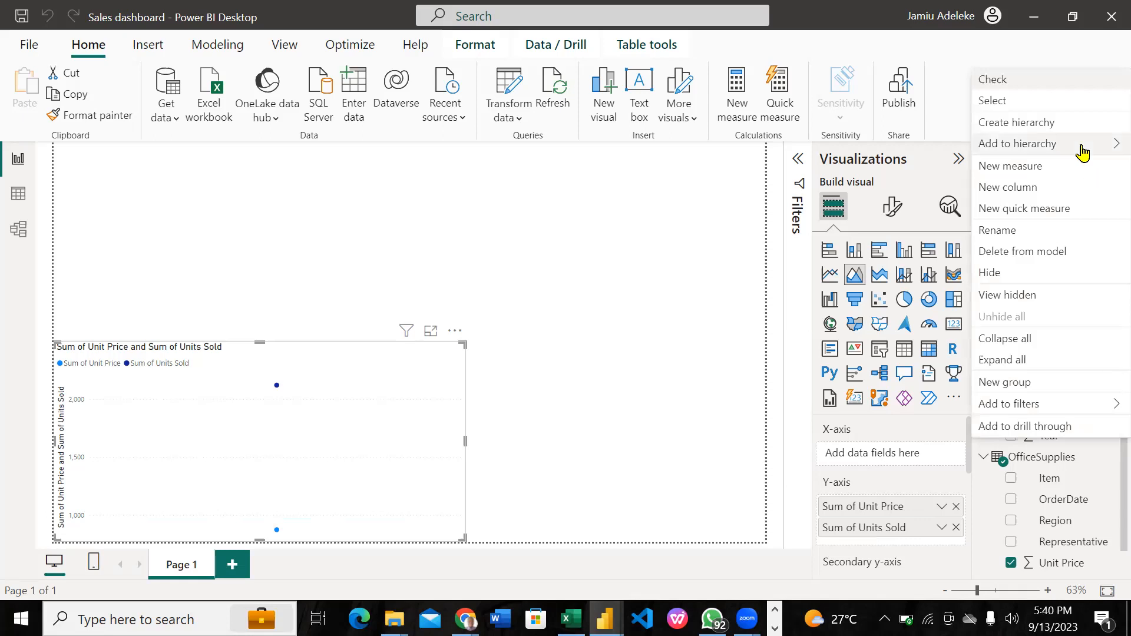
mouse_move(1082, 152)
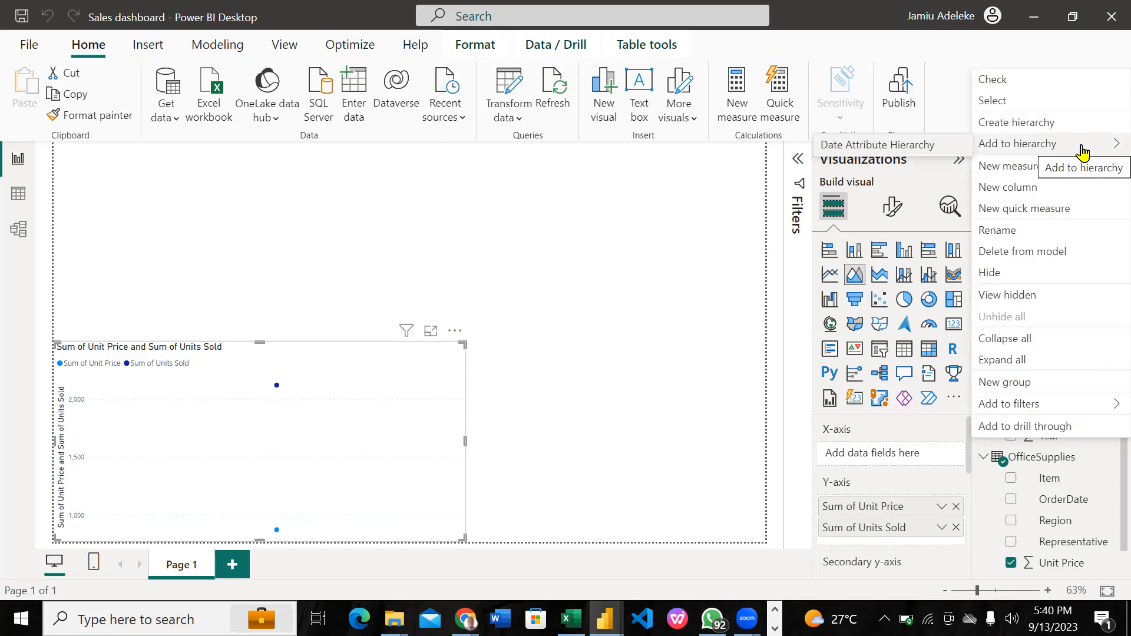
left_click(924, 147)
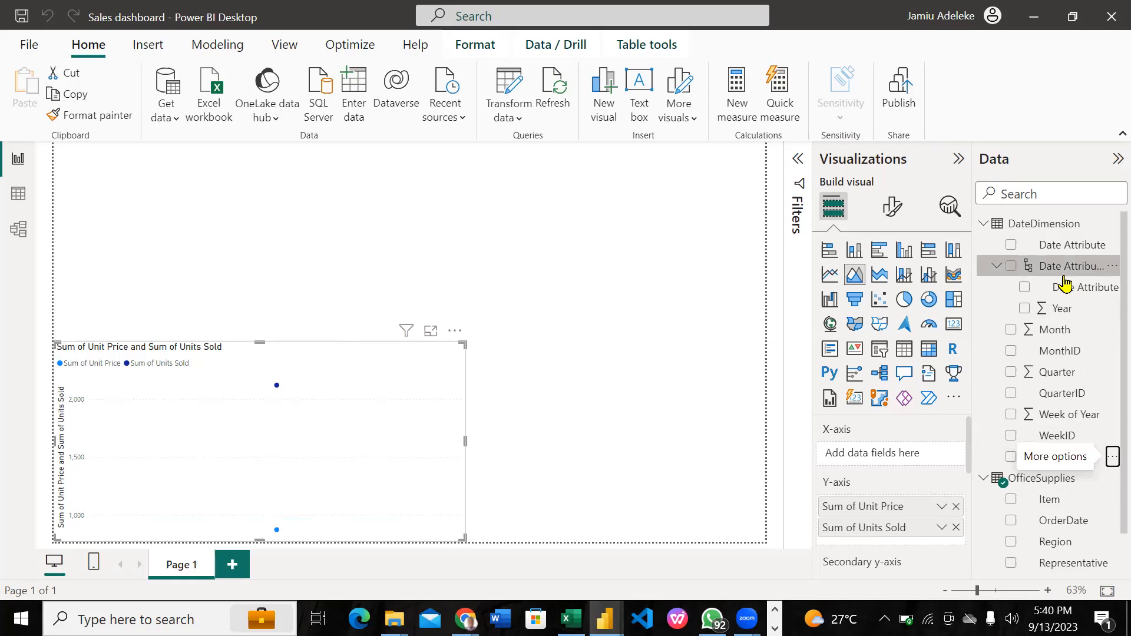
left_click(1110, 394)
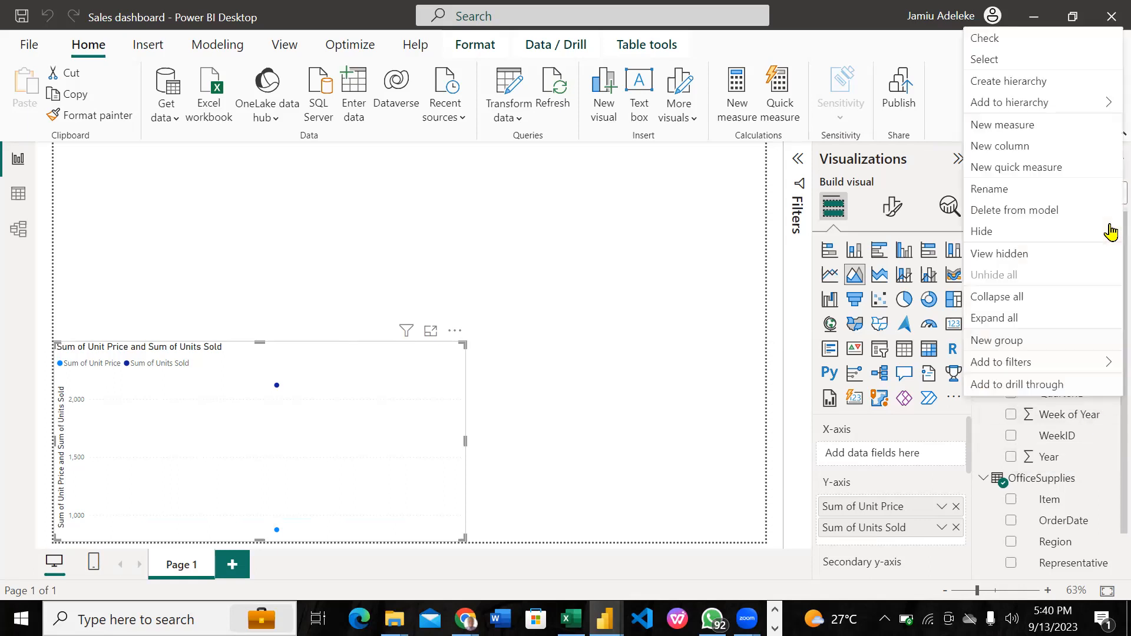
mouse_move(1076, 106)
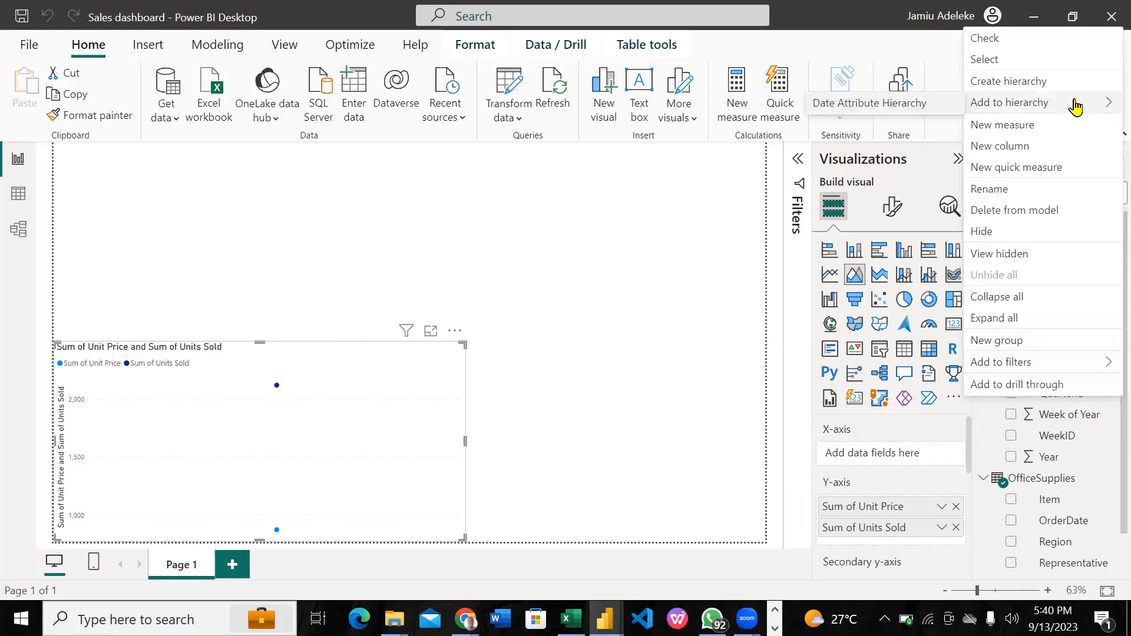
left_click(926, 106)
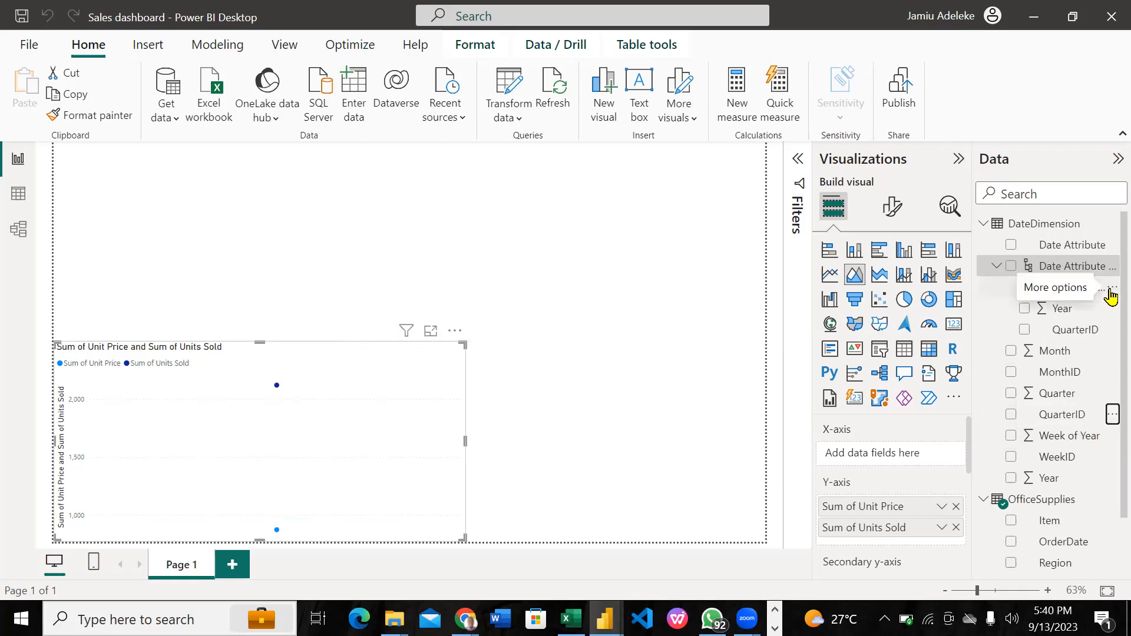
Delete the Date Attribute level from the Date Attribute Hierarchy and assign the hierarchy to the area chart's X-axis
left_click(1109, 290)
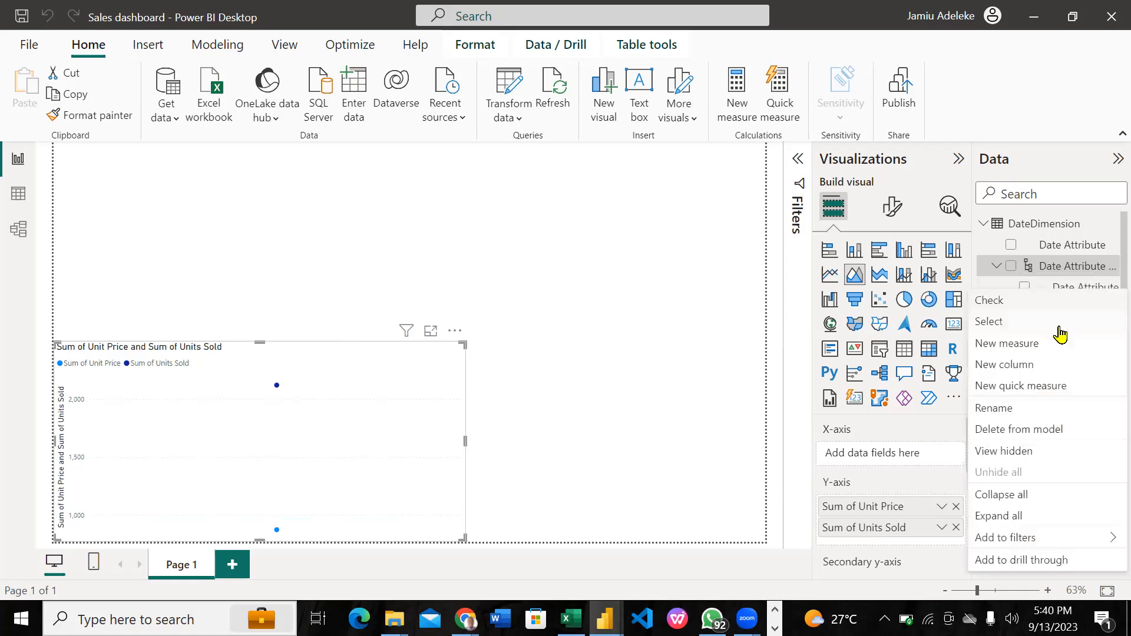
left_click(1031, 431)
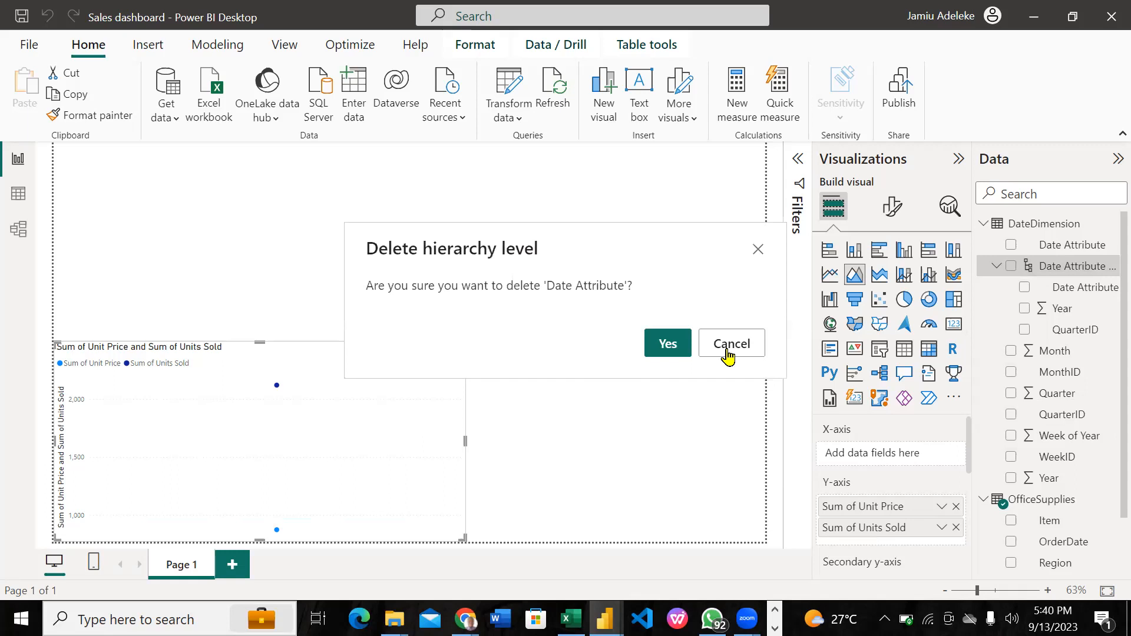
left_click(682, 342)
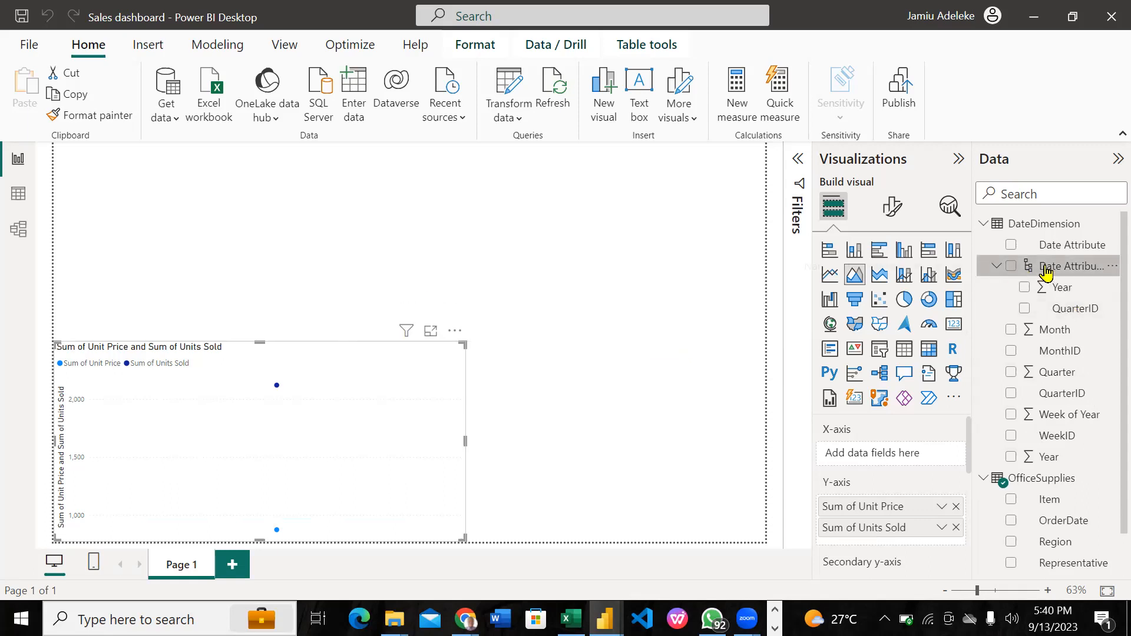
left_click_drag(1048, 274, 878, 469)
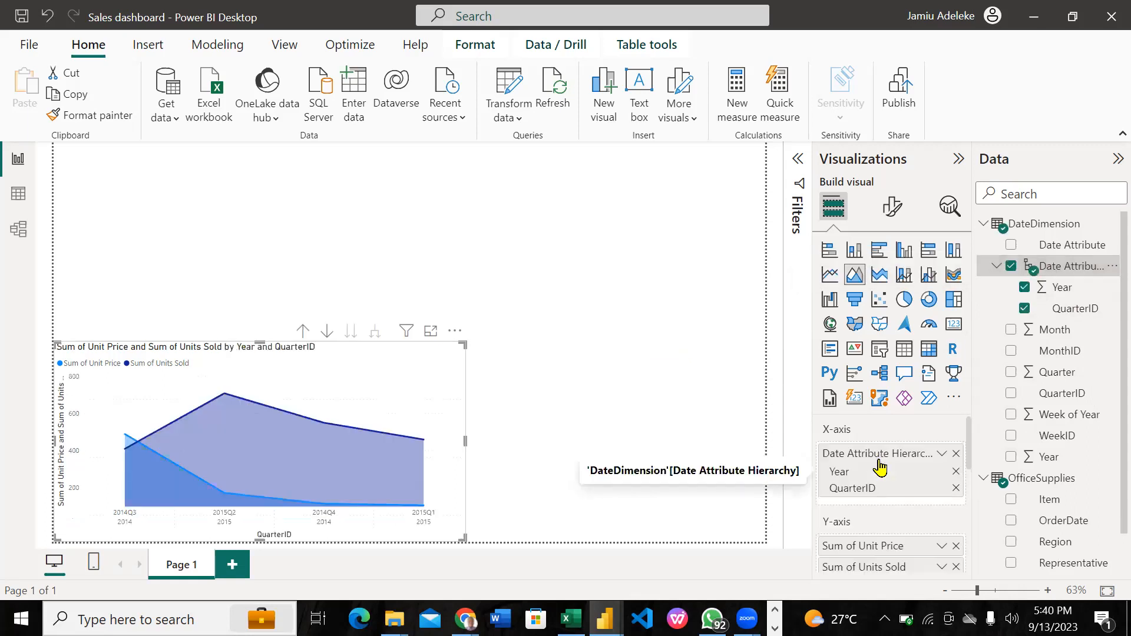